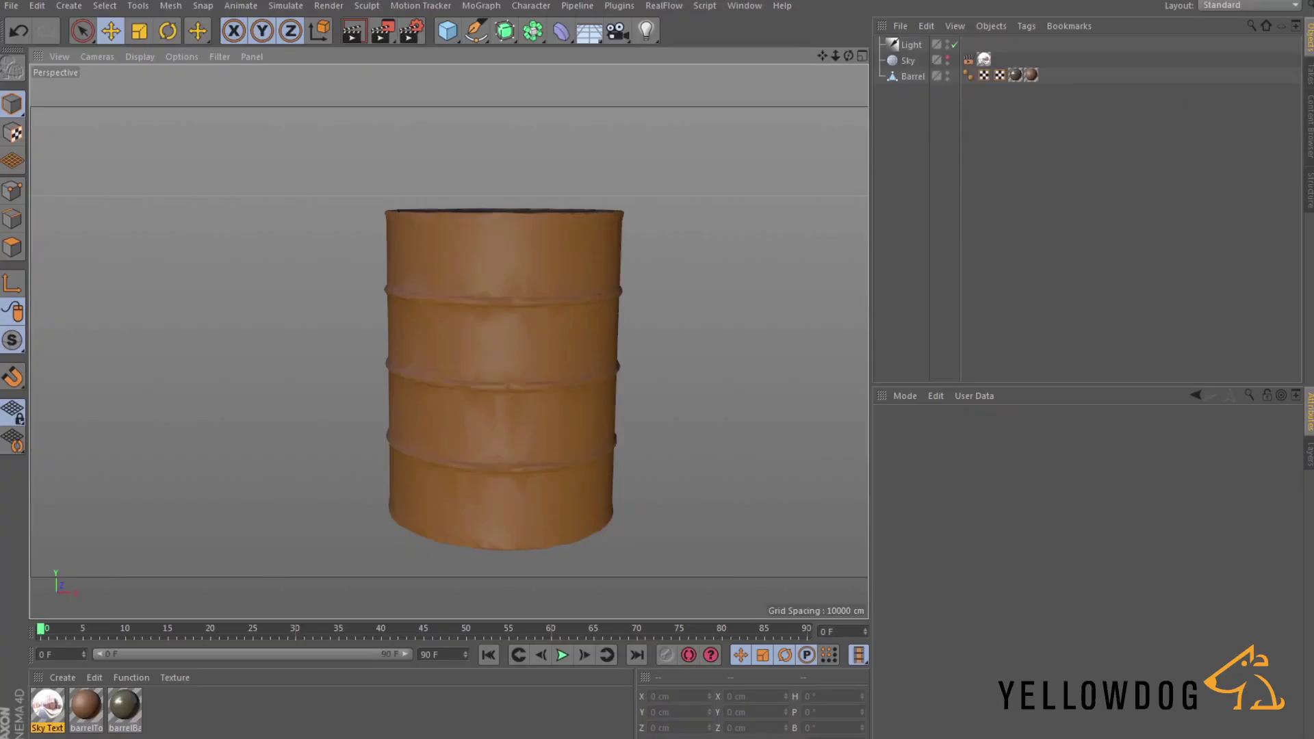
# Render a preview of the textured barrel in the perspective view.
pyautogui.scroll(-5, 519, 465)
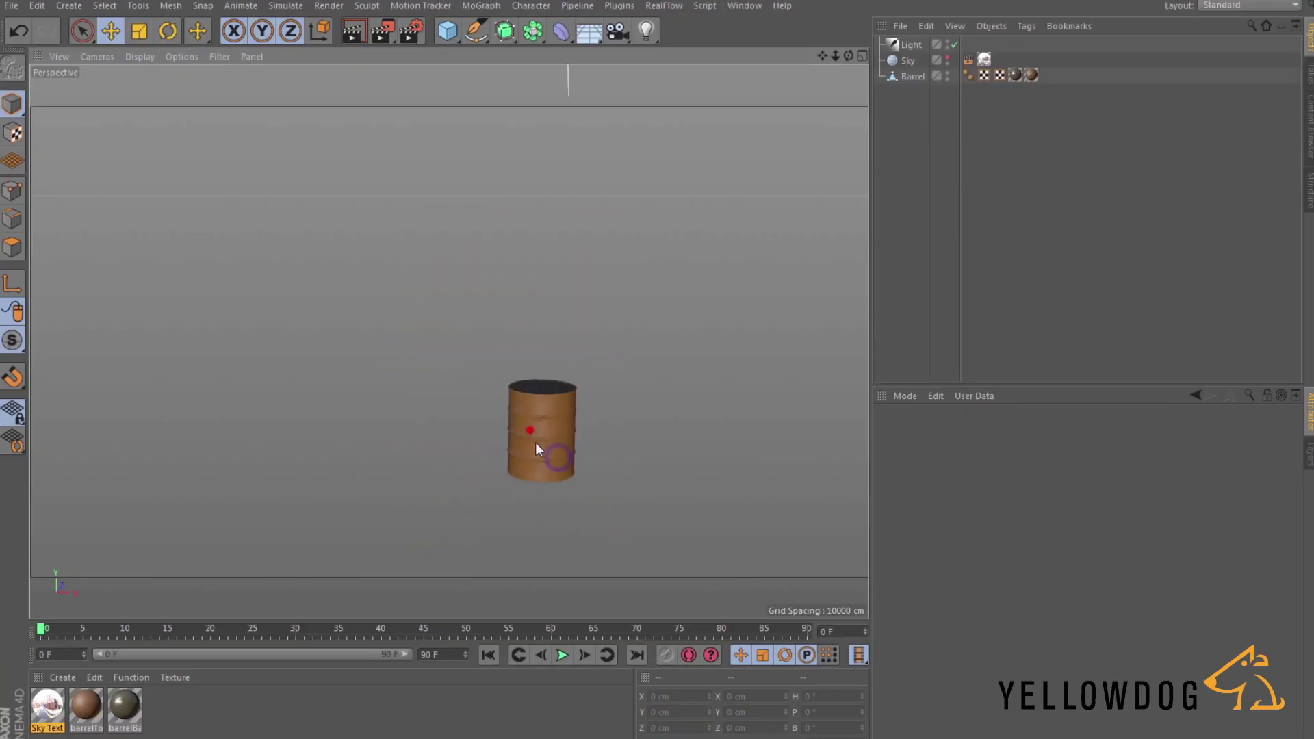
pyautogui.keyDown('alt'); pyautogui.moveTo(535, 442); pyautogui.dragTo(608, 473); pyautogui.keyUp('alt')
pyautogui.scroll(4, 580, 439)
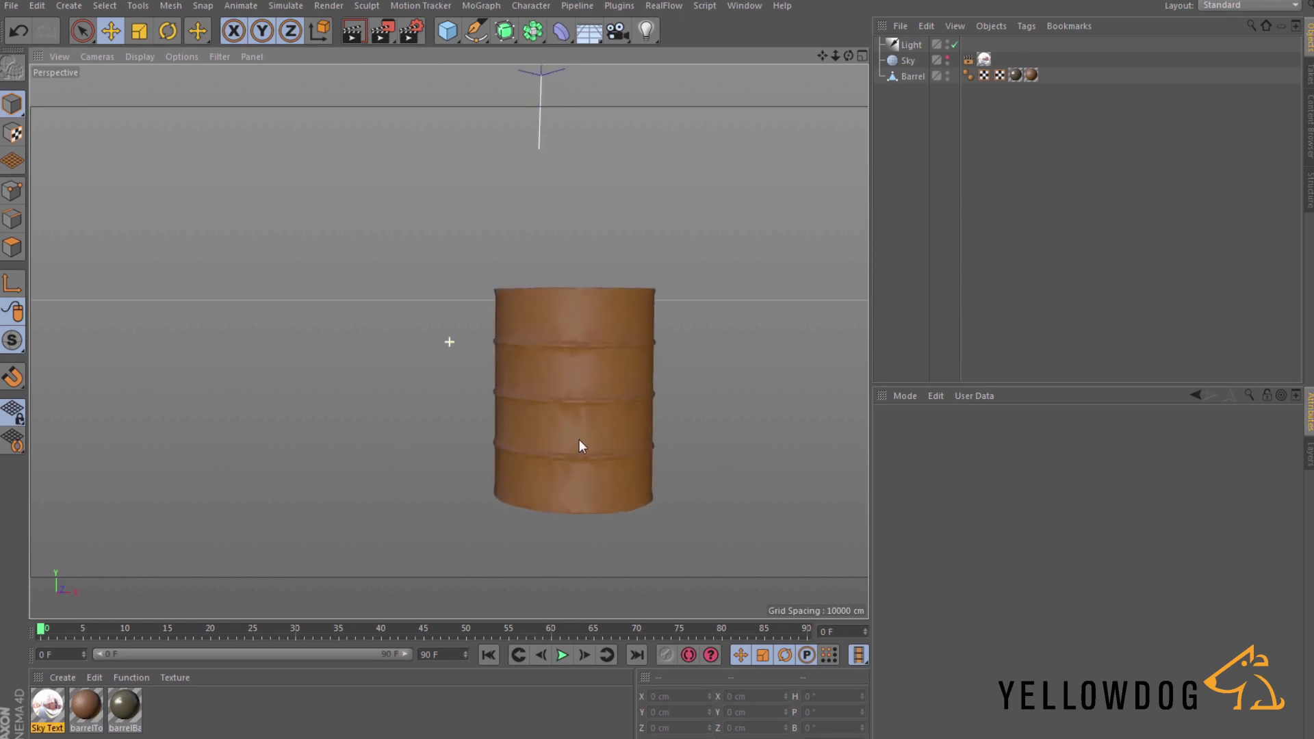
pyautogui.click(354, 31)
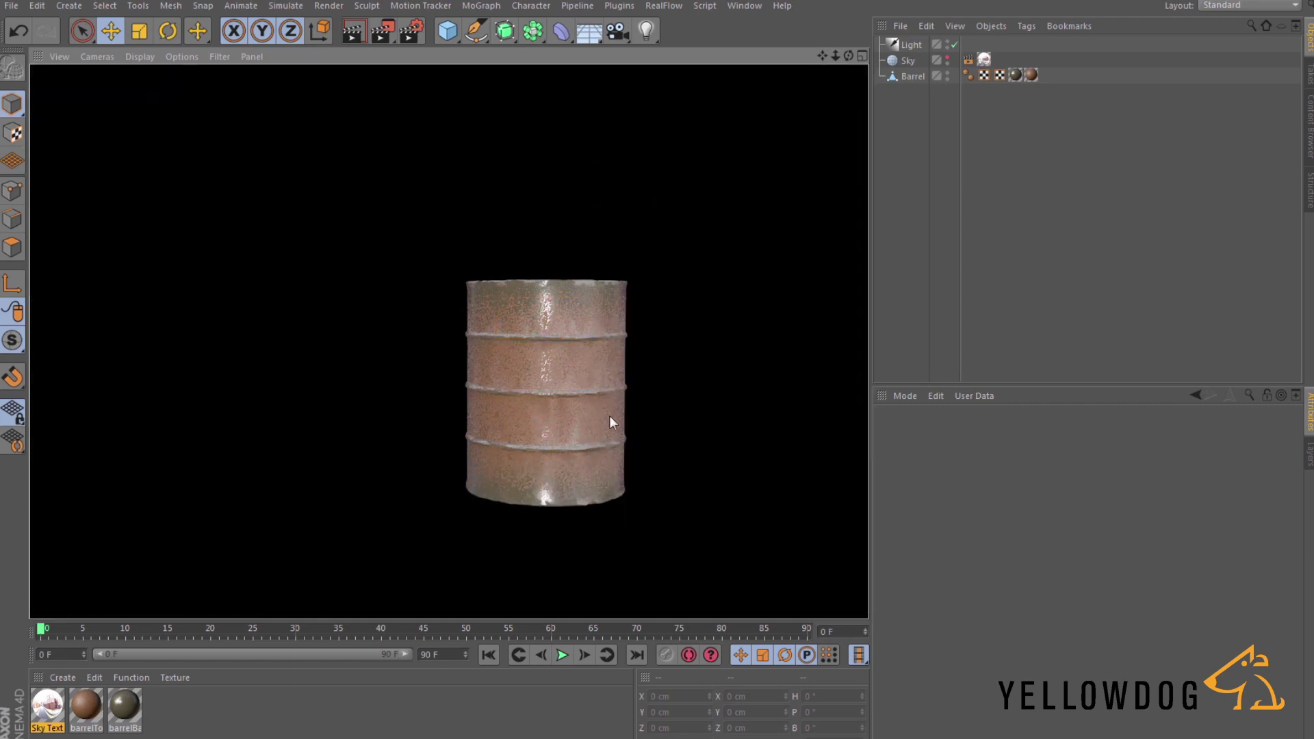
pyautogui.keyDown('alt'); pyautogui.moveTo(609, 422); pyautogui.dragTo(516, 422); pyautogui.keyUp('alt')
pyautogui.click(860, 181)
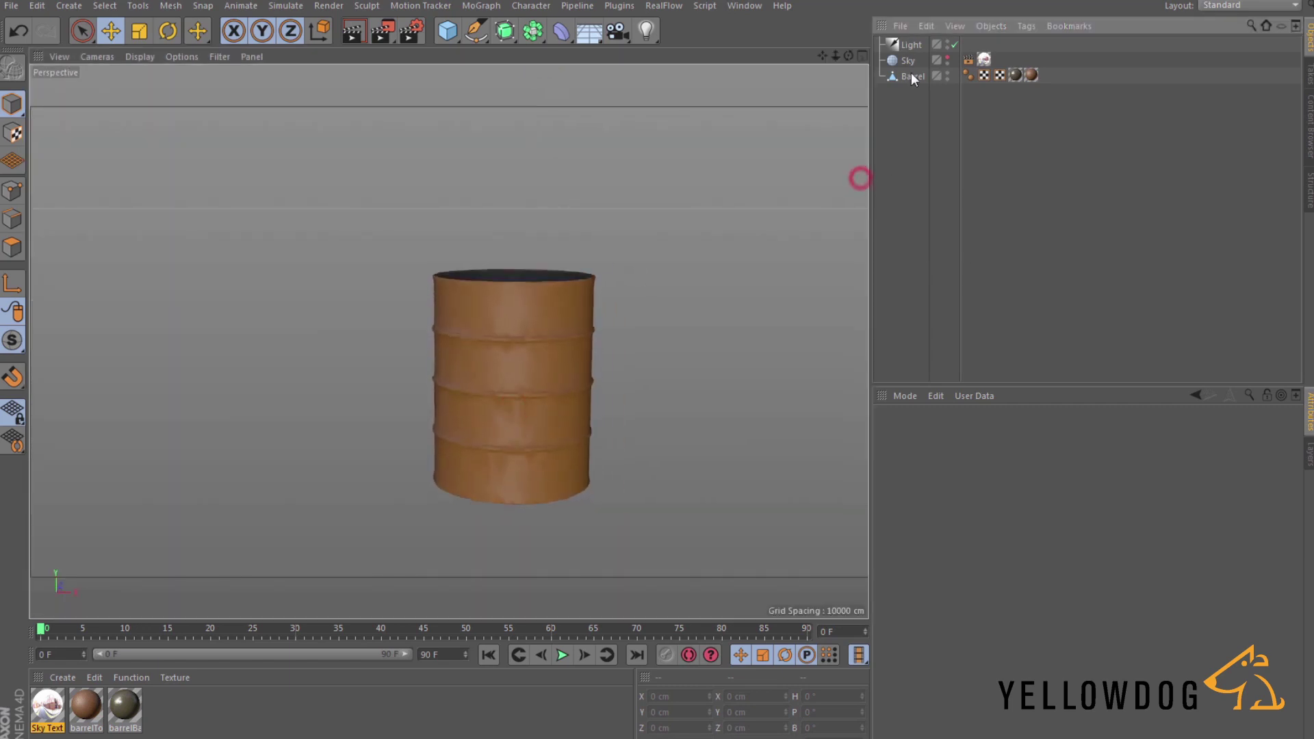
# Add a Cloth simulation tag to the Barrel object.
pyautogui.click(911, 75)
pyautogui.click(1028, 26)
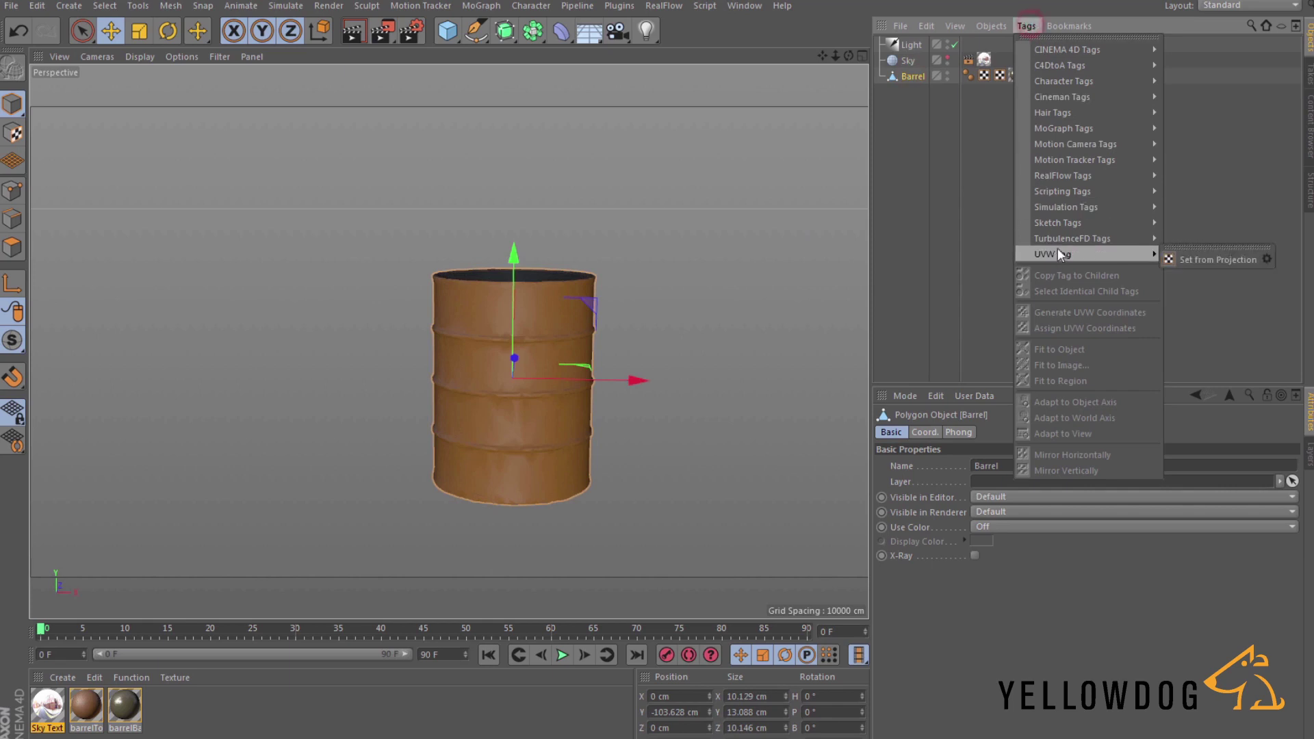
pyautogui.moveTo(1073, 205)
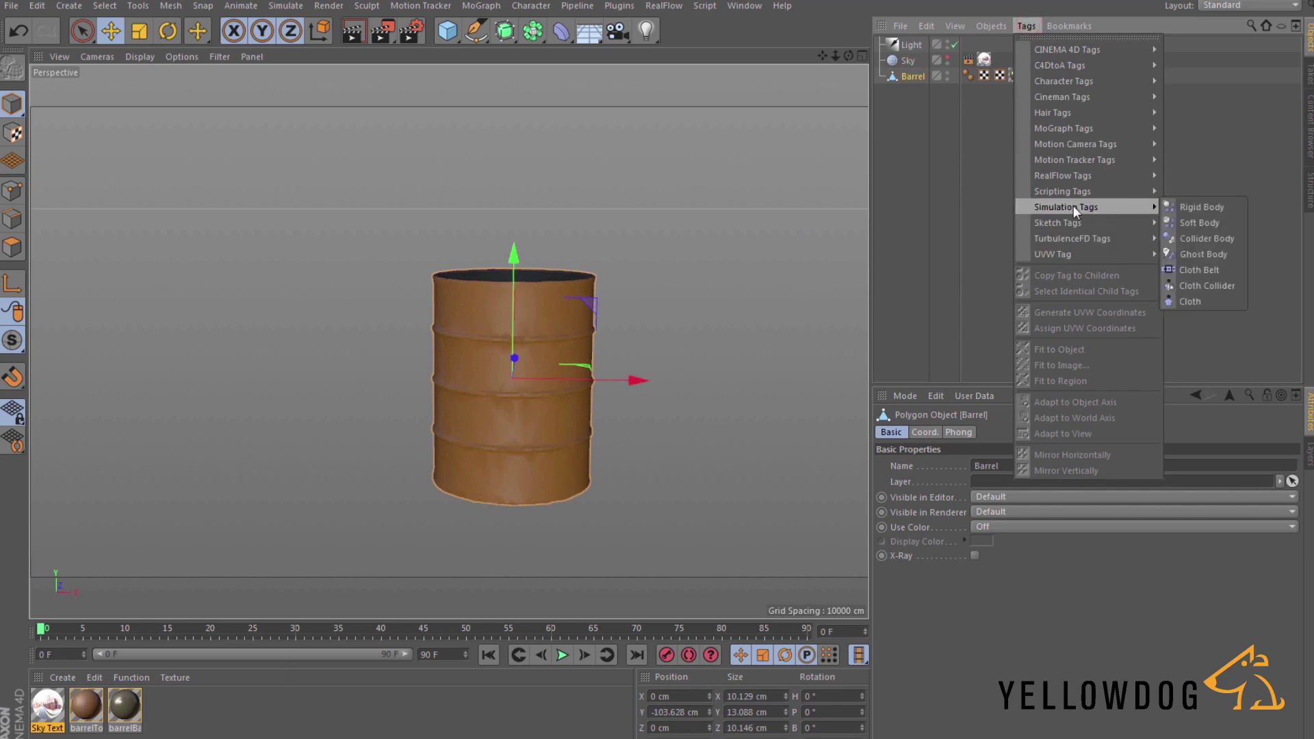
pyautogui.click(1198, 302)
pyautogui.keyDown('alt'); pyautogui.moveTo(544, 338); pyautogui.dragTo(515, 335); pyautogui.keyUp('alt')
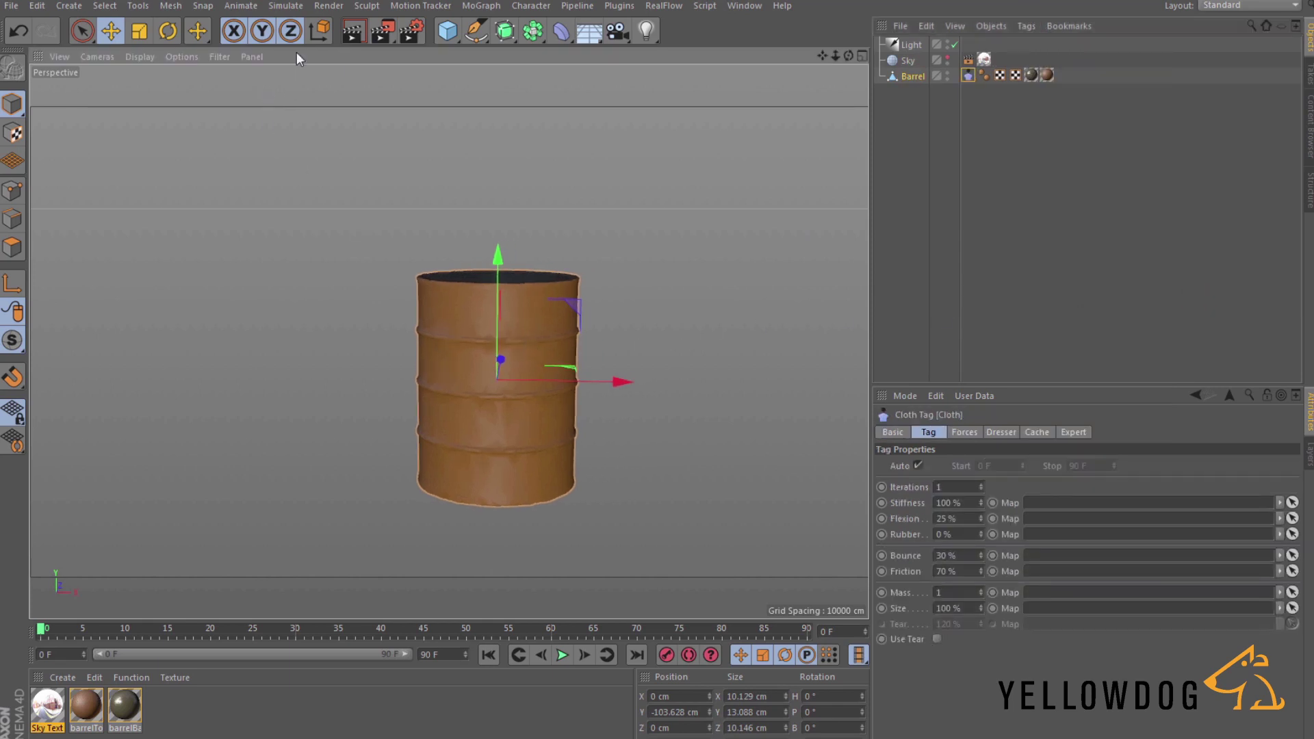
# Create a Cloth Surface object and make the Barrel its child.
pyautogui.click(285, 5)
pyautogui.moveTo(287, 28)
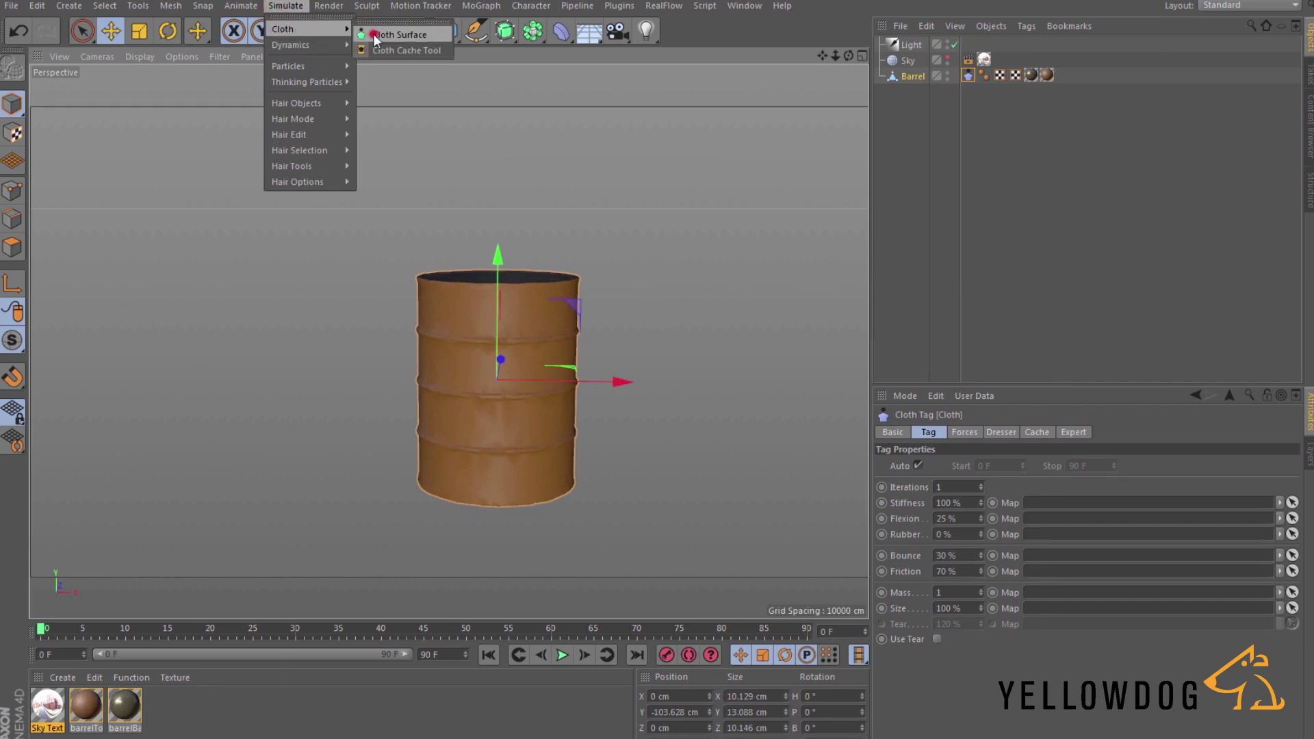
pyautogui.click(375, 35)
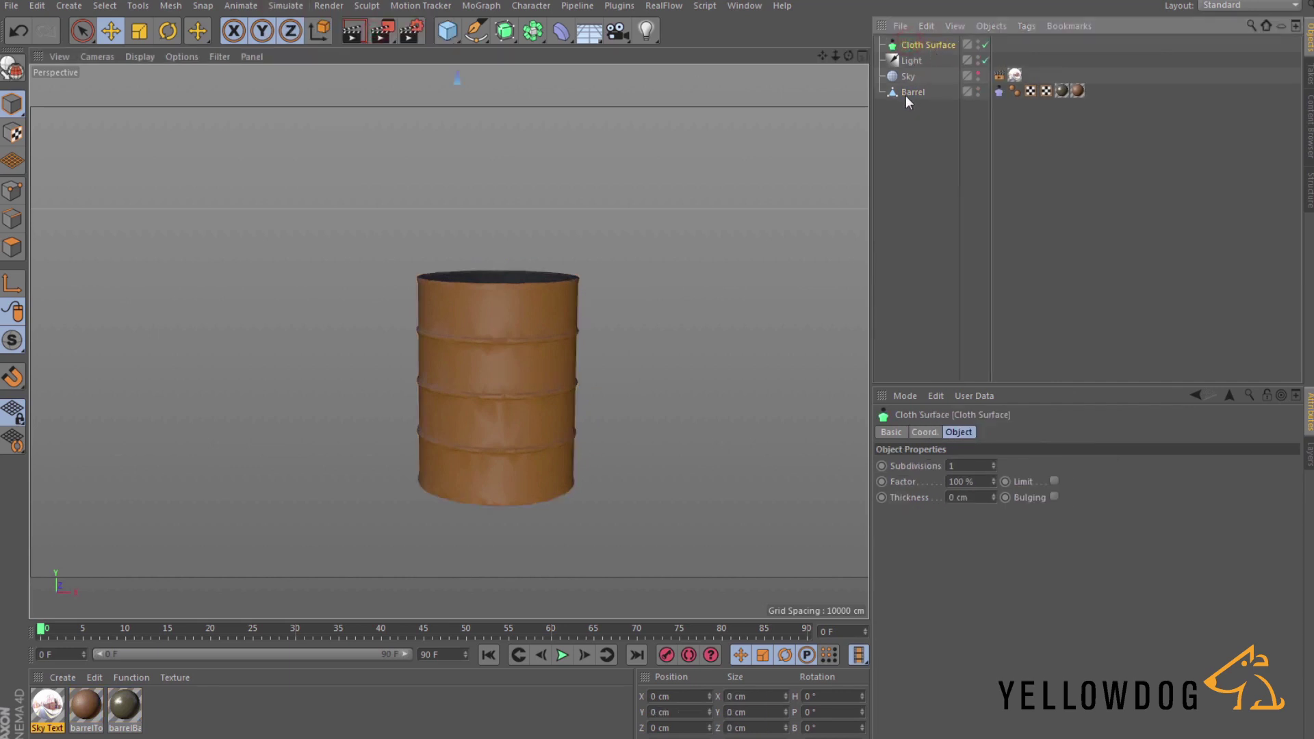
pyautogui.moveTo(906, 97); pyautogui.dragTo(915, 41)
pyautogui.click(917, 60)
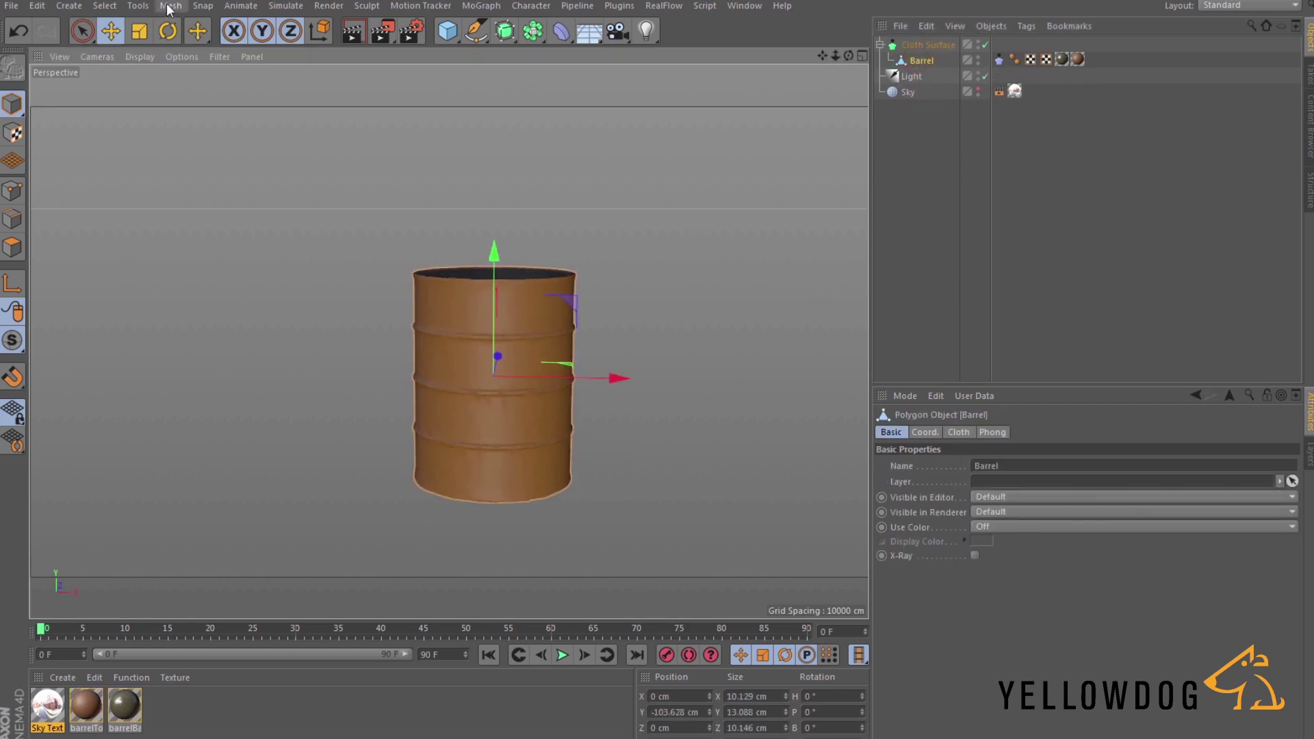
# Add an Attractor particle force to the scene.
pyautogui.click(285, 6)
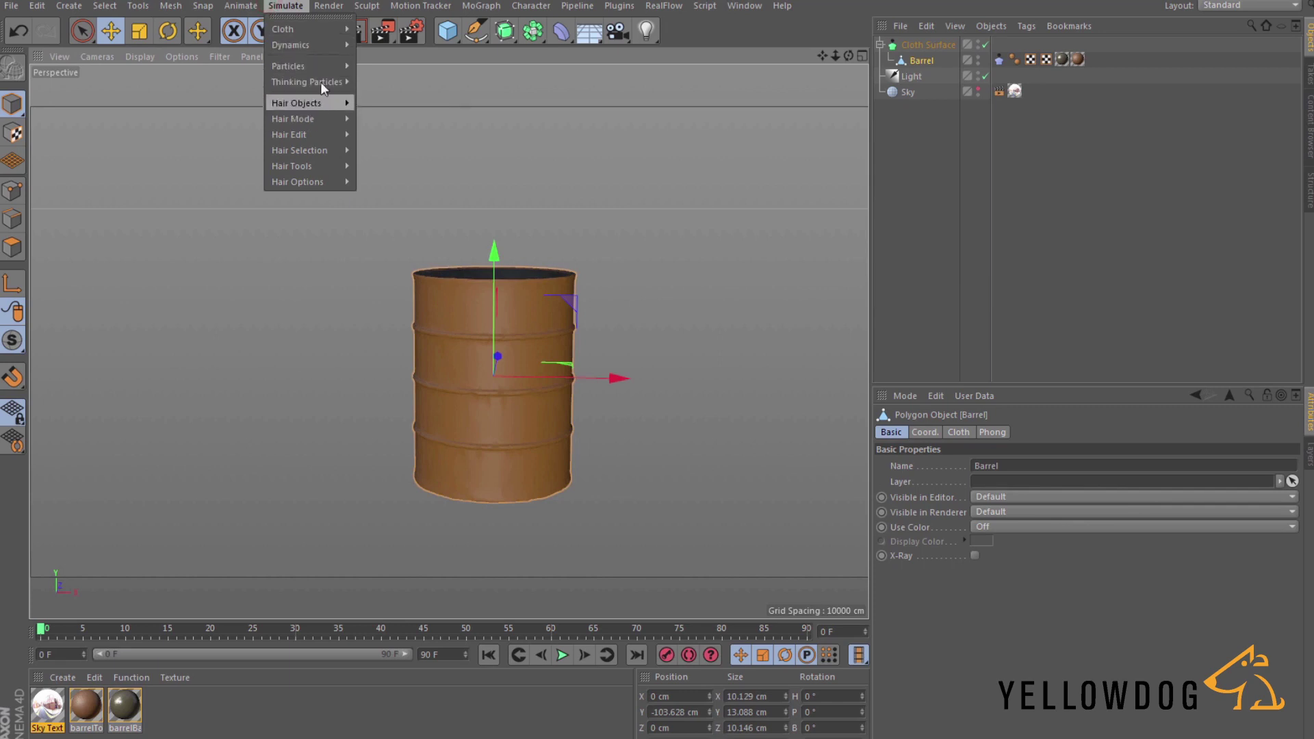
pyautogui.moveTo(330, 63)
pyautogui.click(415, 92)
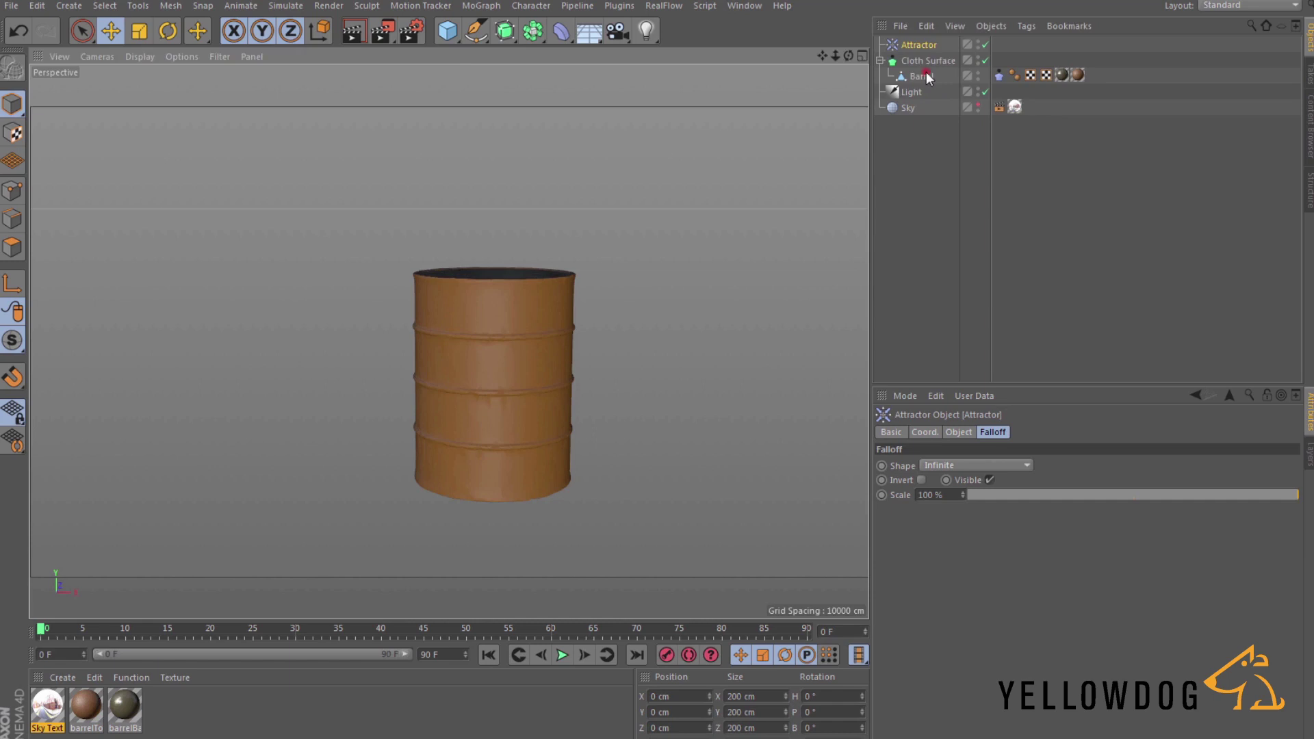
# Limit the Barrel's Cloth tag to the Attractor in its expert settings.
pyautogui.click(926, 73)
pyautogui.click(997, 75)
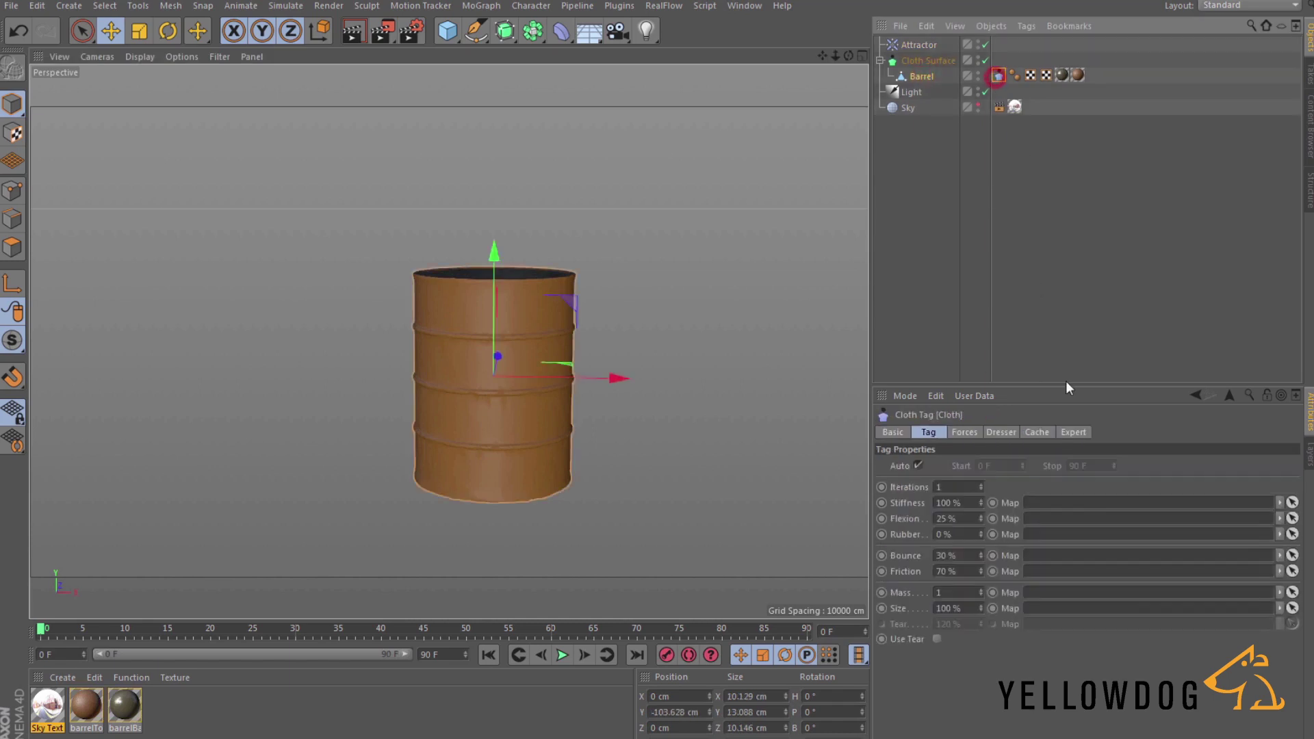
pyautogui.click(1073, 433)
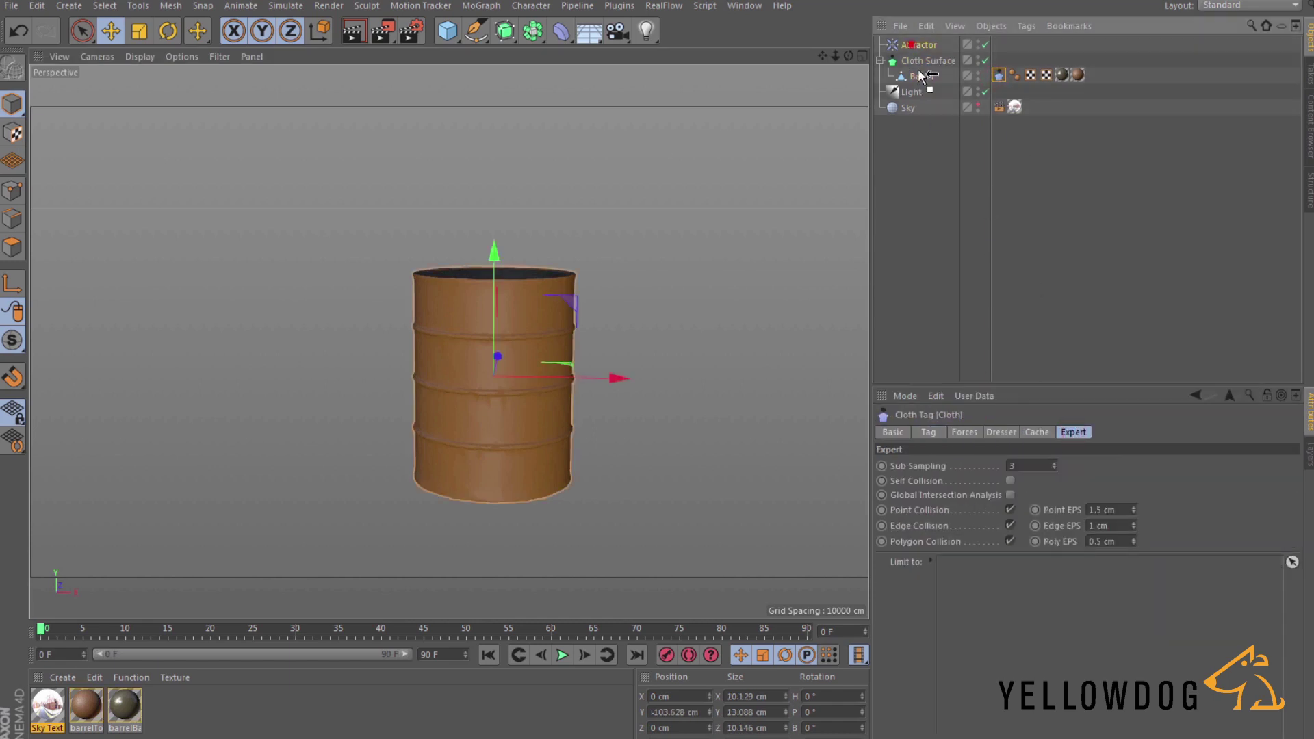
pyautogui.moveTo(917, 44); pyautogui.dragTo(976, 609)
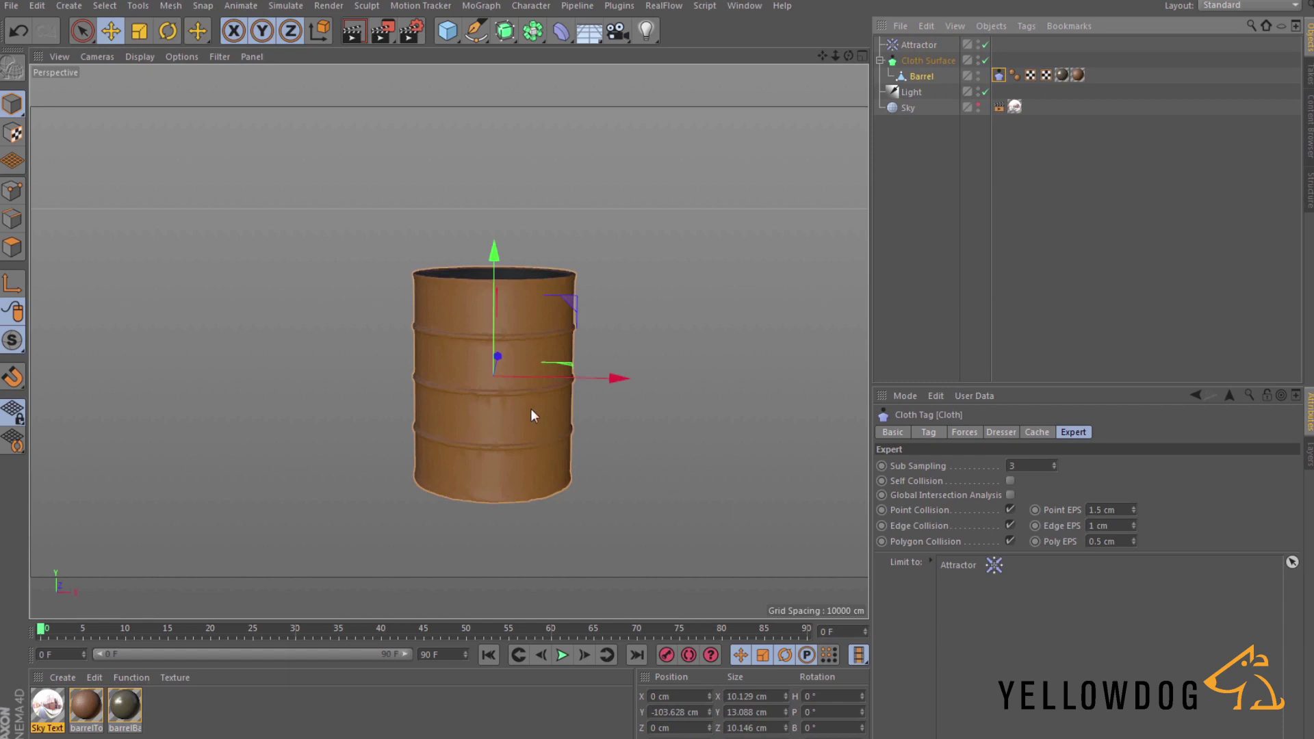
# Set the Attractor's strength to -150.
pyautogui.scroll(1, 522, 397)
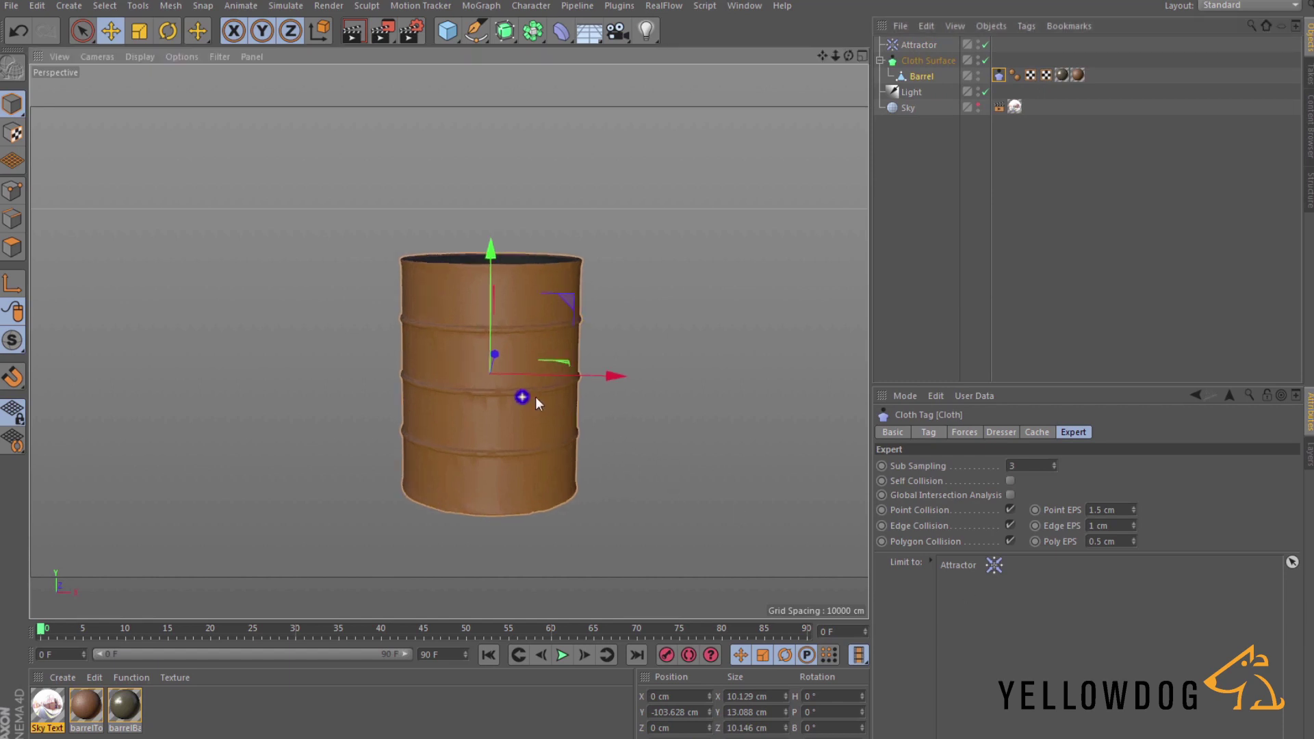
pyautogui.click(921, 45)
pyautogui.click(958, 432)
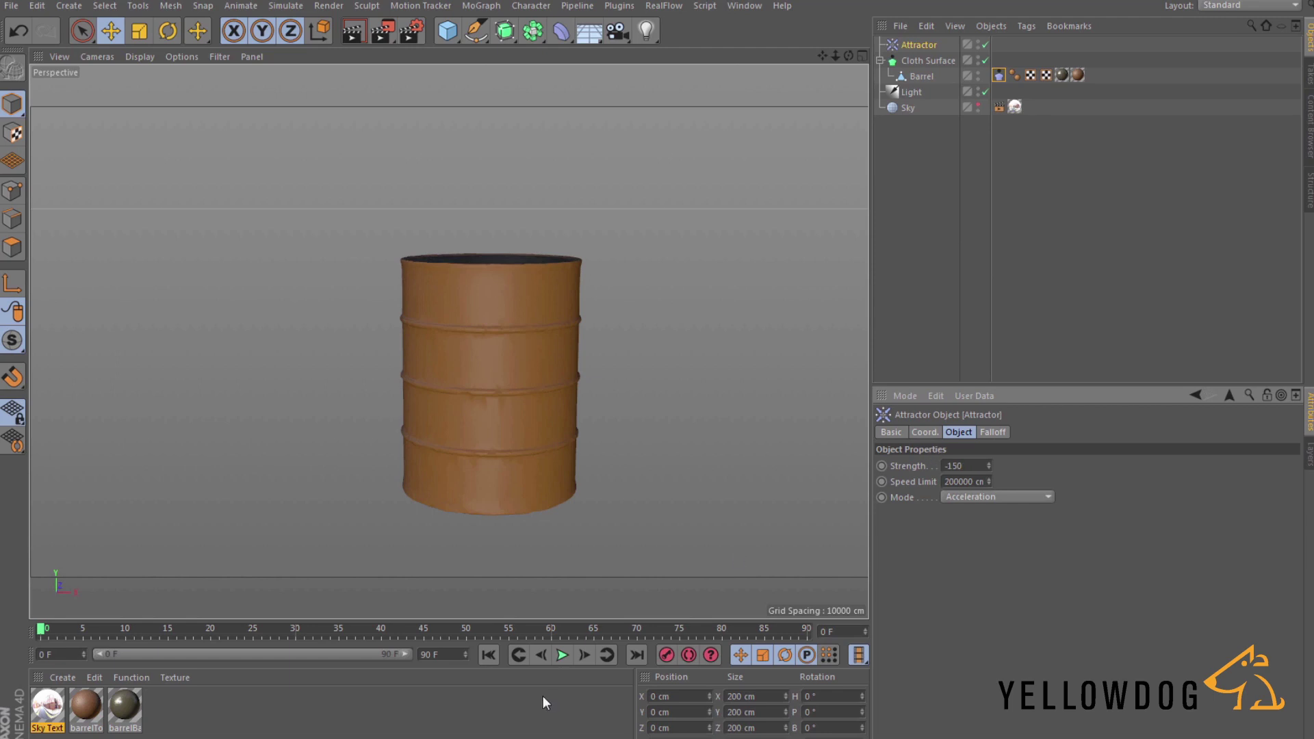
# Give the Attractor a Sphere falloff with a size of 10 cm on all three axes.
pyautogui.click(915, 45)
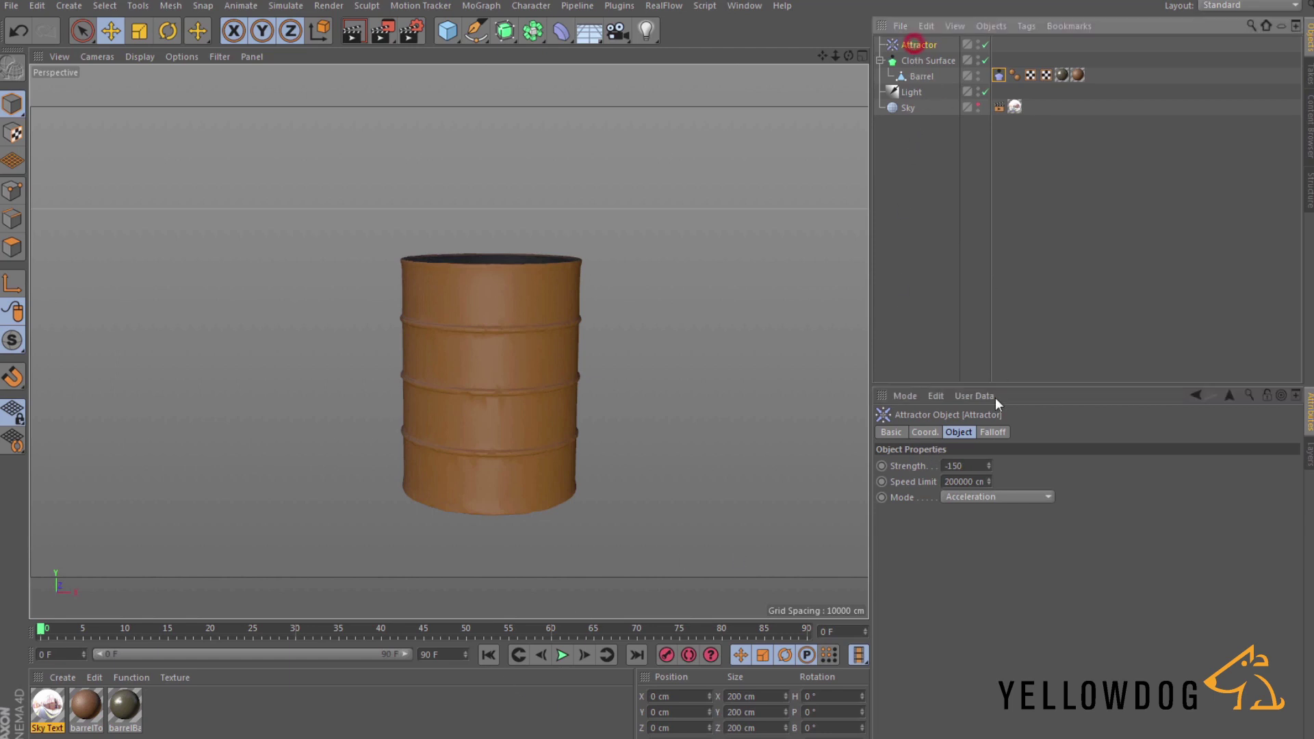
pyautogui.click(993, 432)
pyautogui.click(968, 464)
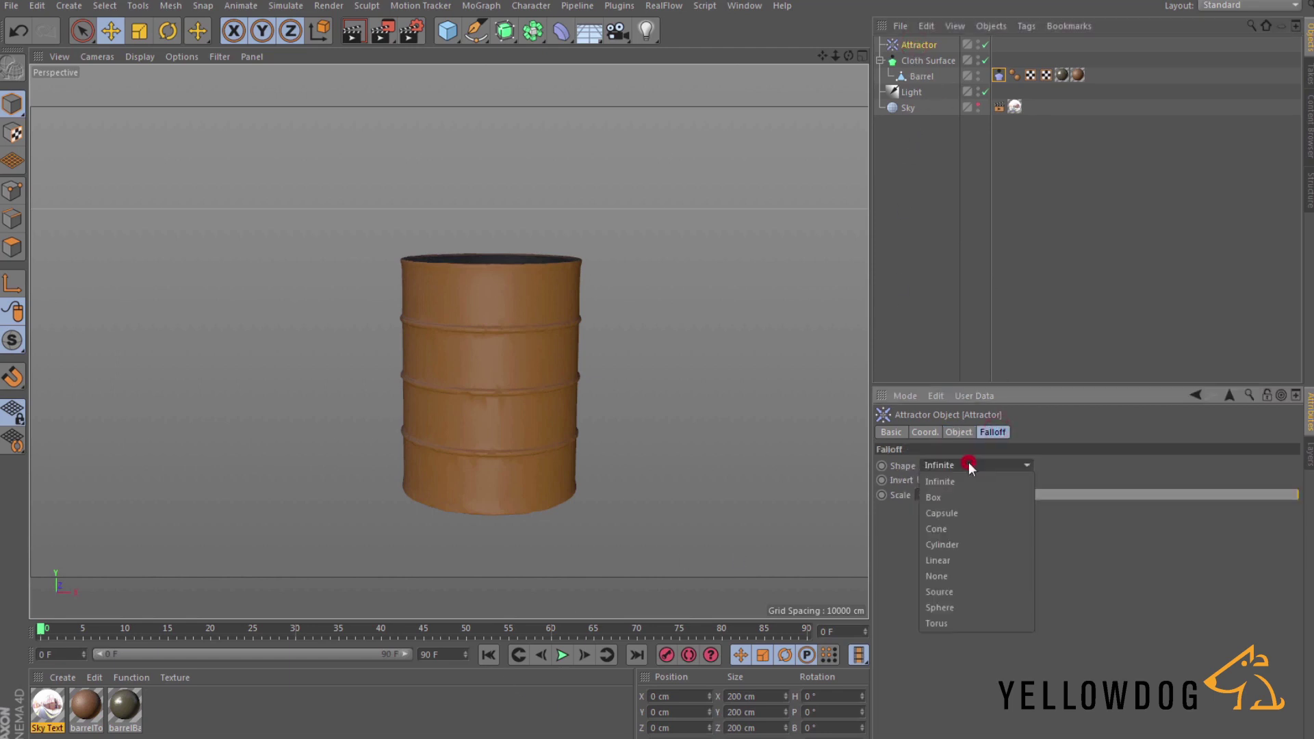
pyautogui.click(968, 607)
pyautogui.click(956, 494)
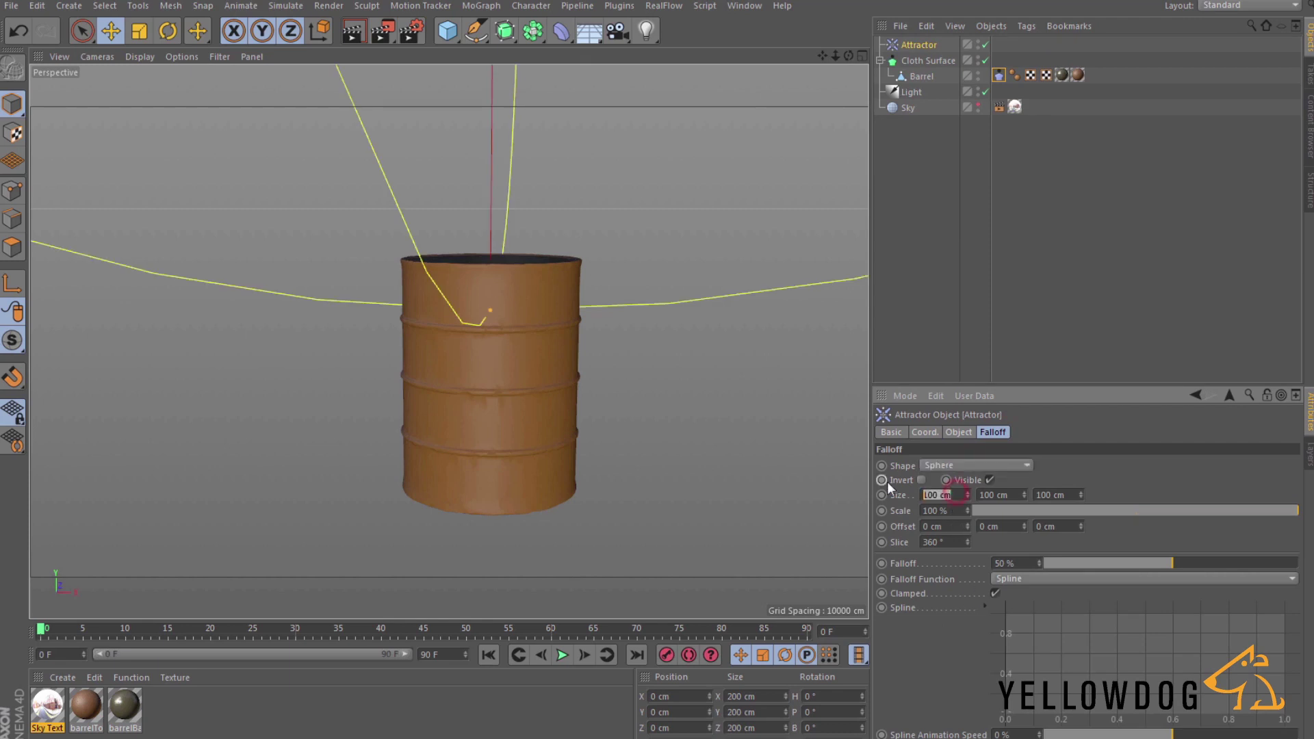
pyautogui.write('10')
pyautogui.click(1006, 495)
pyautogui.write('10')
pyautogui.click(1037, 495)
pyautogui.write('10')
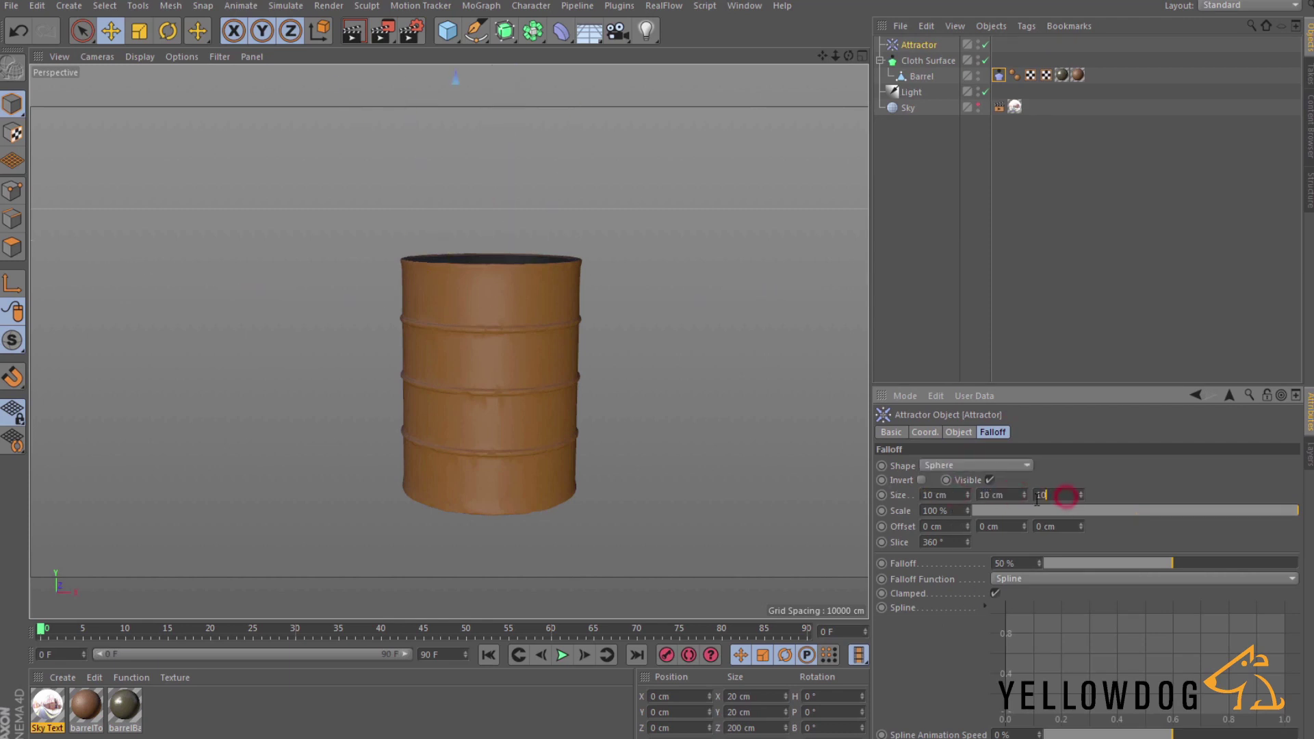
# Move the Attractor down to just above the barrel, at a Y position of about -89.4 cm.
pyautogui.scroll(-5, 641, 363)
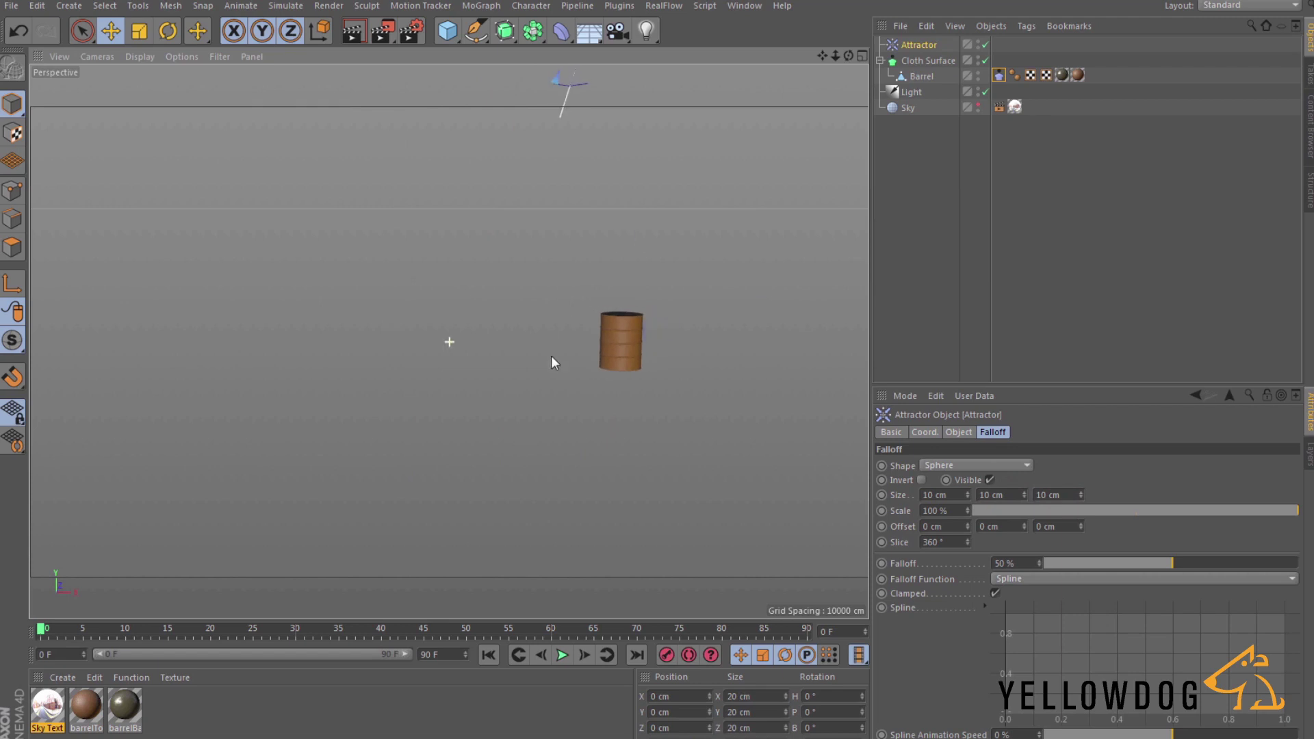
pyautogui.click(926, 432)
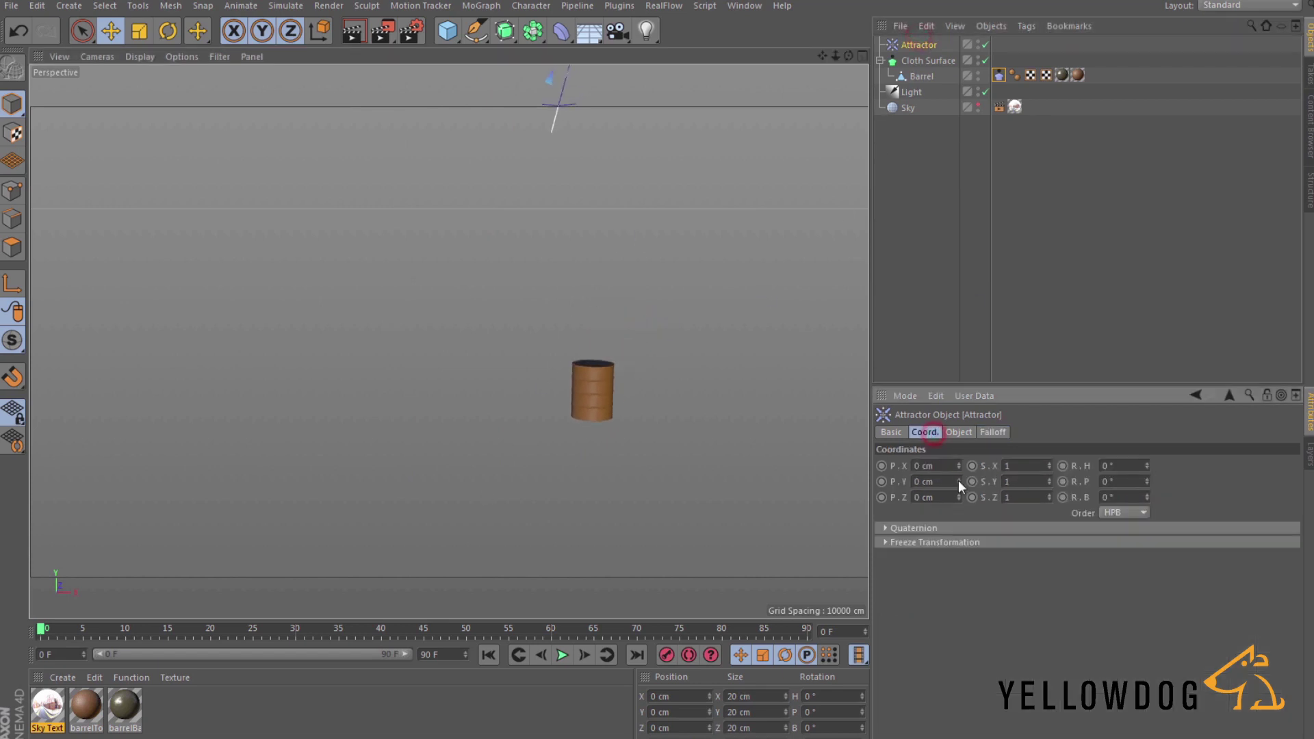
pyautogui.moveTo(958, 481); pyautogui.dragTo(958, 527)
pyautogui.moveTo(958, 513); pyautogui.dragTo(958, 503)
pyautogui.moveTo(590, 443); pyautogui.dragTo(580, 215)
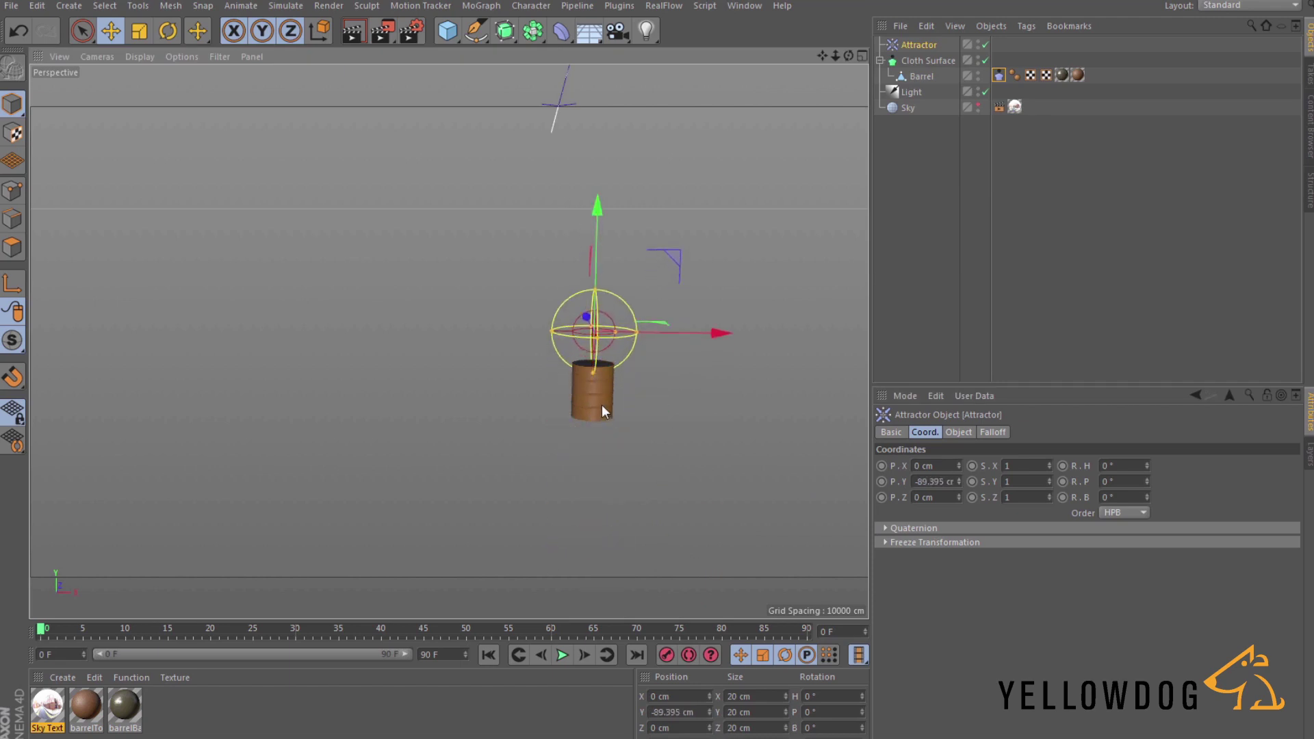
# Play the cloth simulation to check the barrel's deformation, and return to the first frame.
pyautogui.scroll(8, 578, 342)
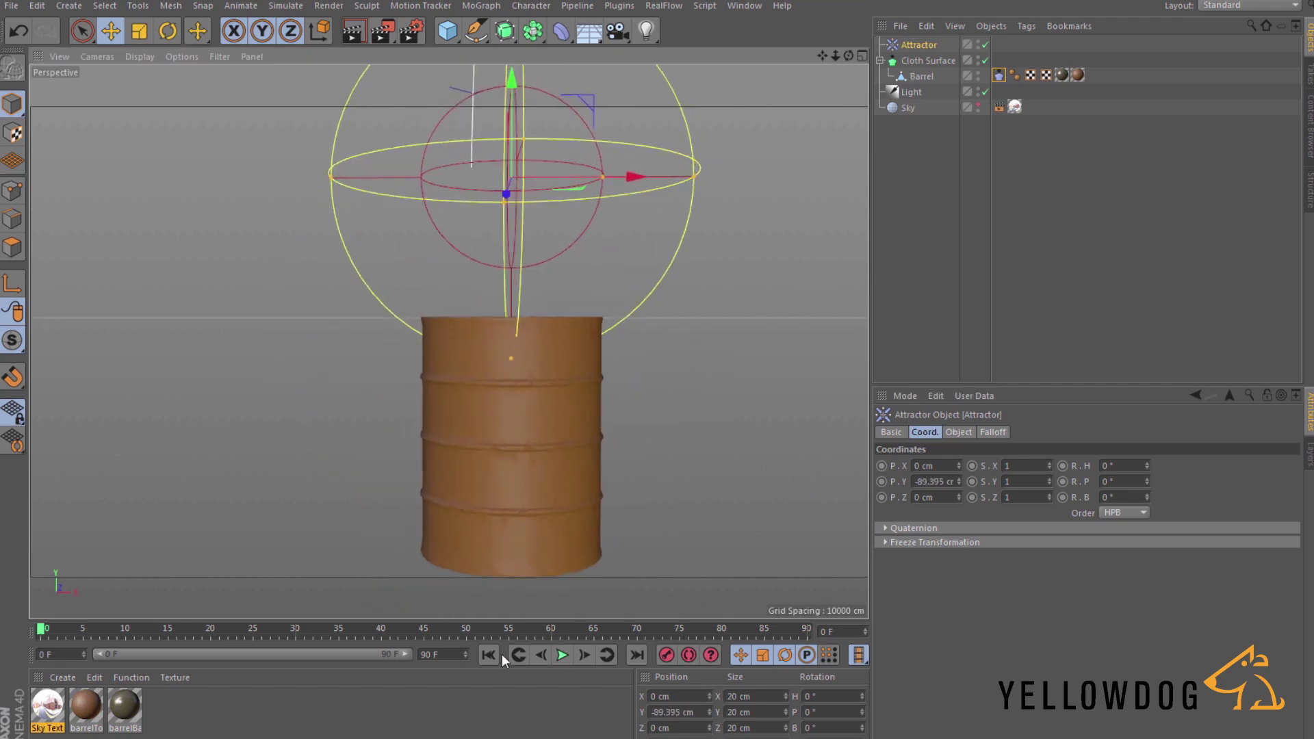
pyautogui.click(562, 655)
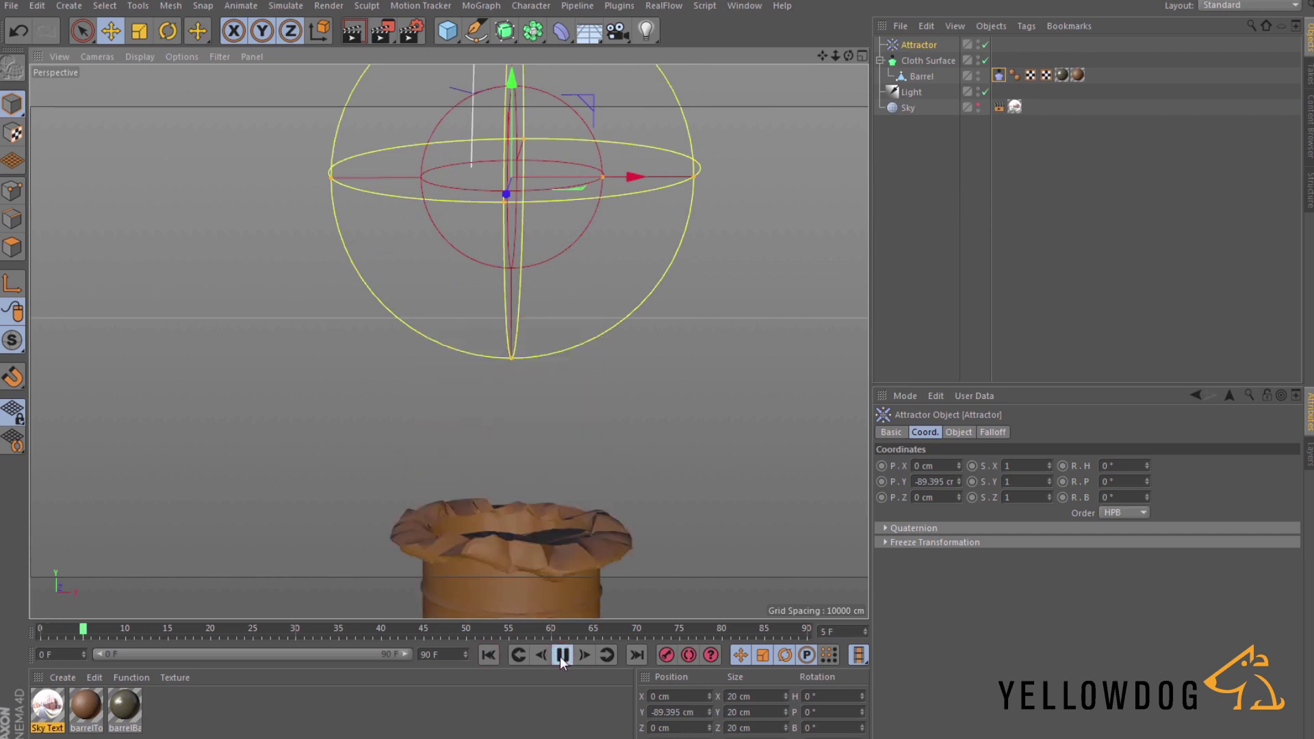
pyautogui.click(562, 655)
pyautogui.click(488, 654)
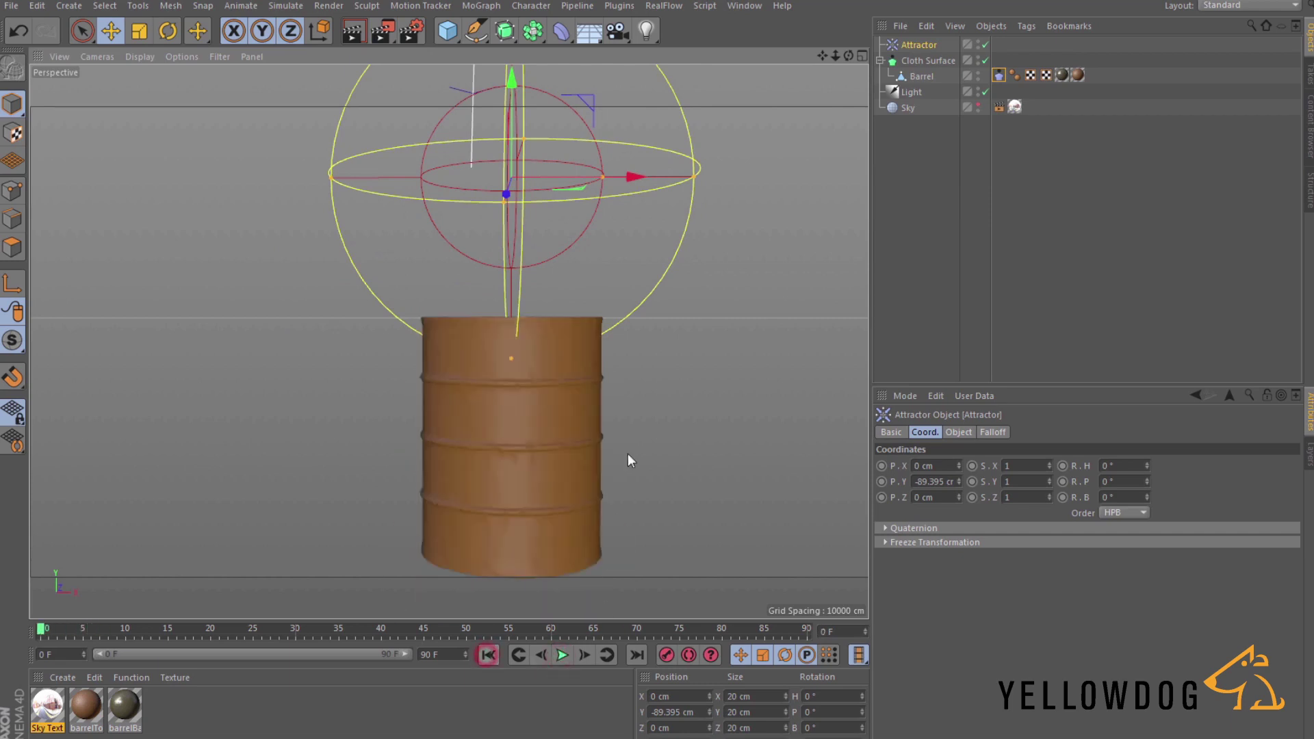
# Set the Cloth tag's gravity to 0 and test the simulation, returning to the first frame.
pyautogui.click(998, 75)
pyautogui.click(964, 432)
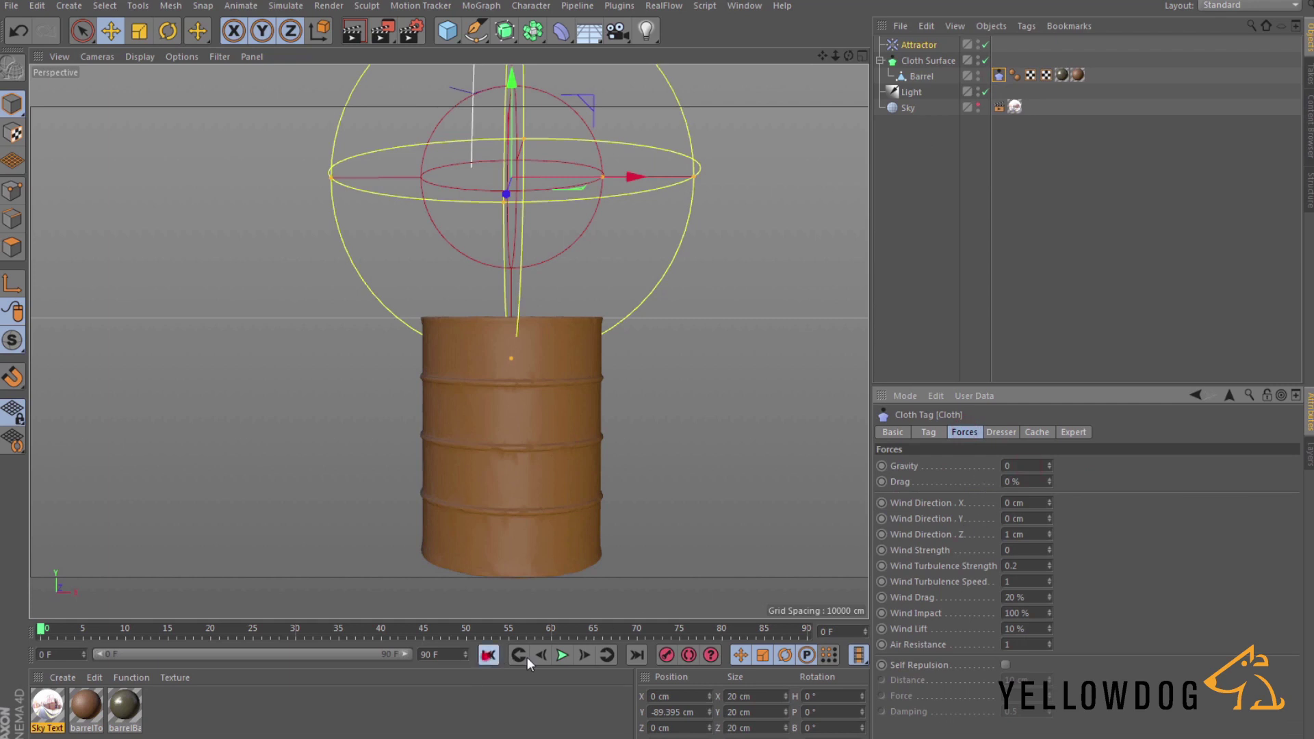
pyautogui.click(562, 655)
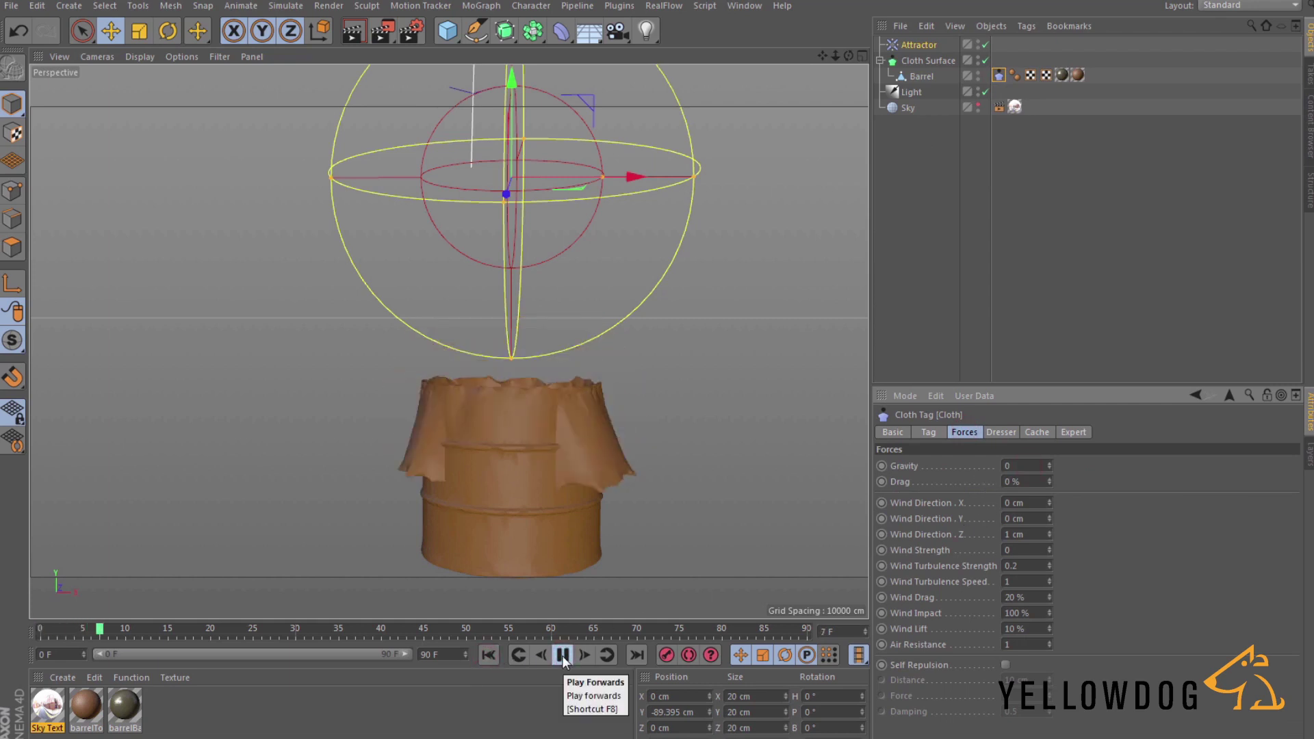
pyautogui.click(561, 655)
pyautogui.click(490, 655)
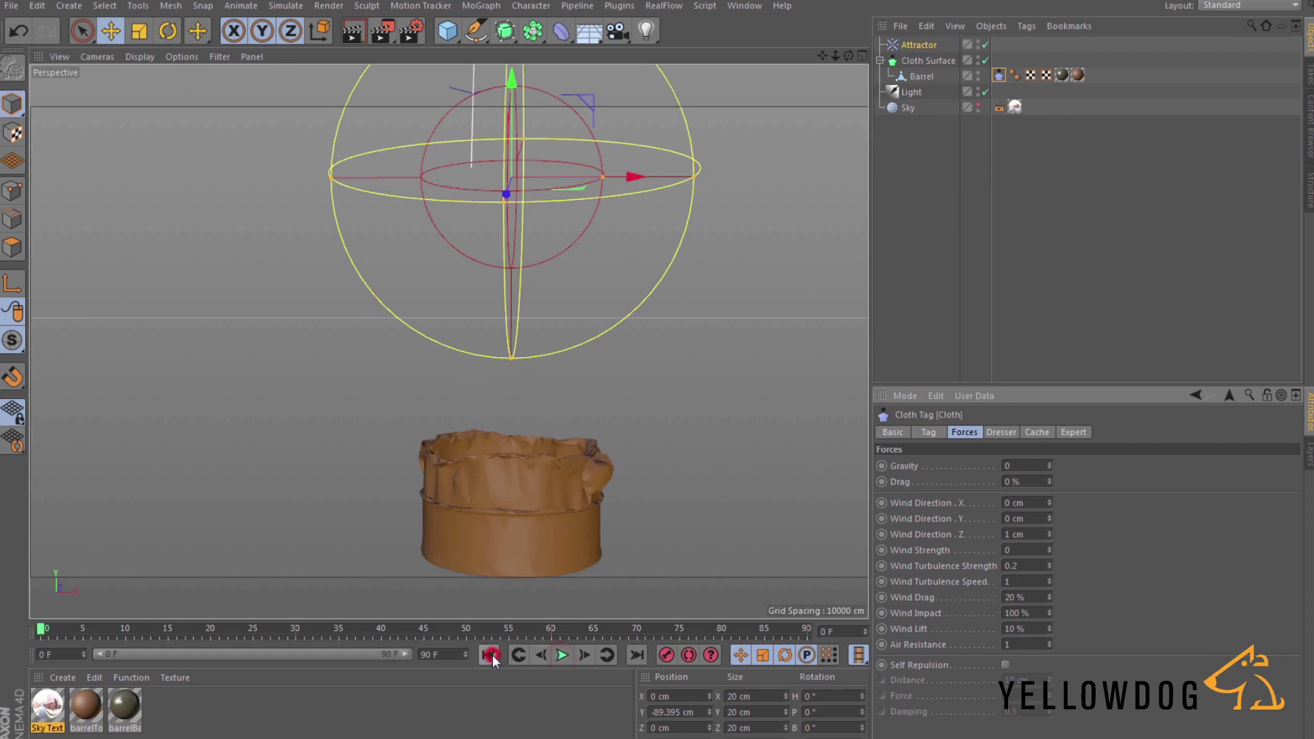
# Enable Use Tear on the Cloth tag and test the simulation, returning to the first frame.
pyautogui.click(931, 432)
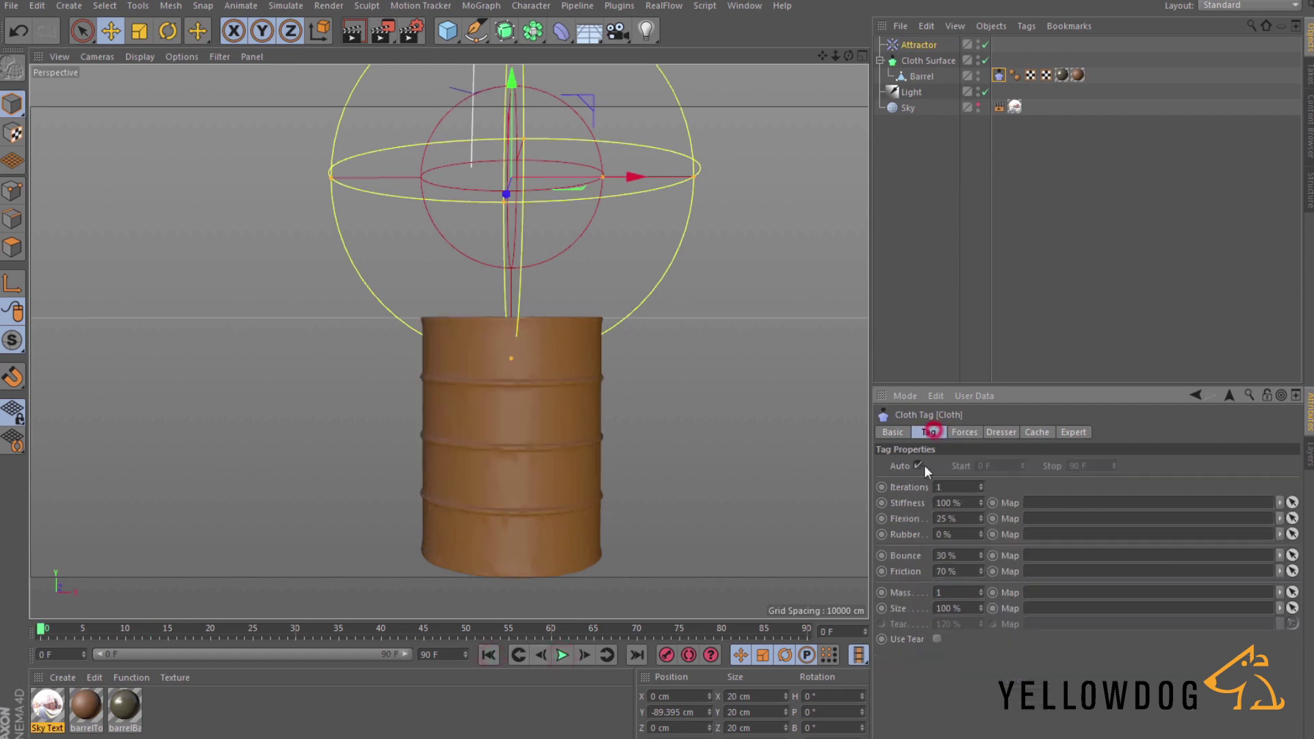
pyautogui.click(936, 639)
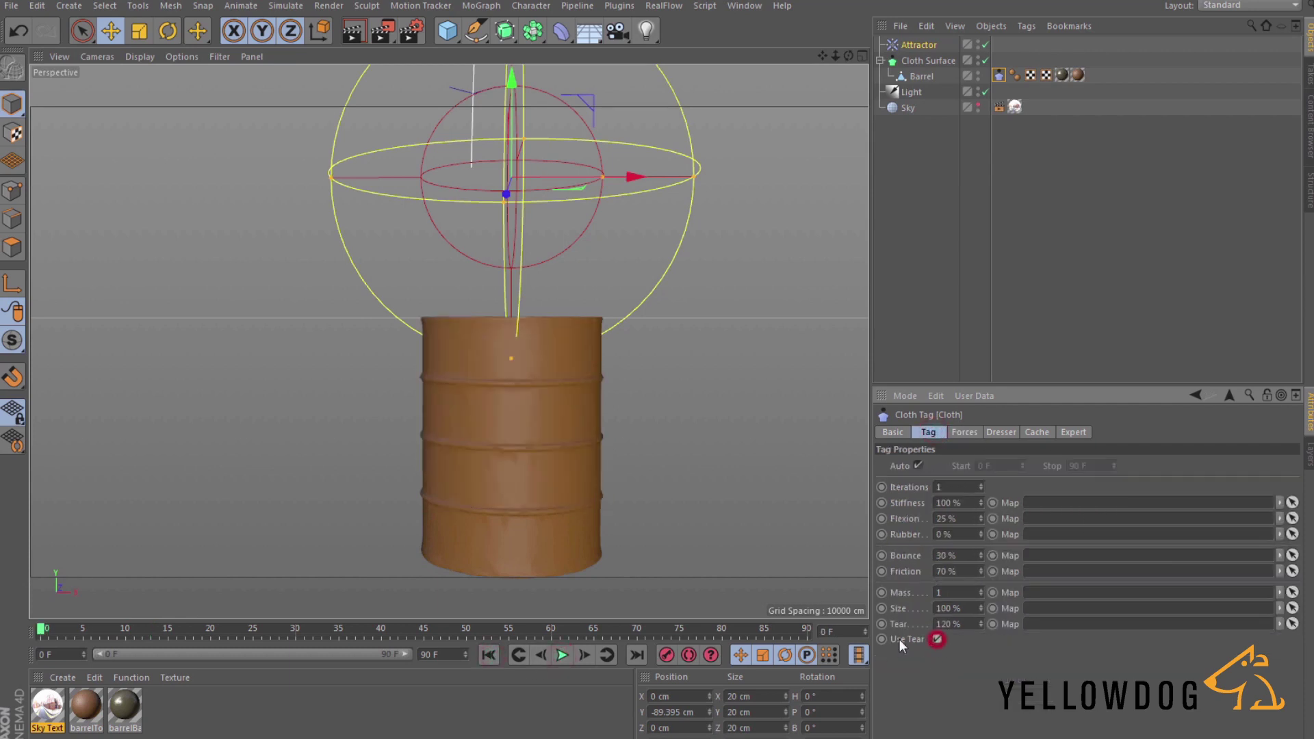
pyautogui.click(562, 656)
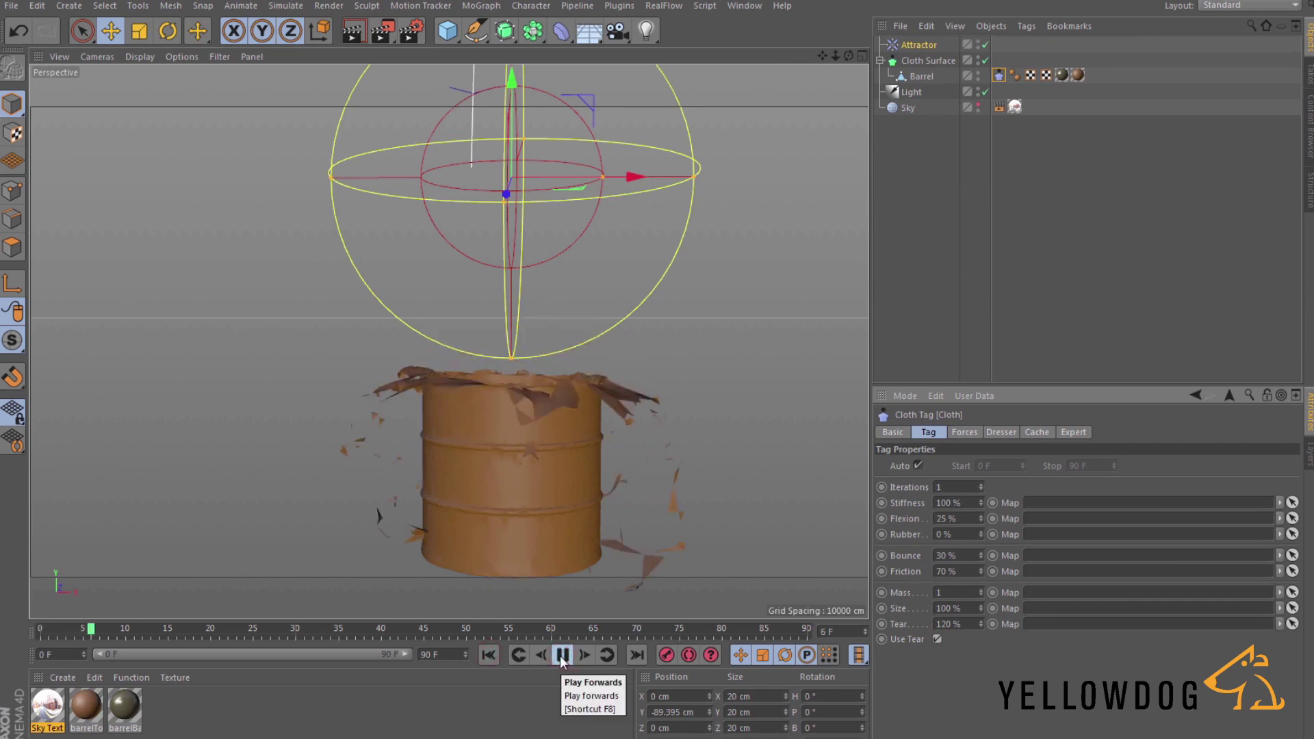
pyautogui.click(560, 657)
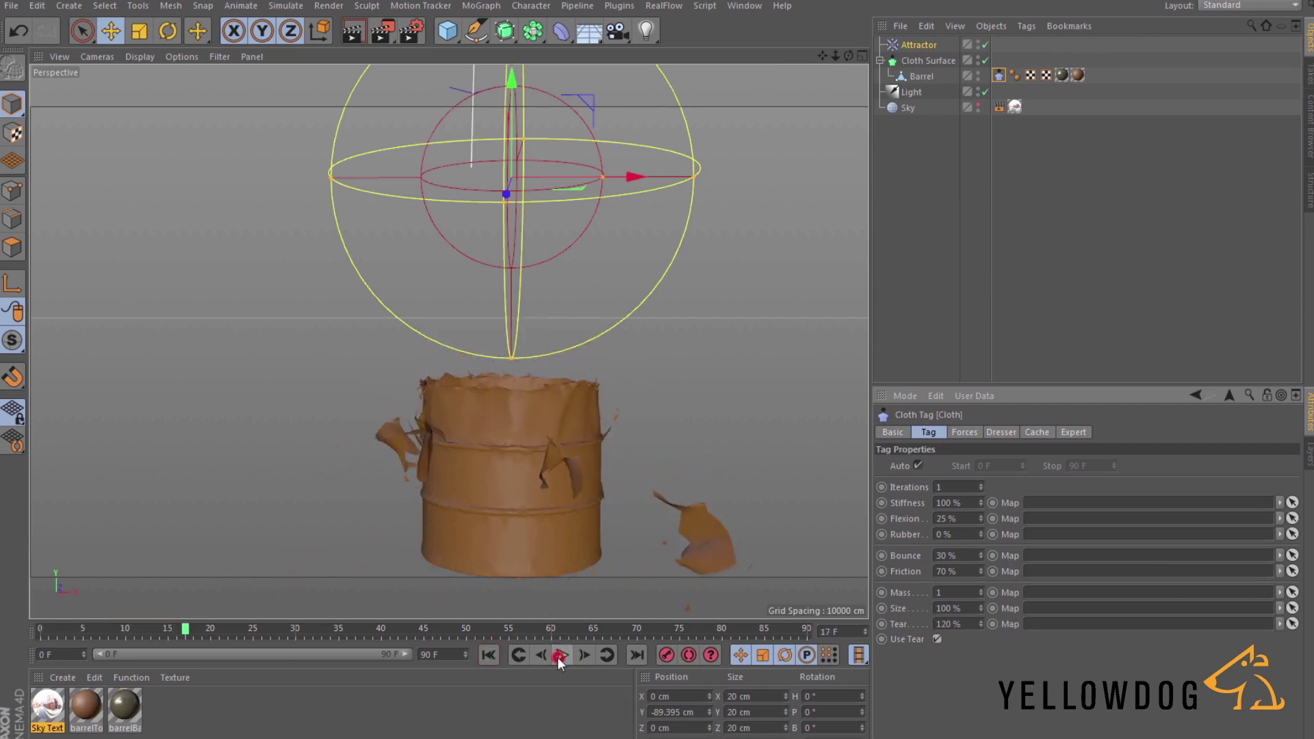
pyautogui.click(488, 655)
# Fine-tune the Attractor's height above the barrel to a Y position of -89.87 cm, testing the simulation and returning to the first frame.
pyautogui.moveTo(509, 91); pyautogui.dragTo(511, 112)
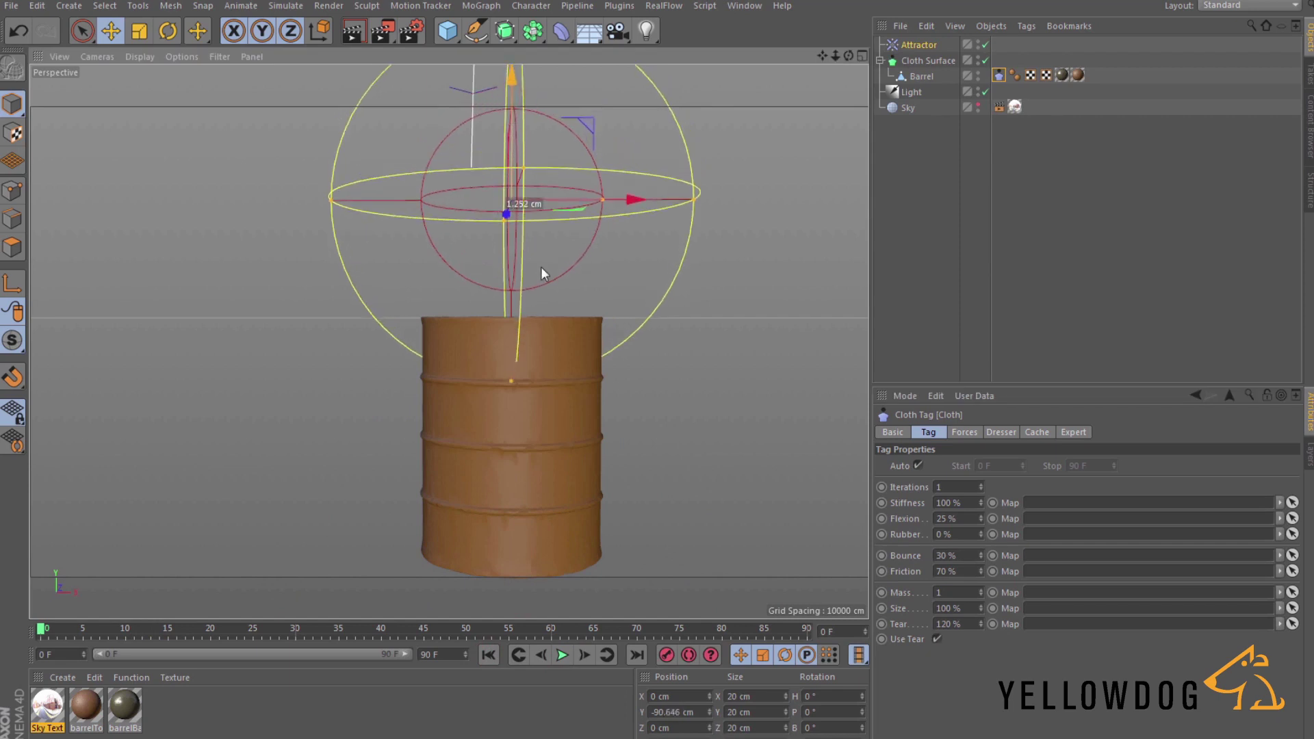
pyautogui.click(560, 655)
pyautogui.click(488, 654)
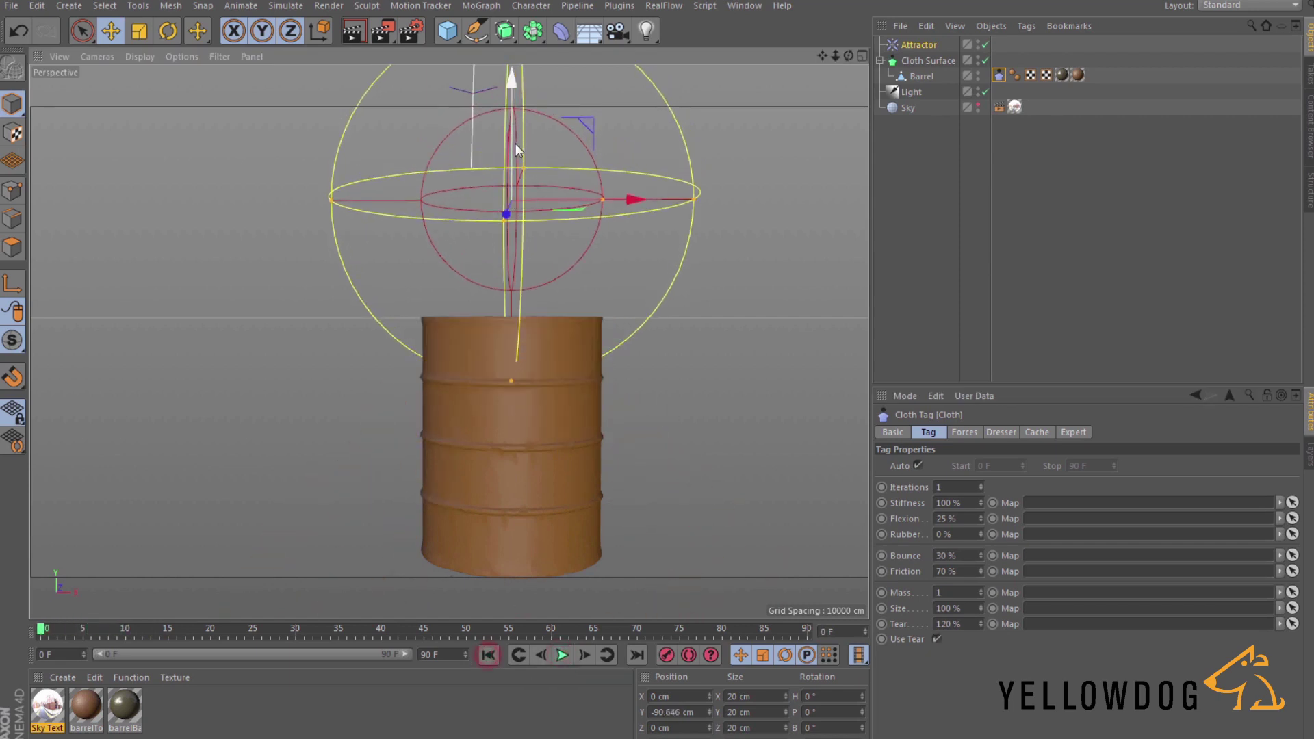
pyautogui.moveTo(515, 142); pyautogui.dragTo(513, 127)
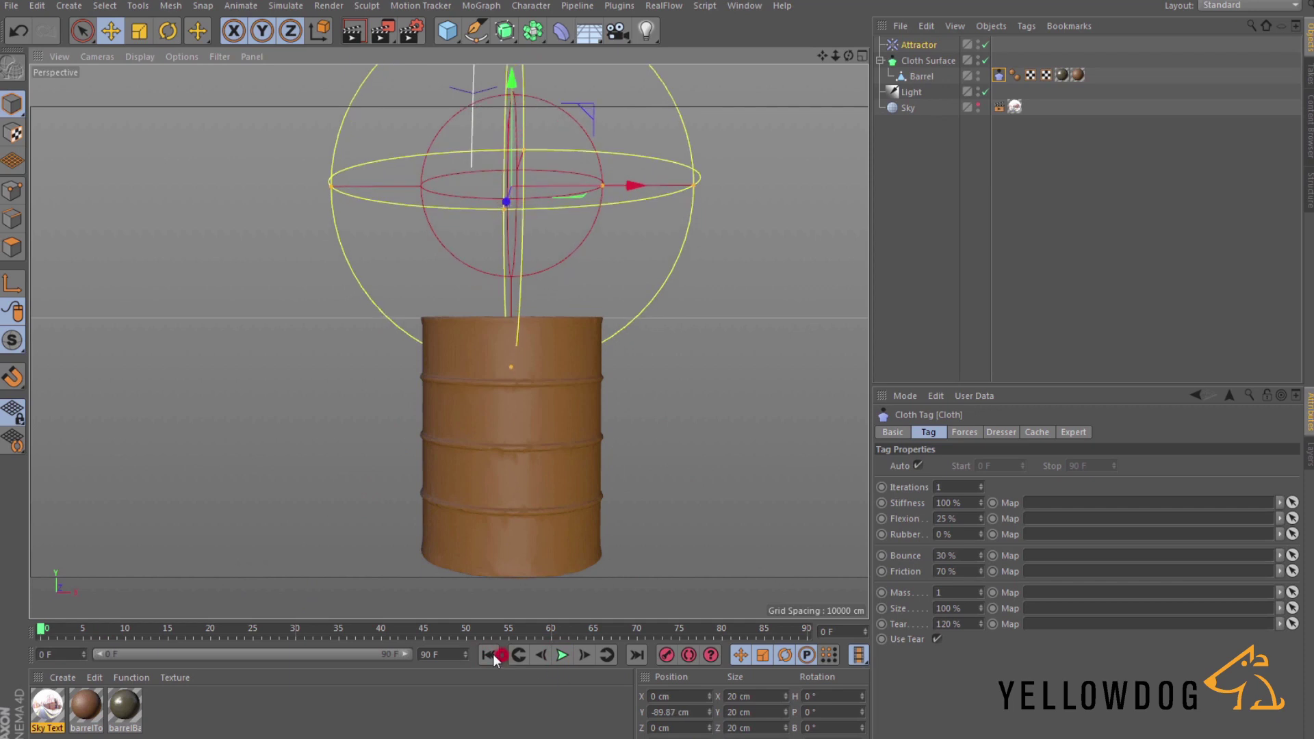
pyautogui.click(558, 655)
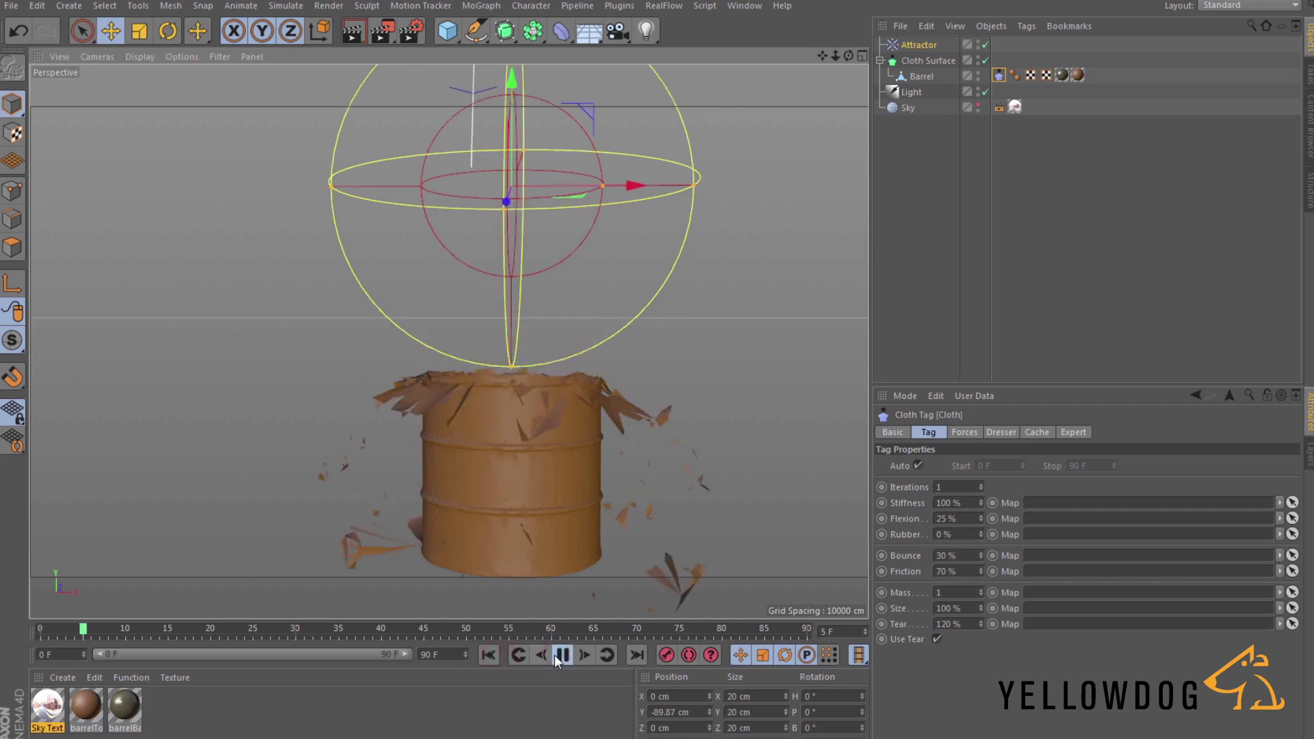
pyautogui.click(489, 655)
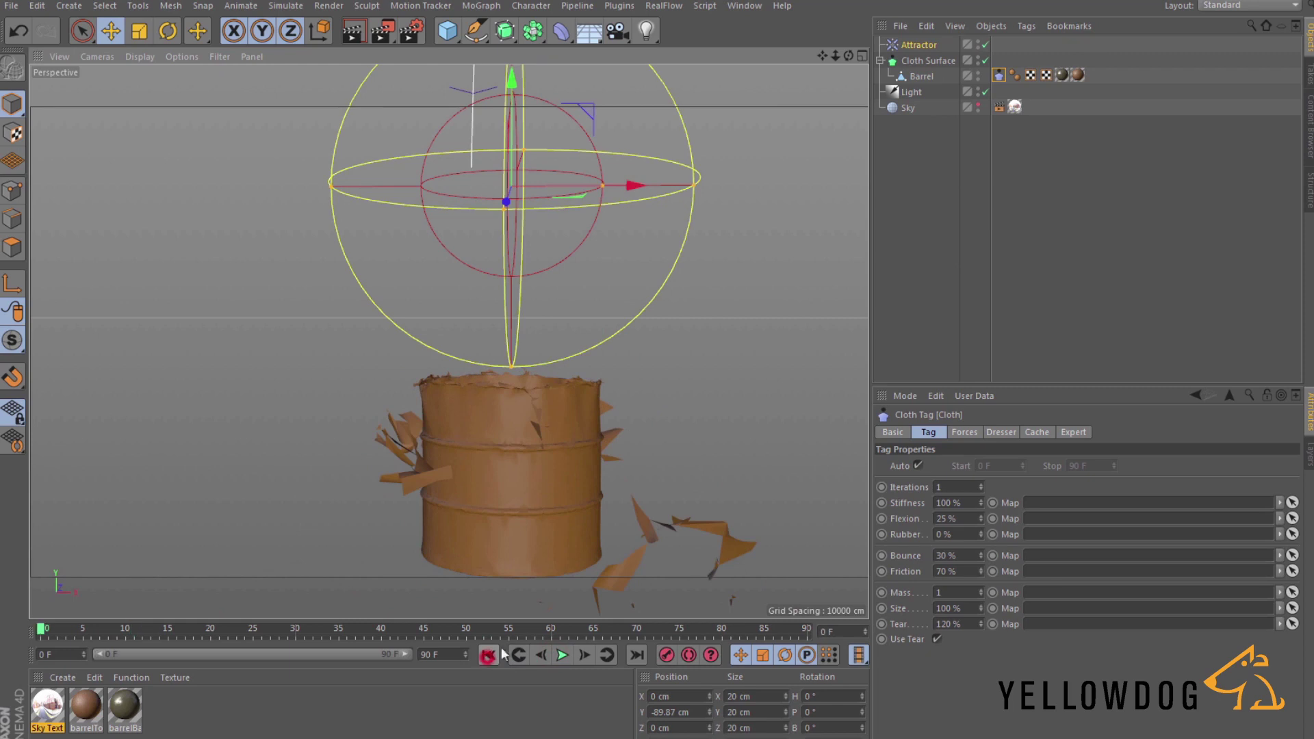
# Set the Attractor's Strength to -100, test the simulation, and return to the first frame.
pyautogui.click(920, 46)
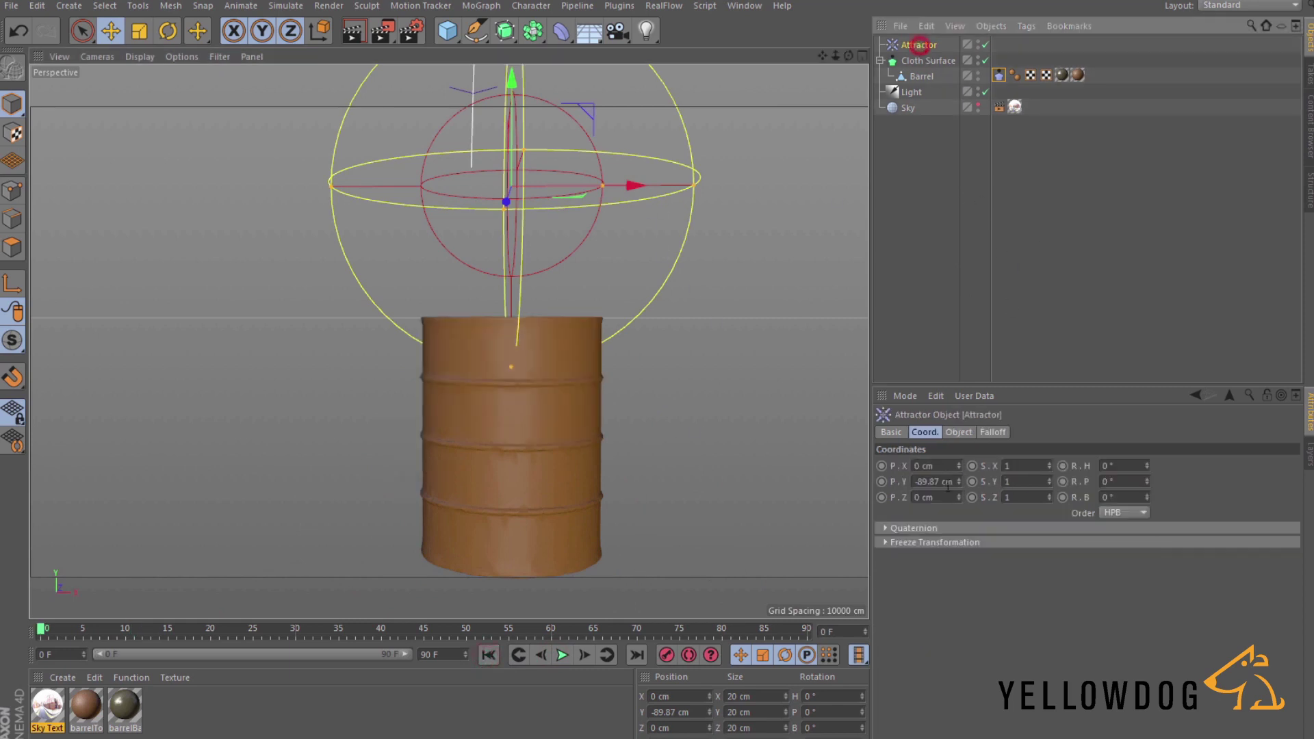
pyautogui.click(958, 432)
pyautogui.click(954, 465)
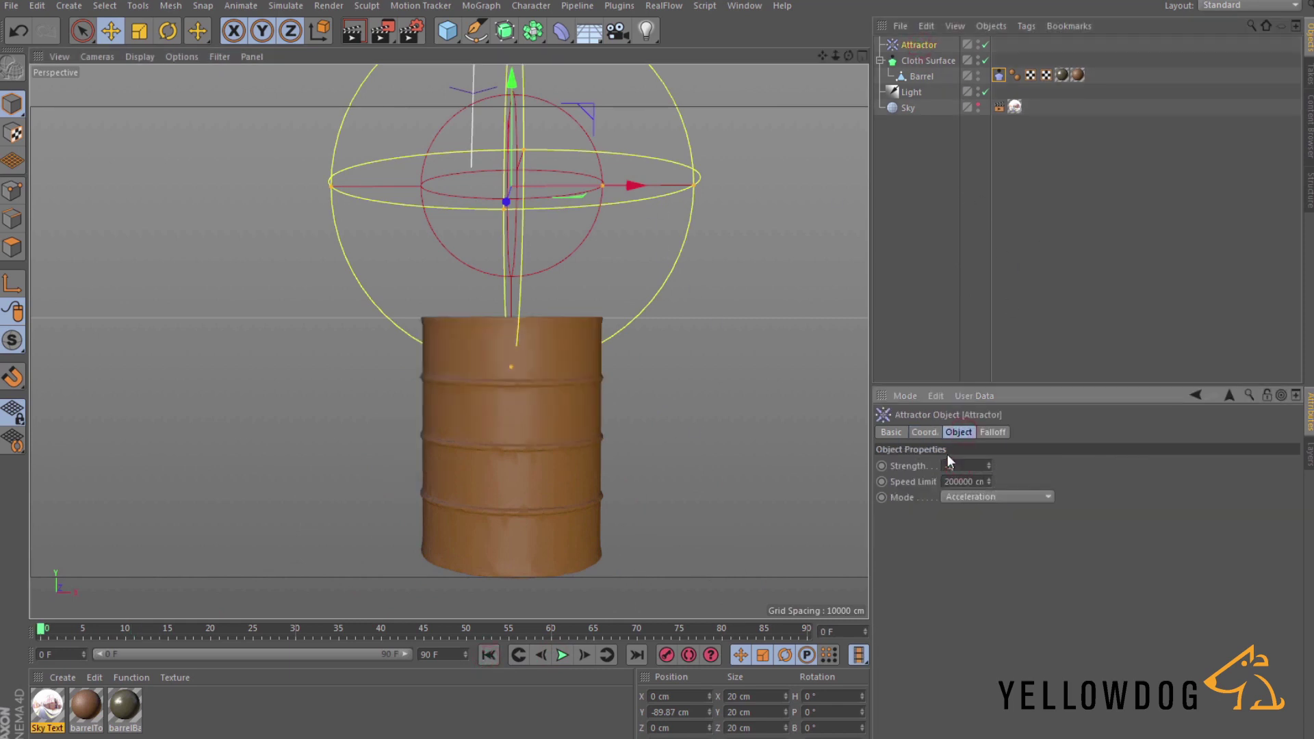
pyautogui.click(562, 656)
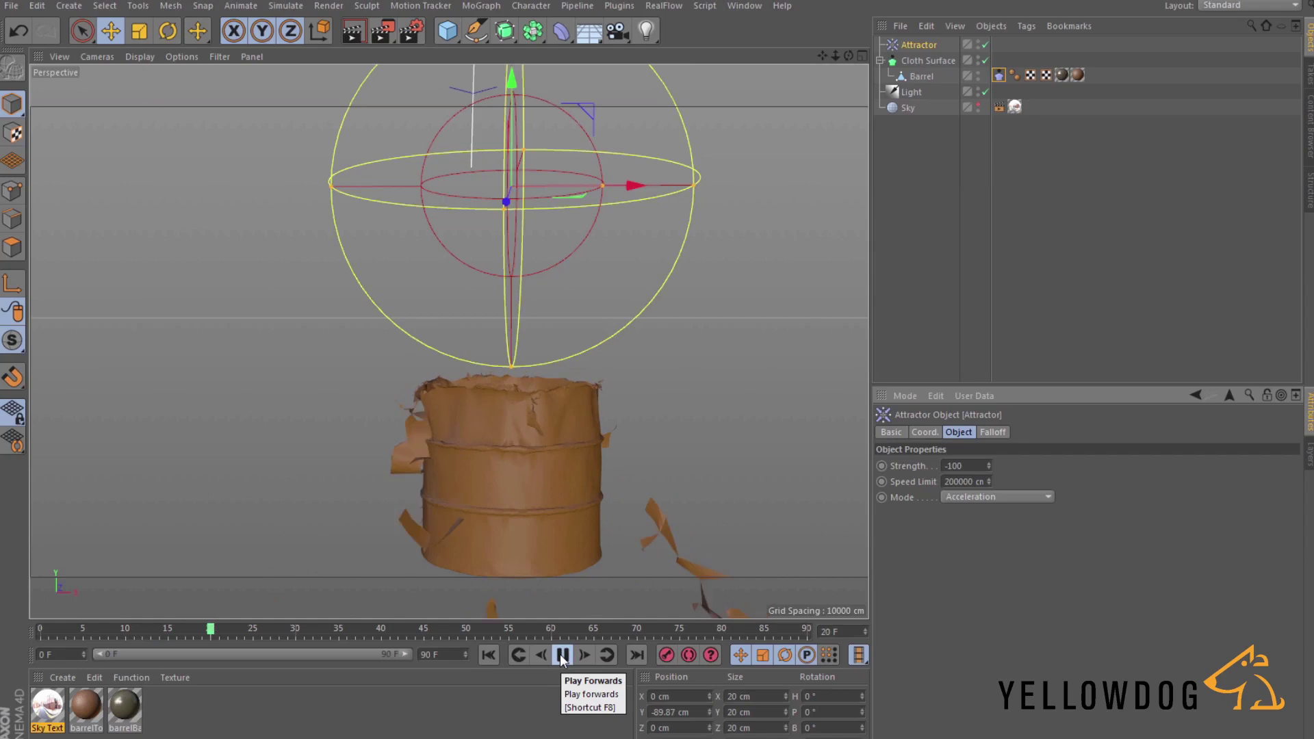
pyautogui.click(561, 656)
pyautogui.click(488, 655)
# Calculate the simulation cache for the barrel's Cloth tag.
pyautogui.click(999, 75)
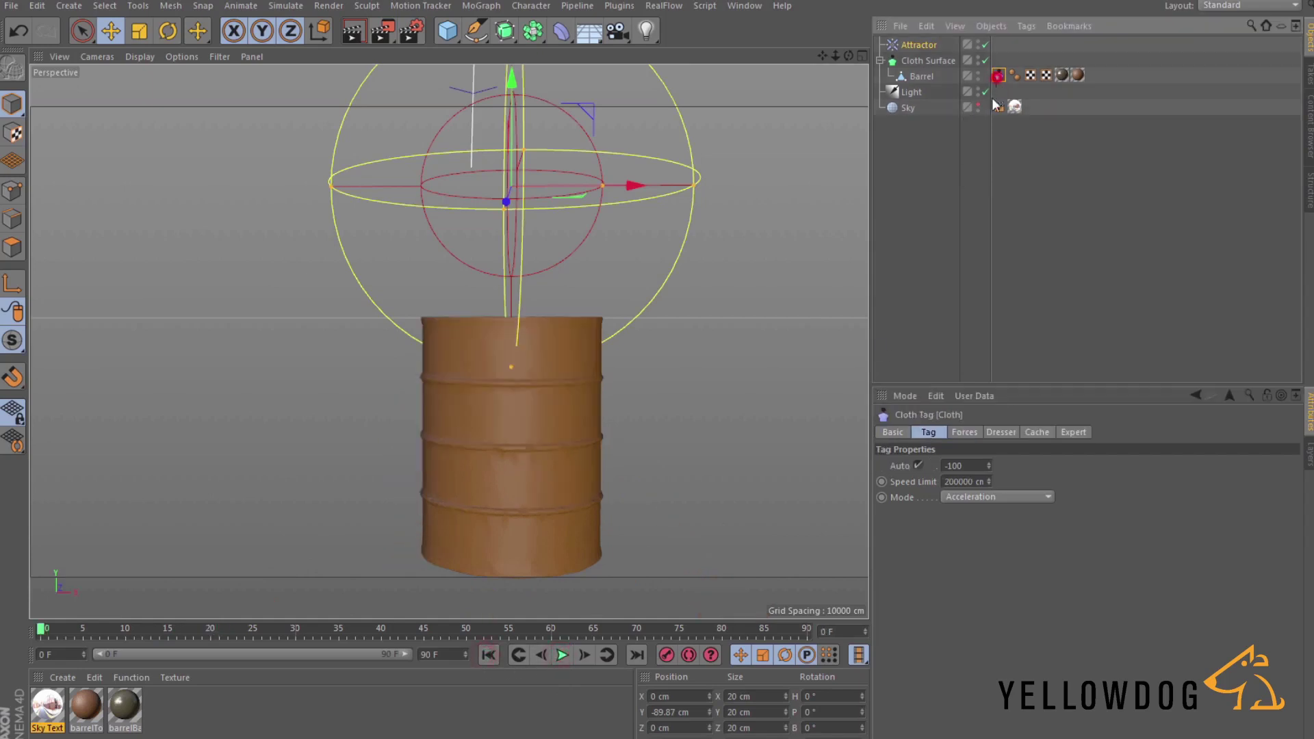
pyautogui.click(1037, 432)
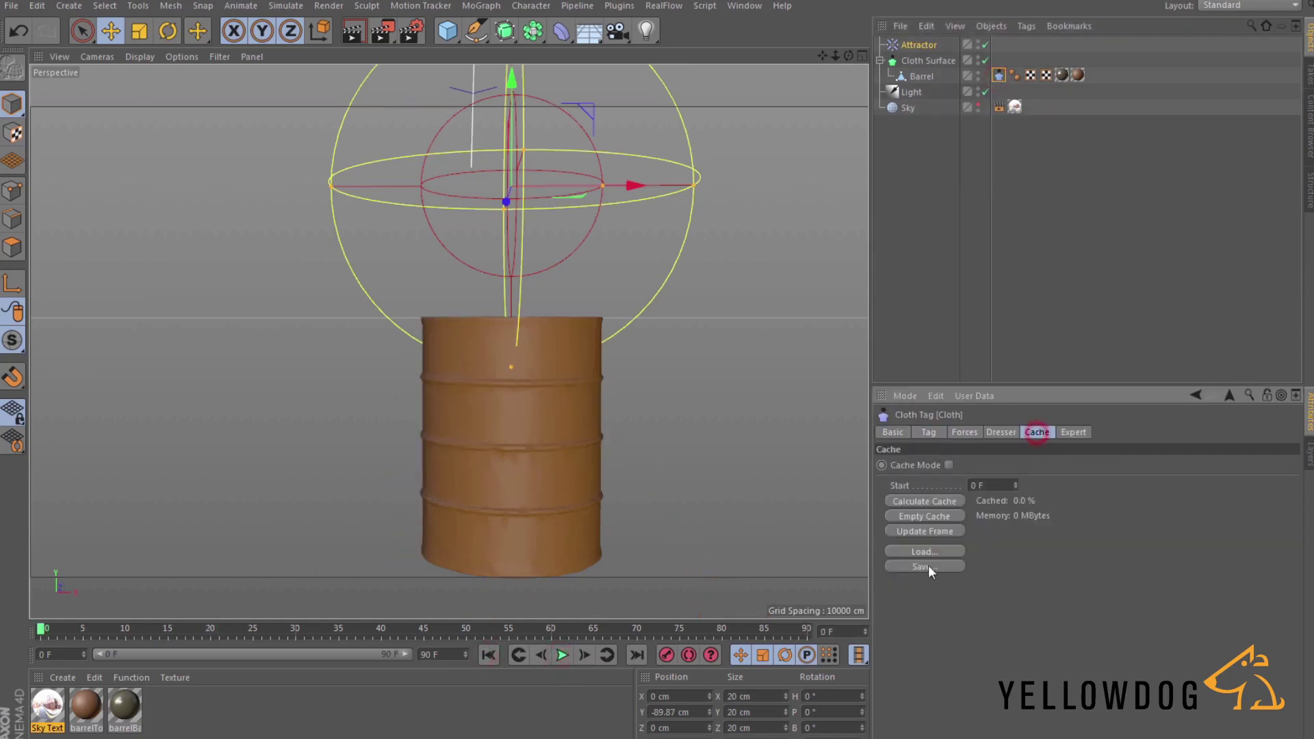
pyautogui.click(947, 504)
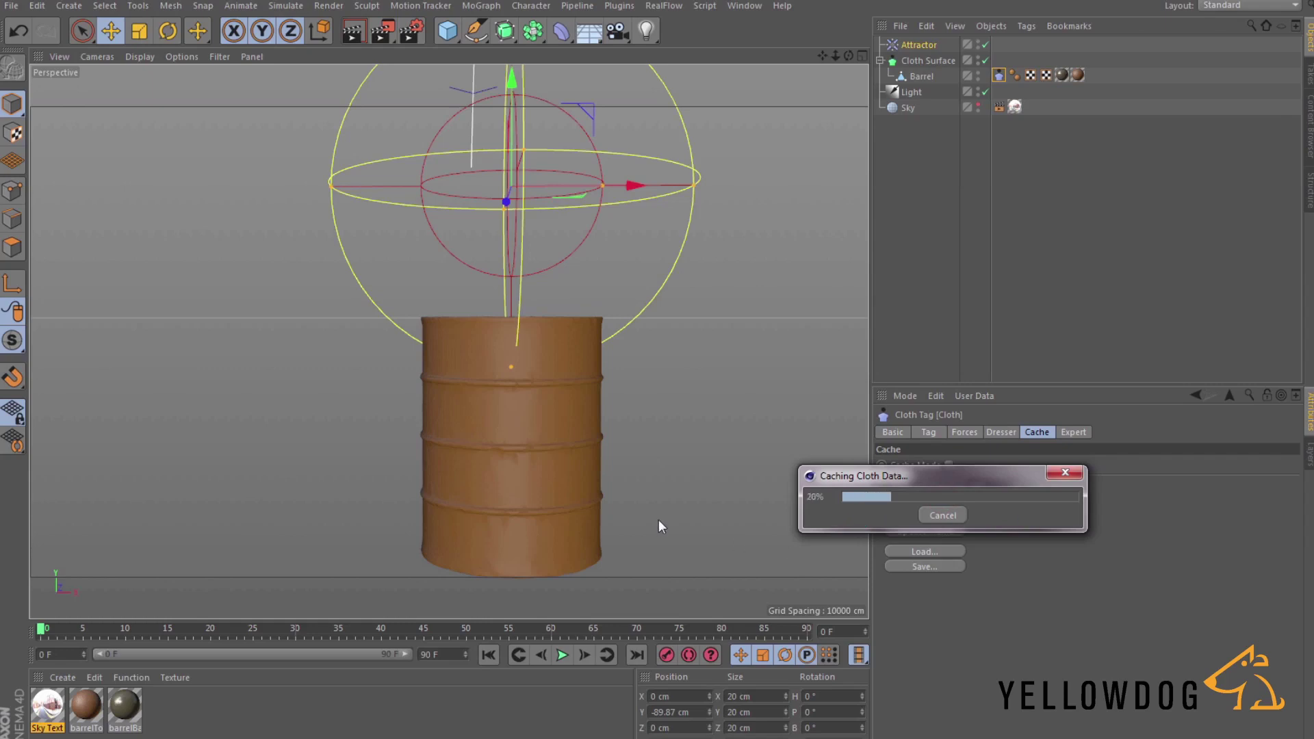
# Play the cached cloth simulation, return to the first frame, and delete the Attractor.
pyautogui.click(562, 655)
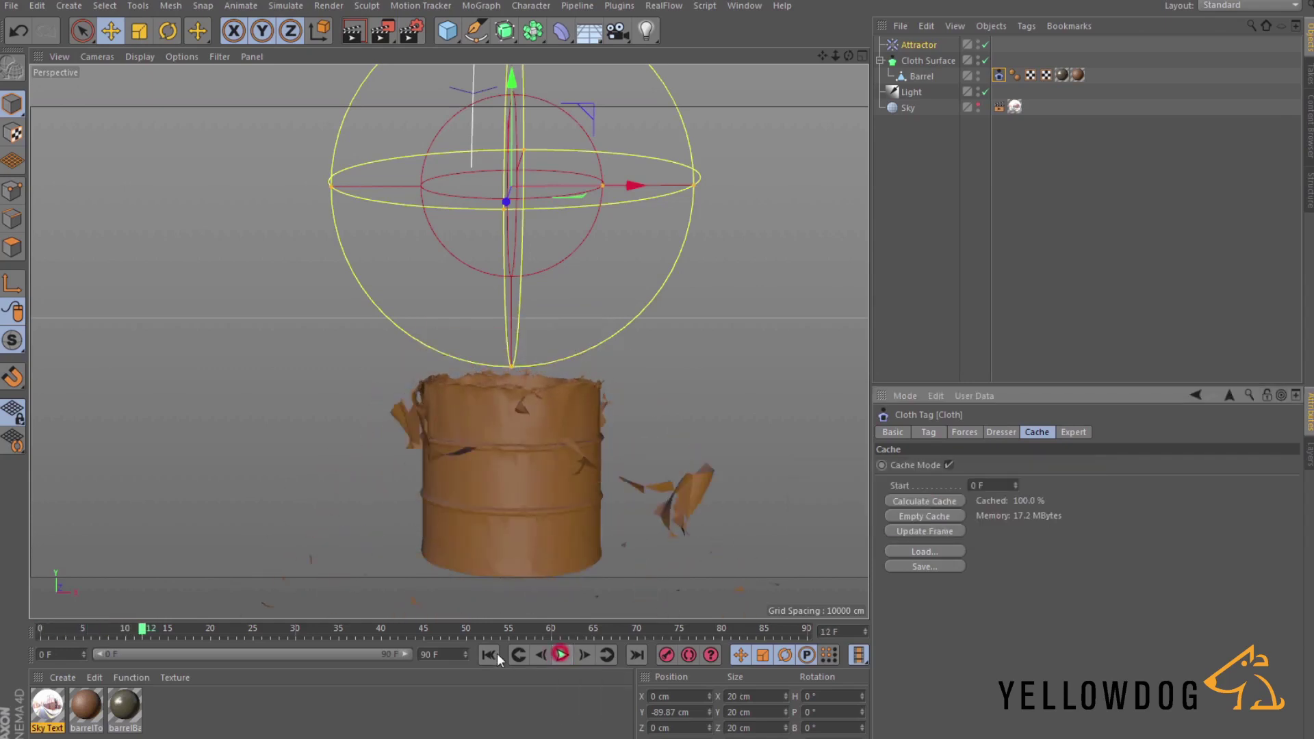
pyautogui.press('F8')
pyautogui.hotkey('shift', 'f')
pyautogui.click(915, 44)
pyautogui.press('Delete')
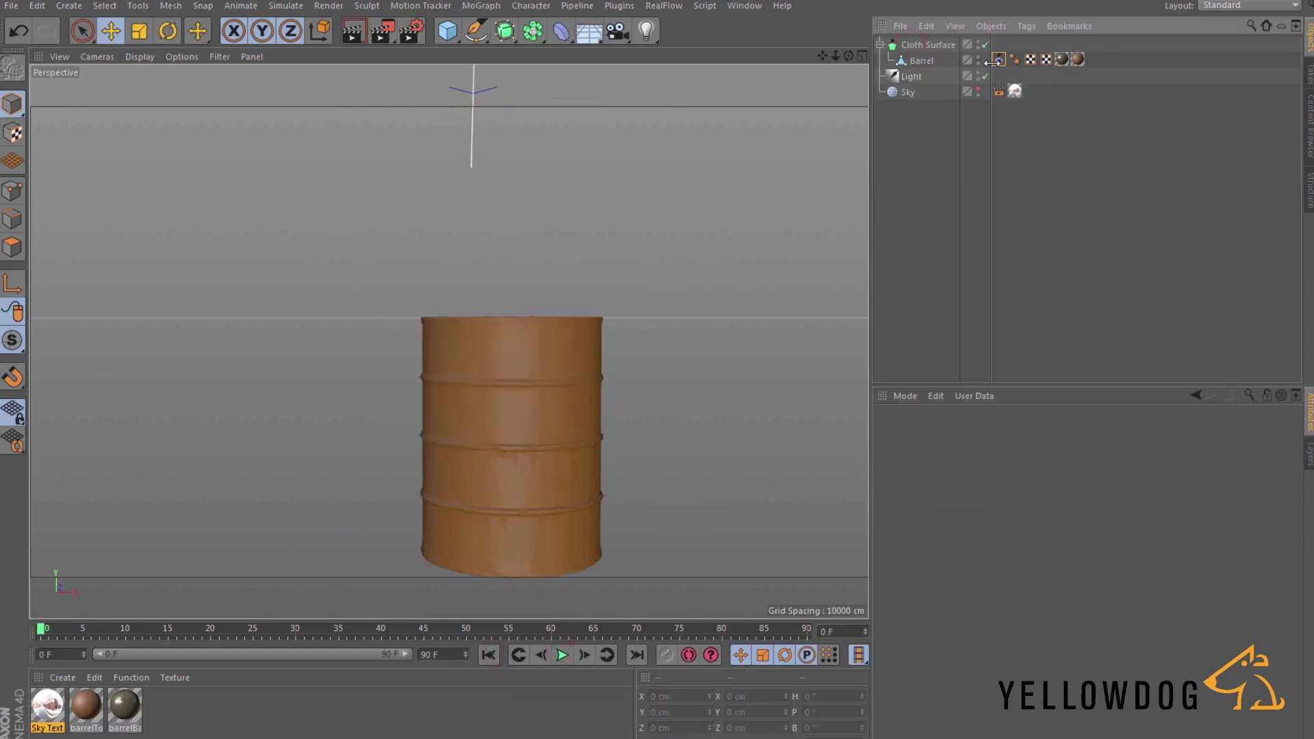
pyautogui.click(996, 60)
pyautogui.press('Delete')
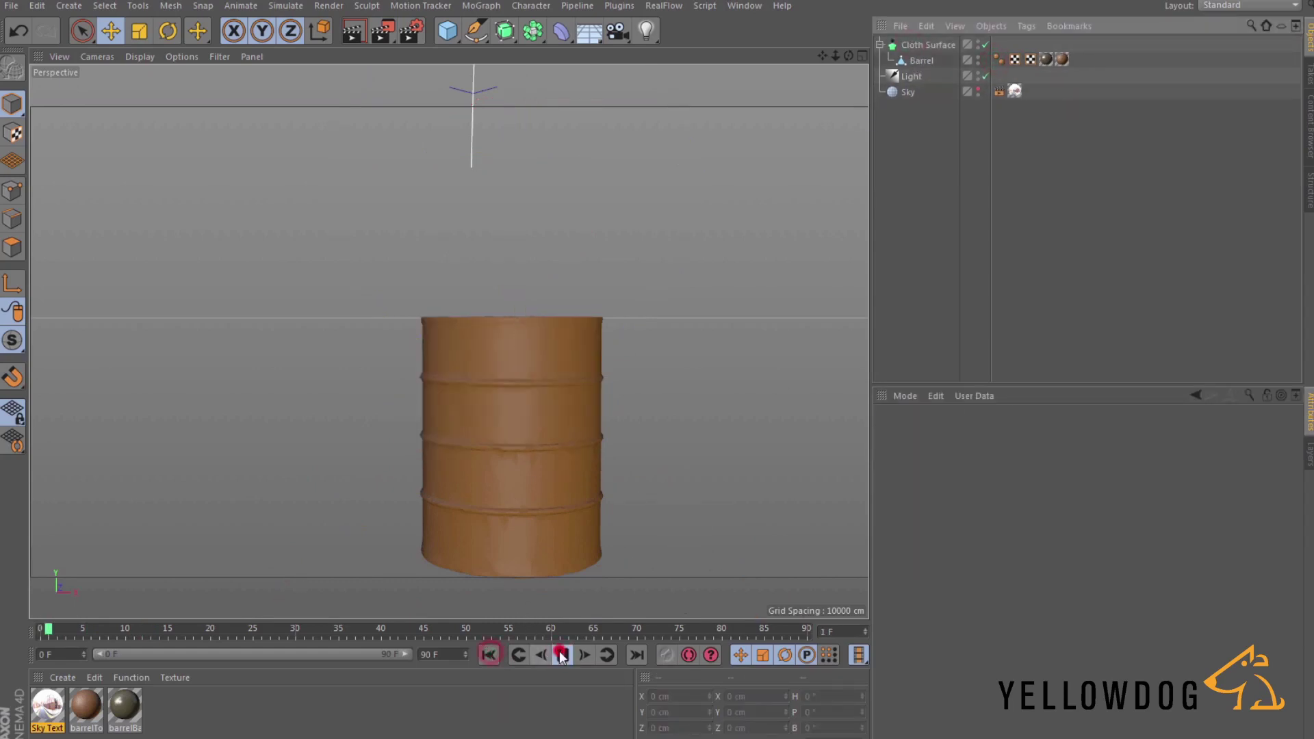
pyautogui.click(561, 655)
pyautogui.hotkey('ctrl', 'z')
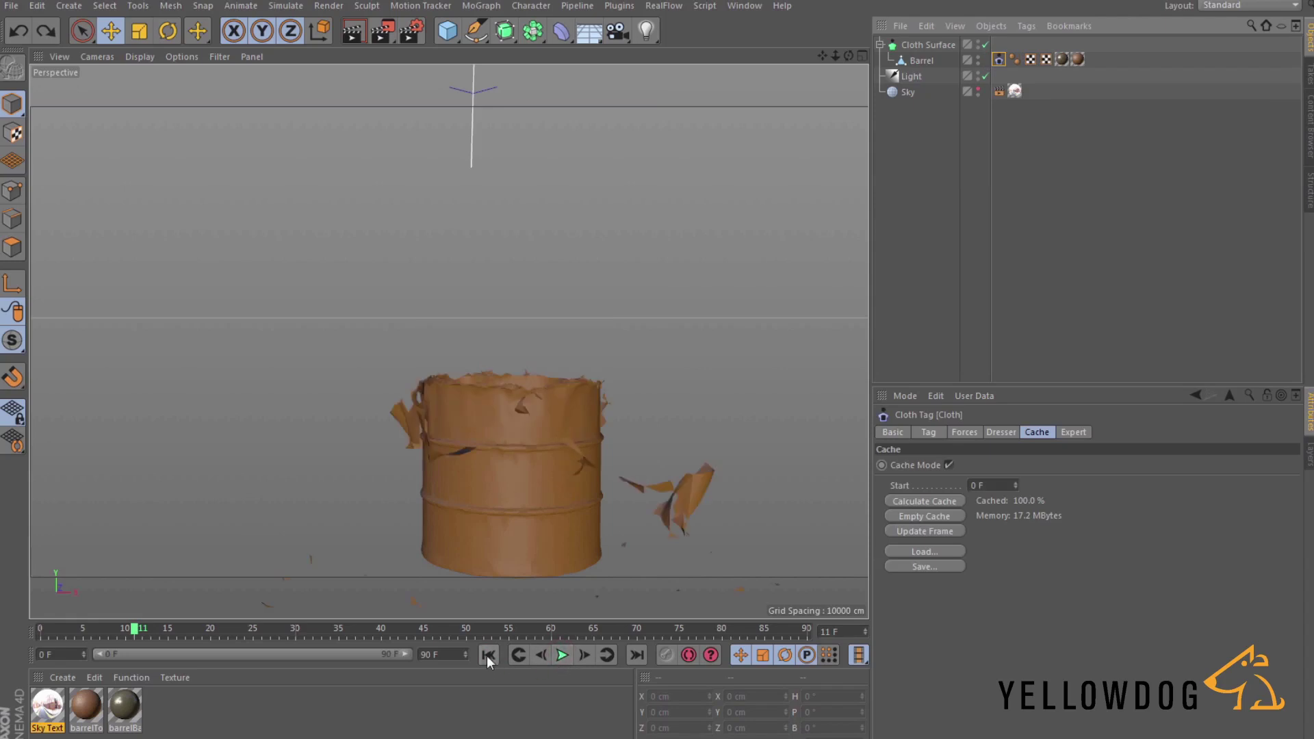
# Play the cached barrel deformation without the Attractor and return to the first frame.
pyautogui.click(561, 655)
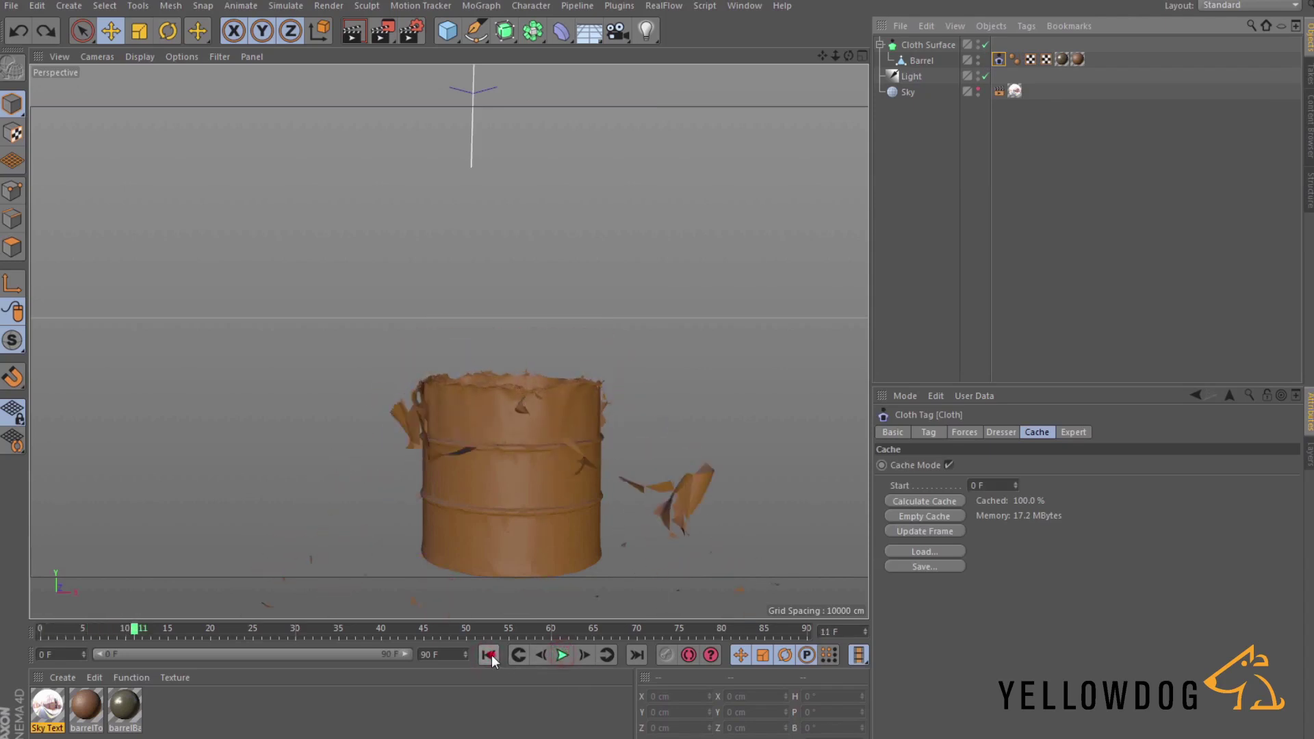
pyautogui.click(489, 655)
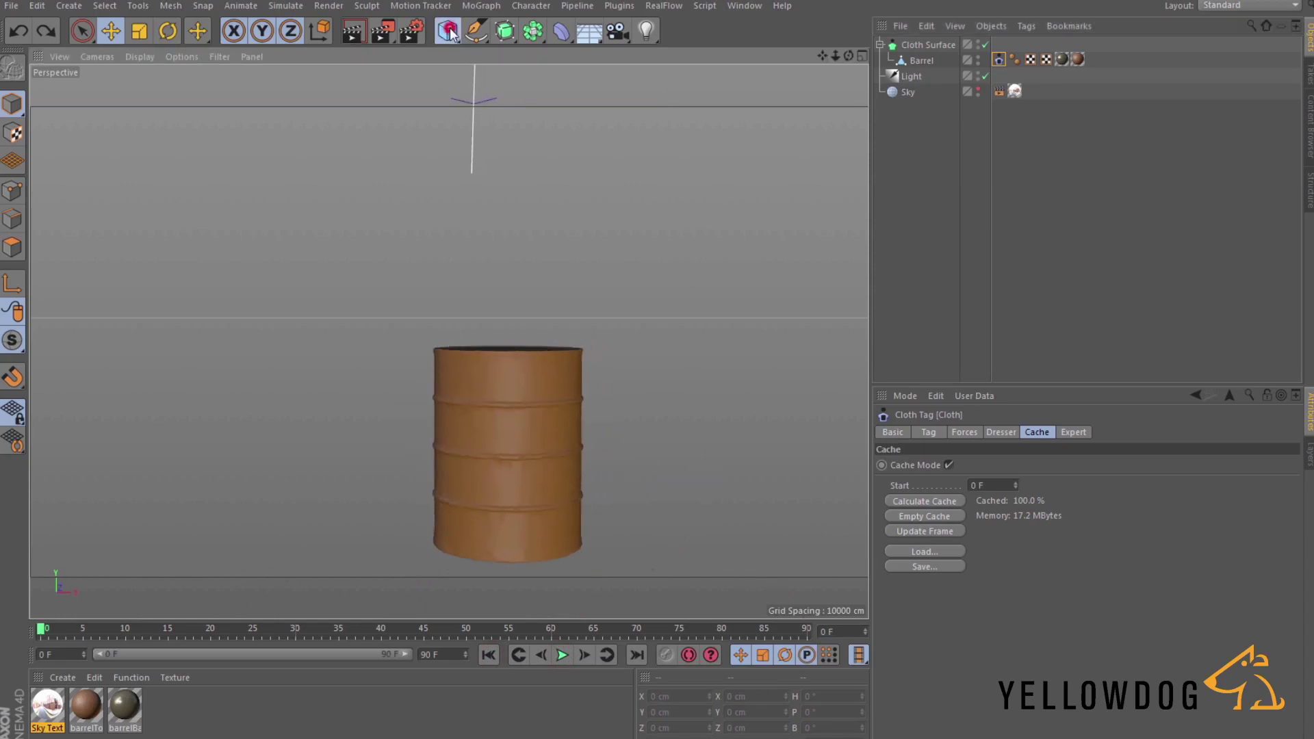
# Add a Cylinder primitive with a radius of 4.5 cm and a height of 5 cm.
pyautogui.click(449, 31)
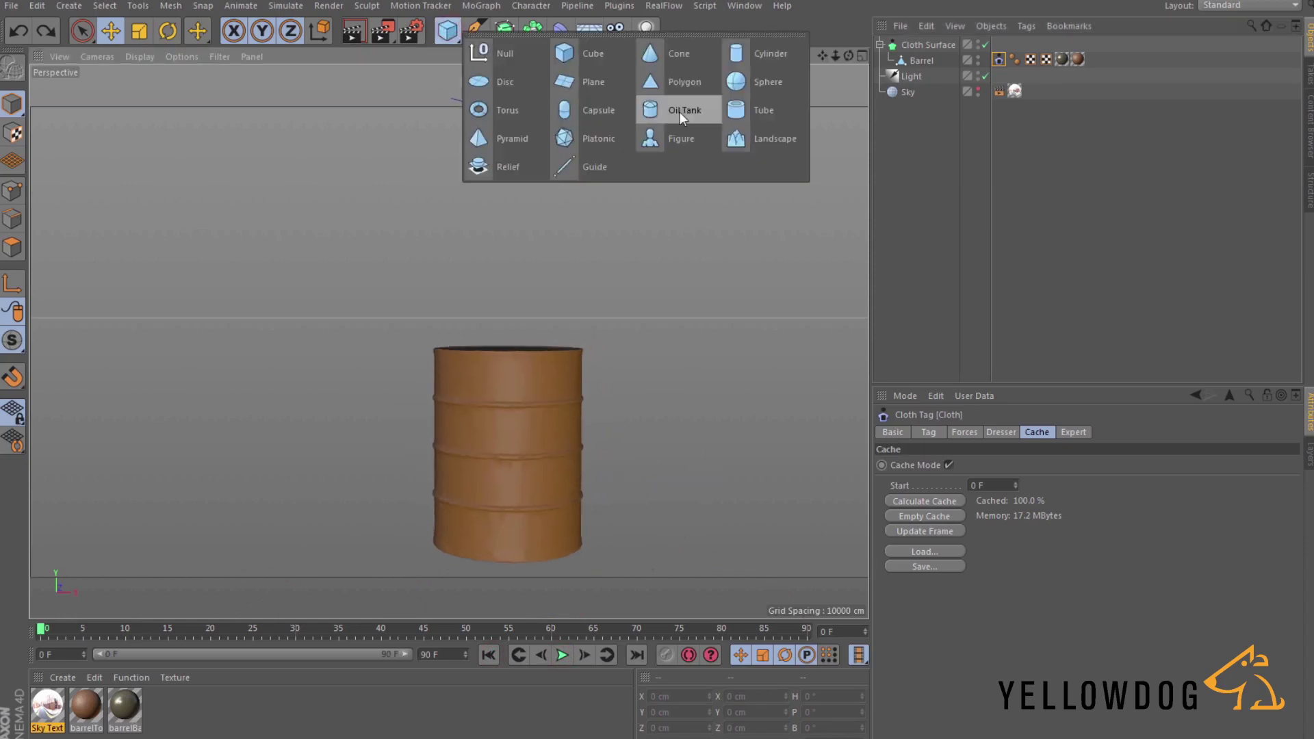
pyautogui.click(776, 54)
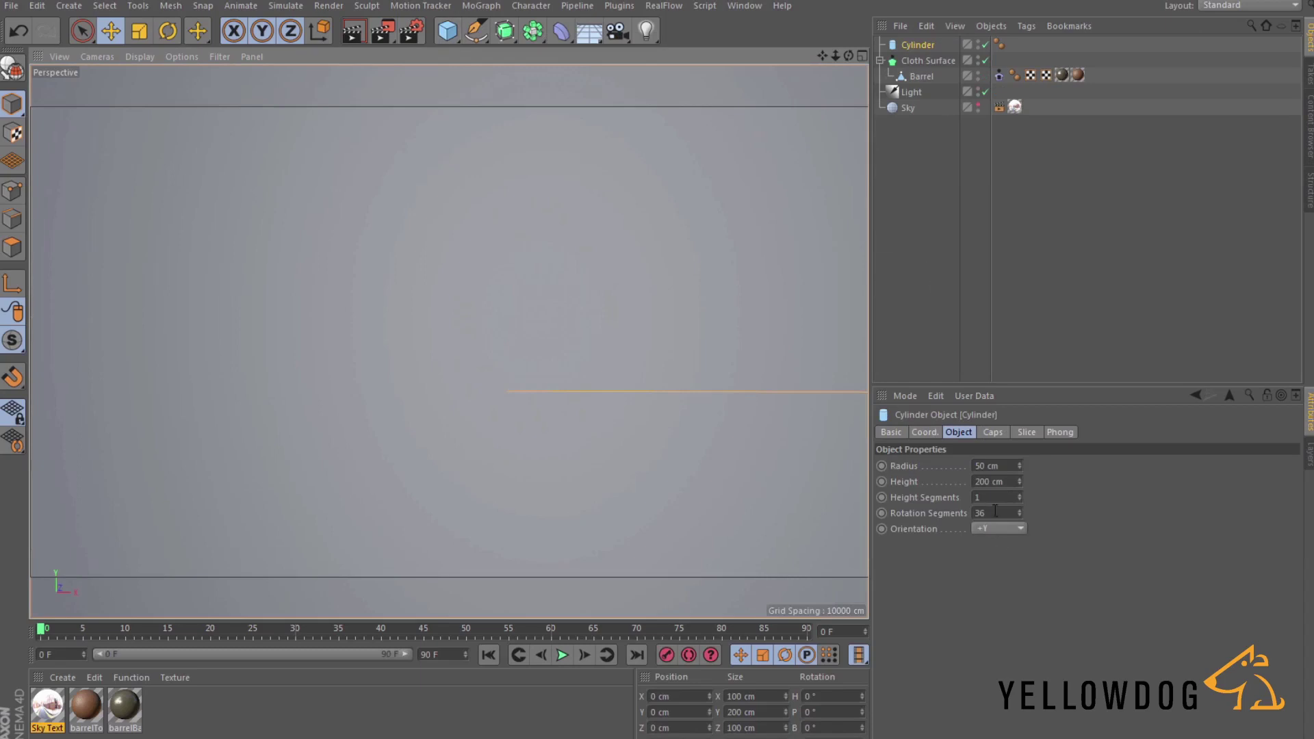
pyautogui.click(982, 466)
pyautogui.write('4.5')
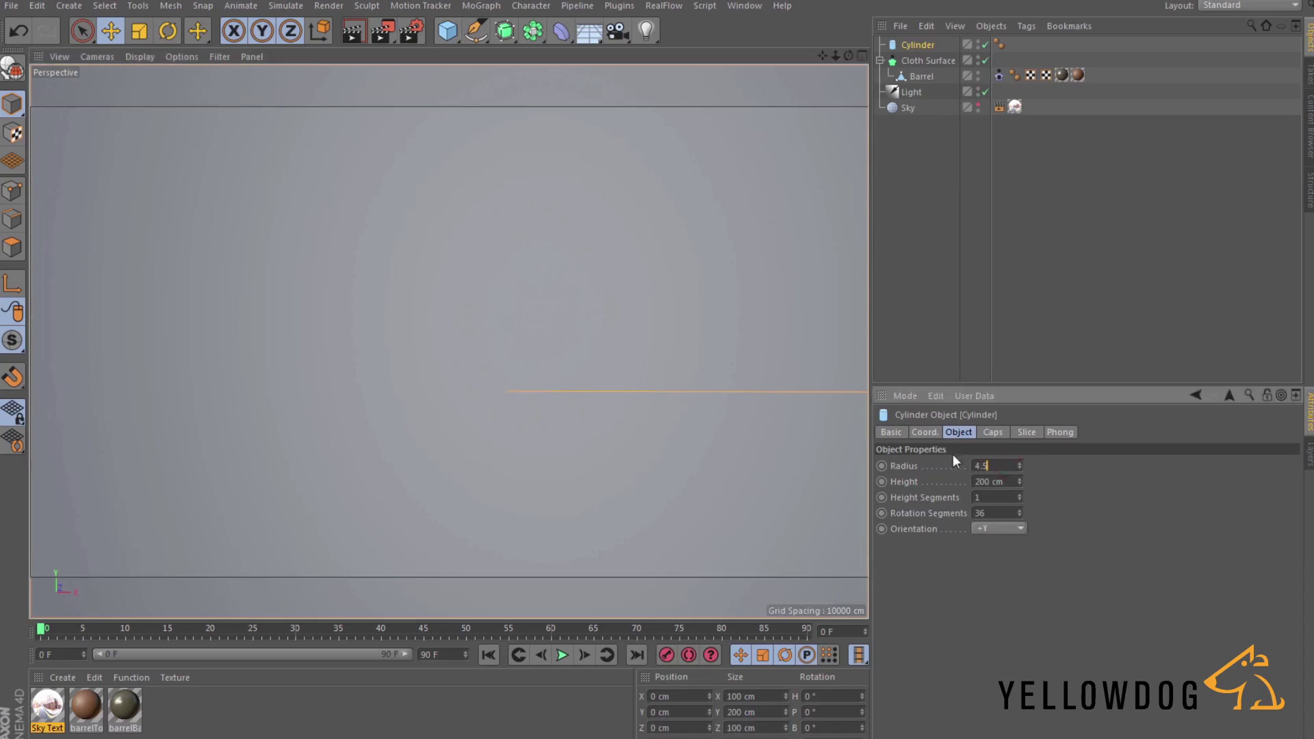
pyautogui.press('Tab')
pyautogui.write('5')
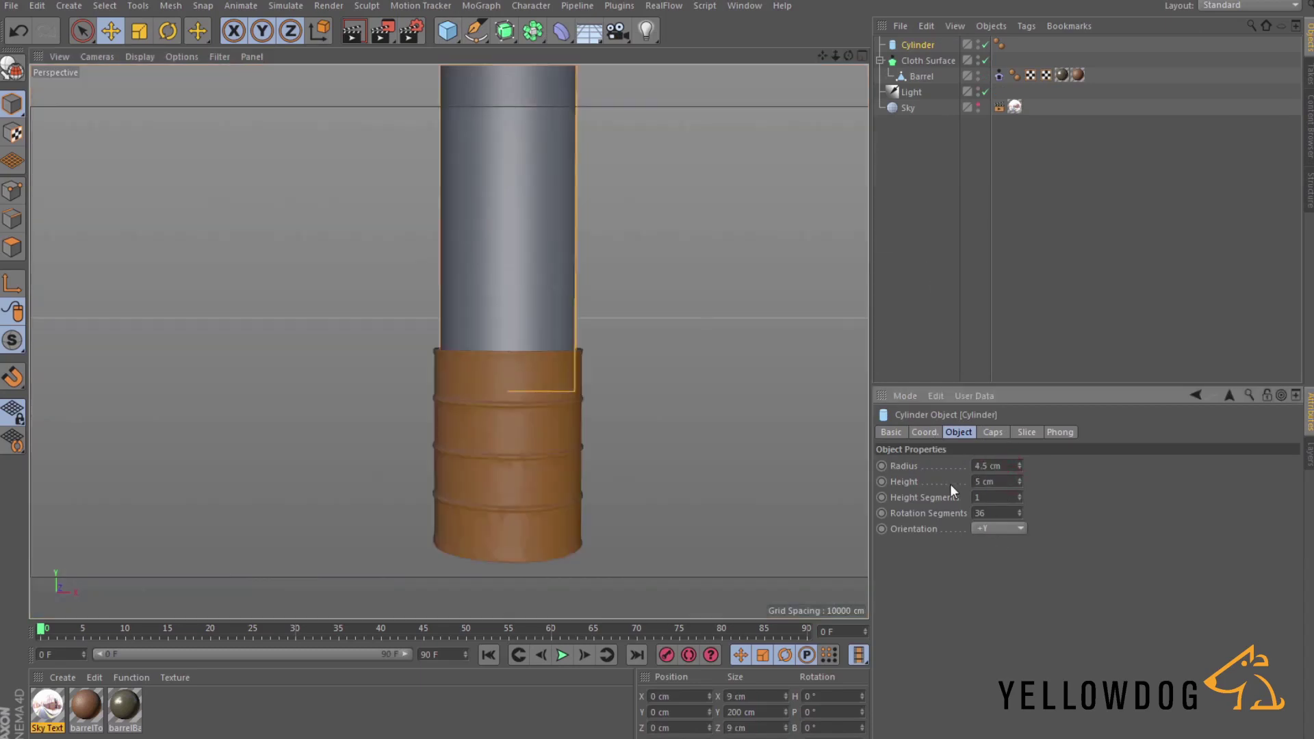
pyautogui.press('Return')
# Move the Cylinder to the barrel's upper end, at a Y position of about -98.9 cm.
pyautogui.click(924, 432)
pyautogui.write('-200')
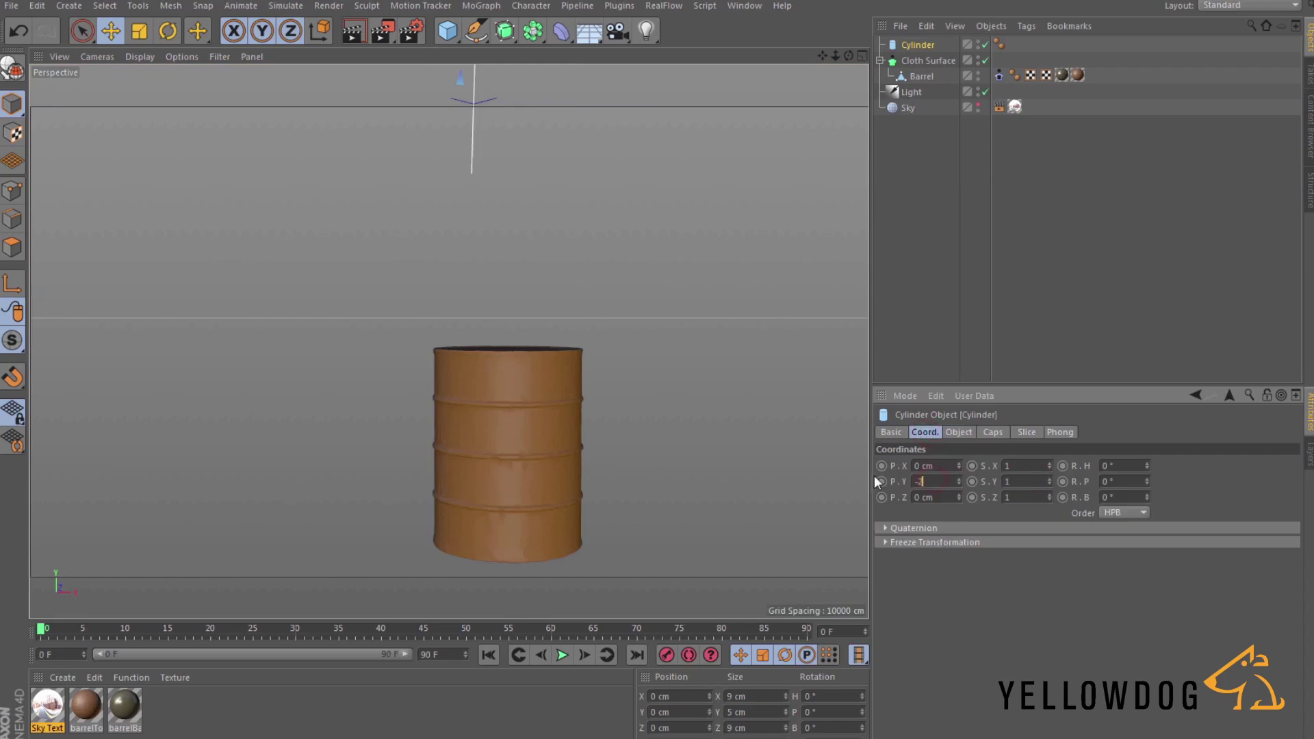
pyautogui.press('Return')
pyautogui.write('-150')
pyautogui.press('Return')
pyautogui.scroll(-5, 509, 538)
pyautogui.moveTo(664, 519); pyautogui.dragTo(658, 404)
pyautogui.press('o')
pyautogui.scroll(-4, 585, 409)
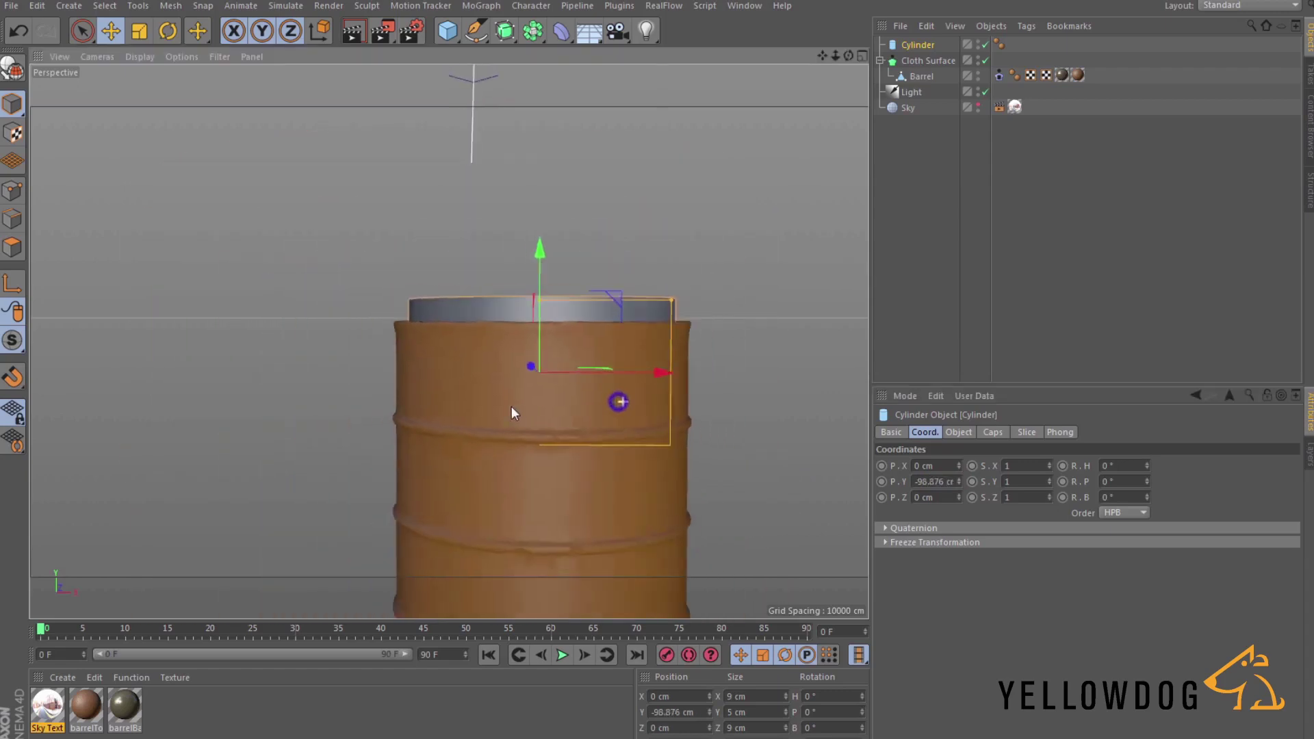
# Lower the Cylinder fully inside the barrel to a Y position of about -101 cm, and deselect it.
pyautogui.keyDown('alt'); pyautogui.moveTo(511, 395); pyautogui.dragTo(513, 392); pyautogui.keyUp('alt')
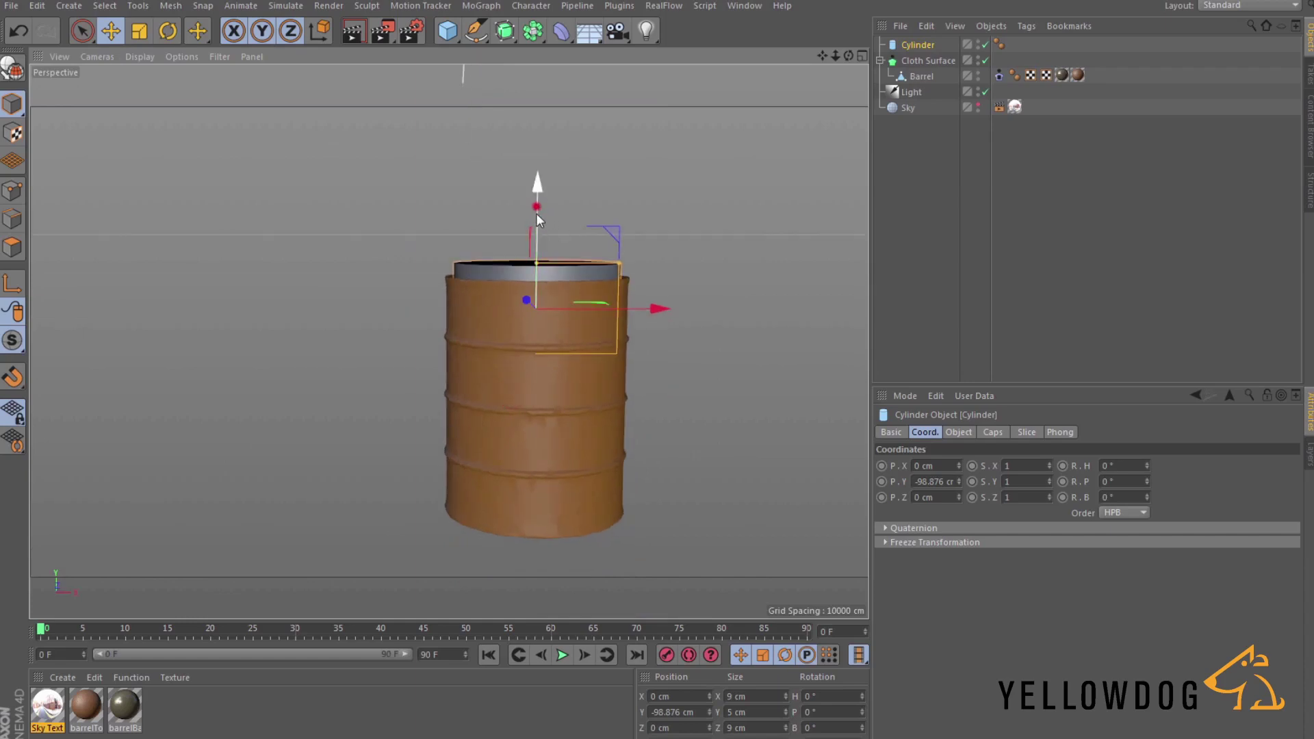
pyautogui.moveTo(535, 202); pyautogui.dragTo(538, 245)
pyautogui.moveTo(524, 326)
pyautogui.keyDown('alt'); pyautogui.mouseDown()
pyautogui.moveTo(538, 390)
pyautogui.moveTo(546, 351)
pyautogui.moveTo(512, 329)
pyautogui.mouseUp(); pyautogui.keyUp('alt')
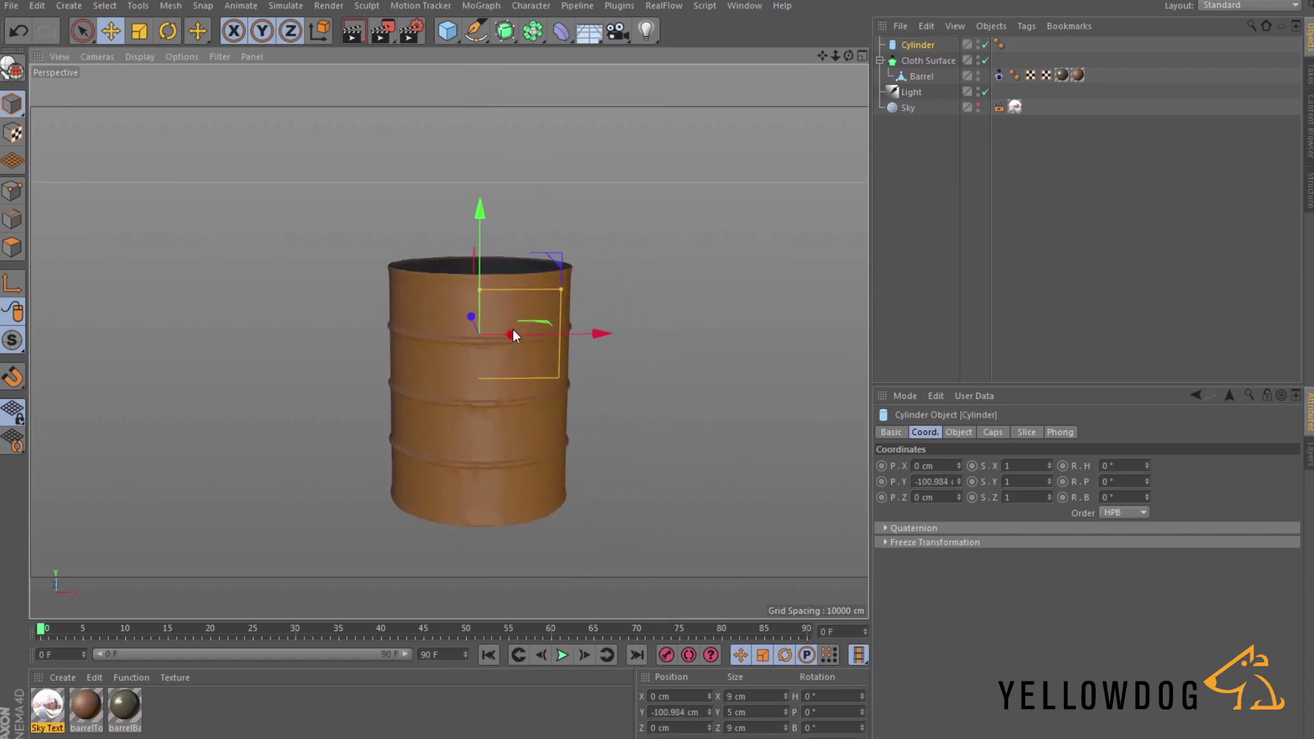
pyautogui.click(959, 183)
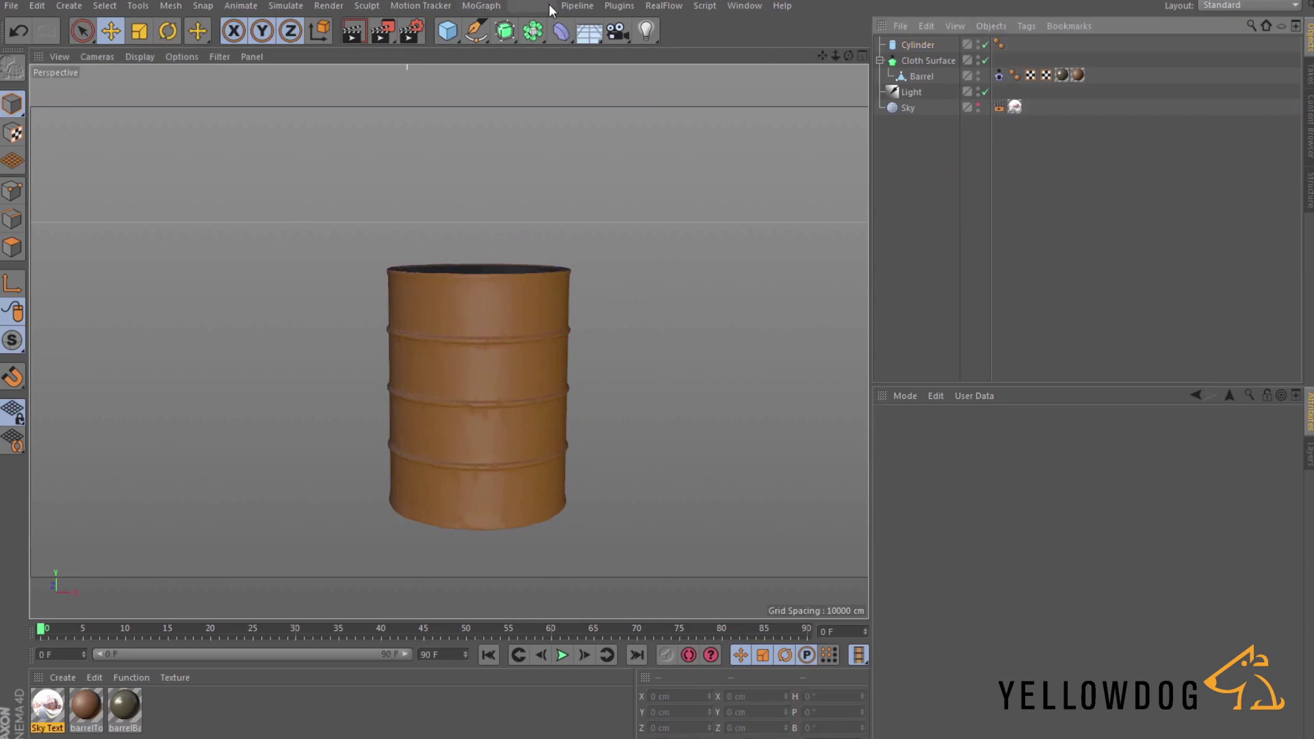
# Add a TurbulenceFD Container and lower it around the barrel to a Y position of about -70.3 cm.
pyautogui.click(619, 5)
pyautogui.moveTo(692, 68)
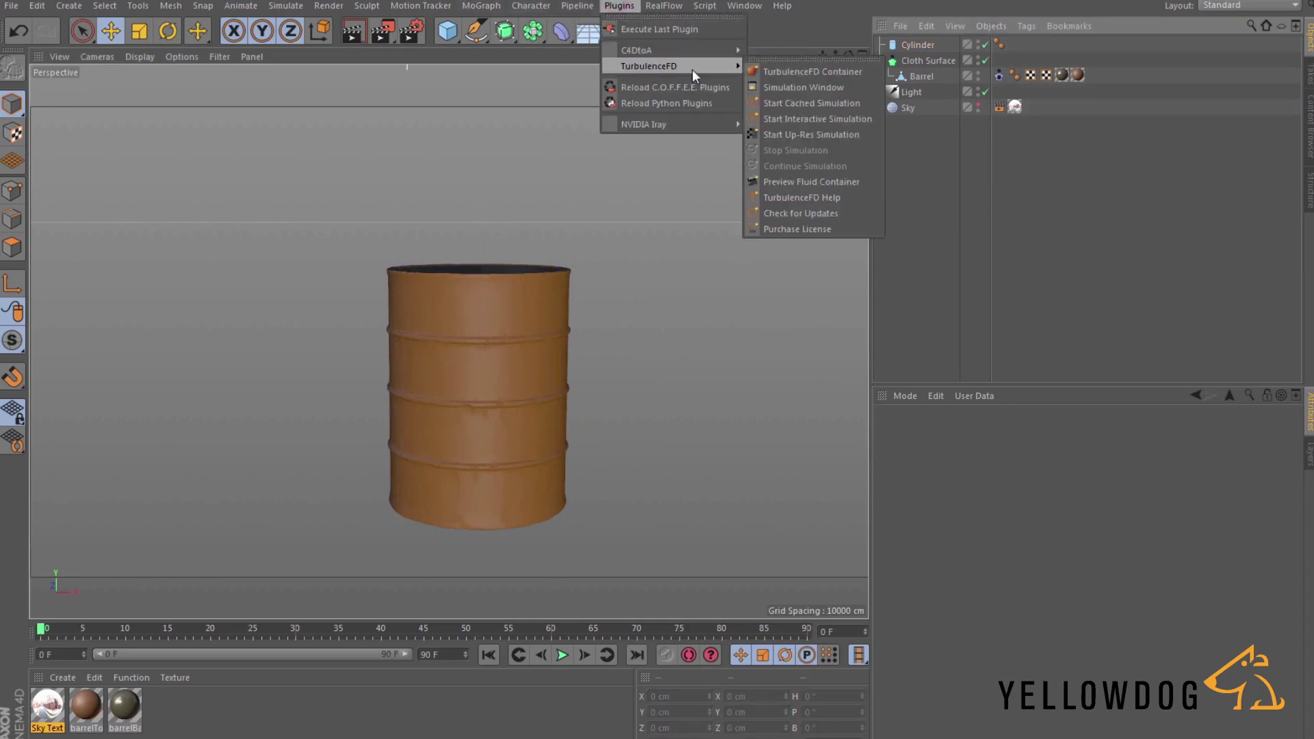
pyautogui.click(780, 72)
pyautogui.scroll(-10, 611, 382)
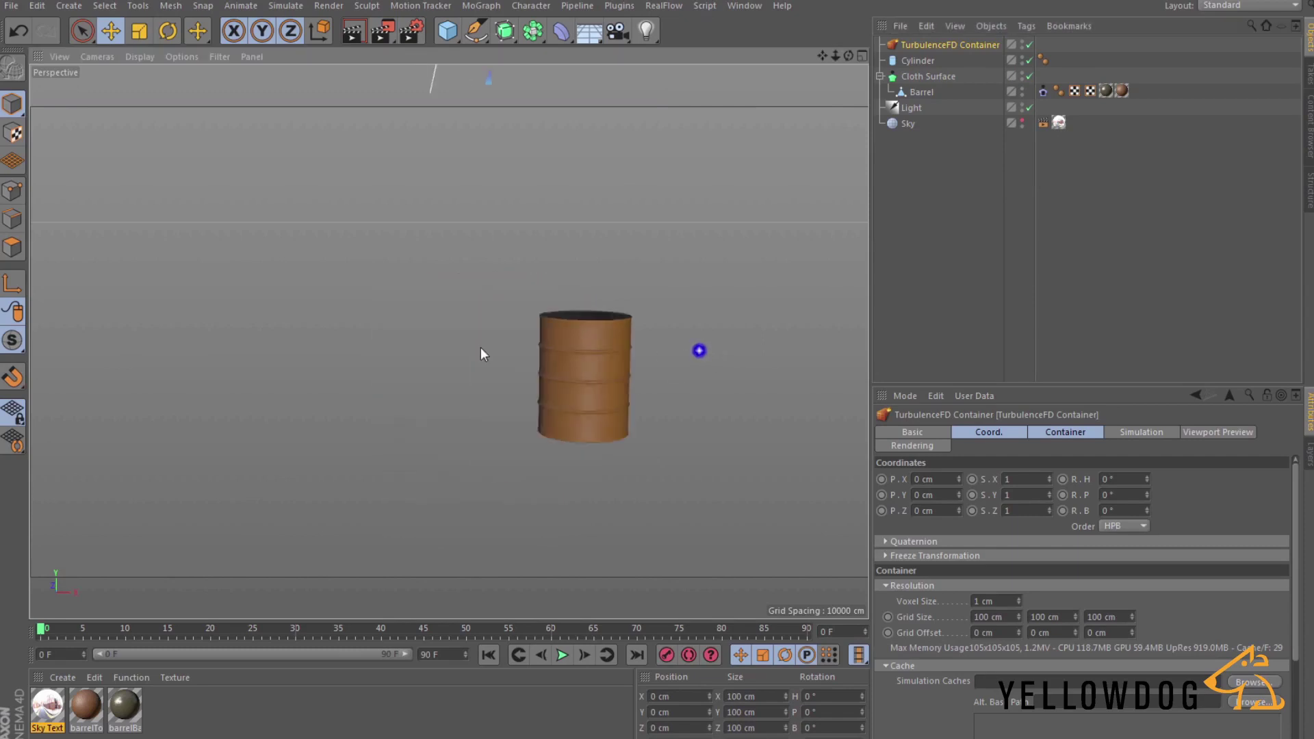
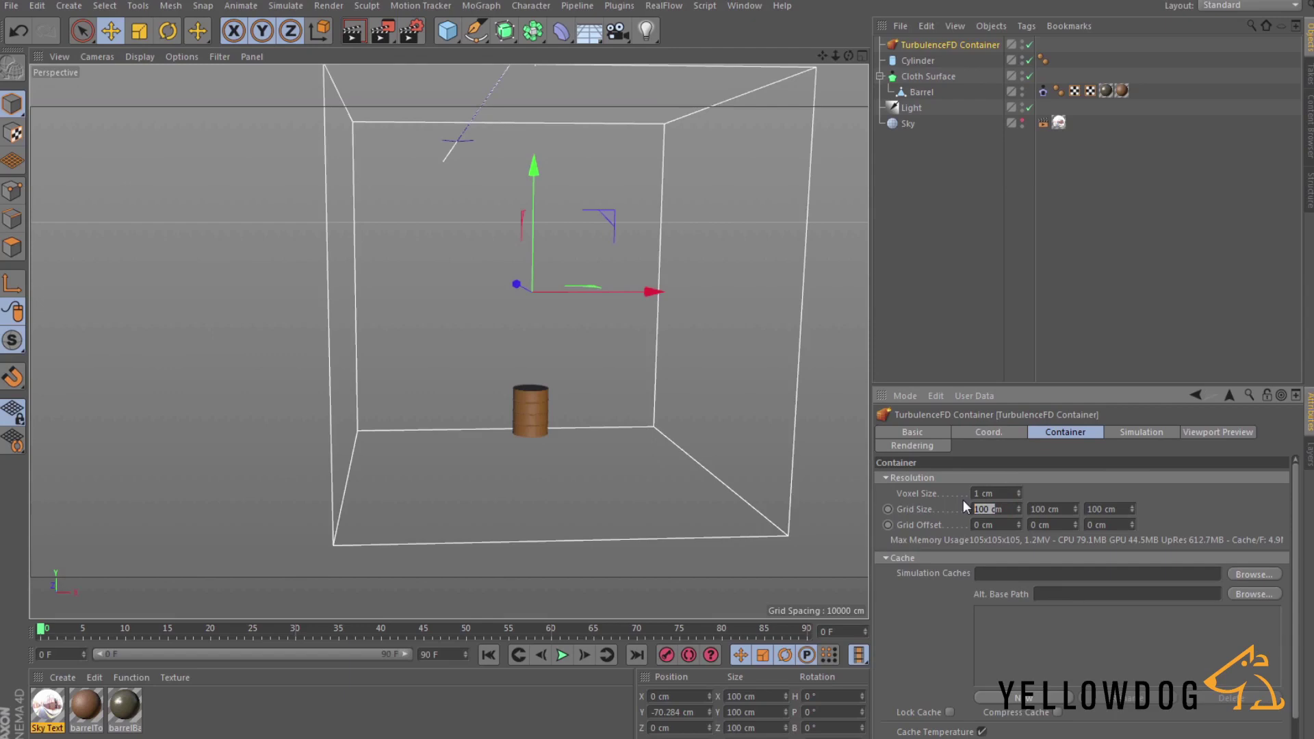
# Set the container's grid size to 50 × 100 × 50 cm and raise it to a Y position of about -64.2 cm.
pyautogui.press('Tab')
pyautogui.press('Tab')
pyautogui.write('50')
pyautogui.click(996, 500)
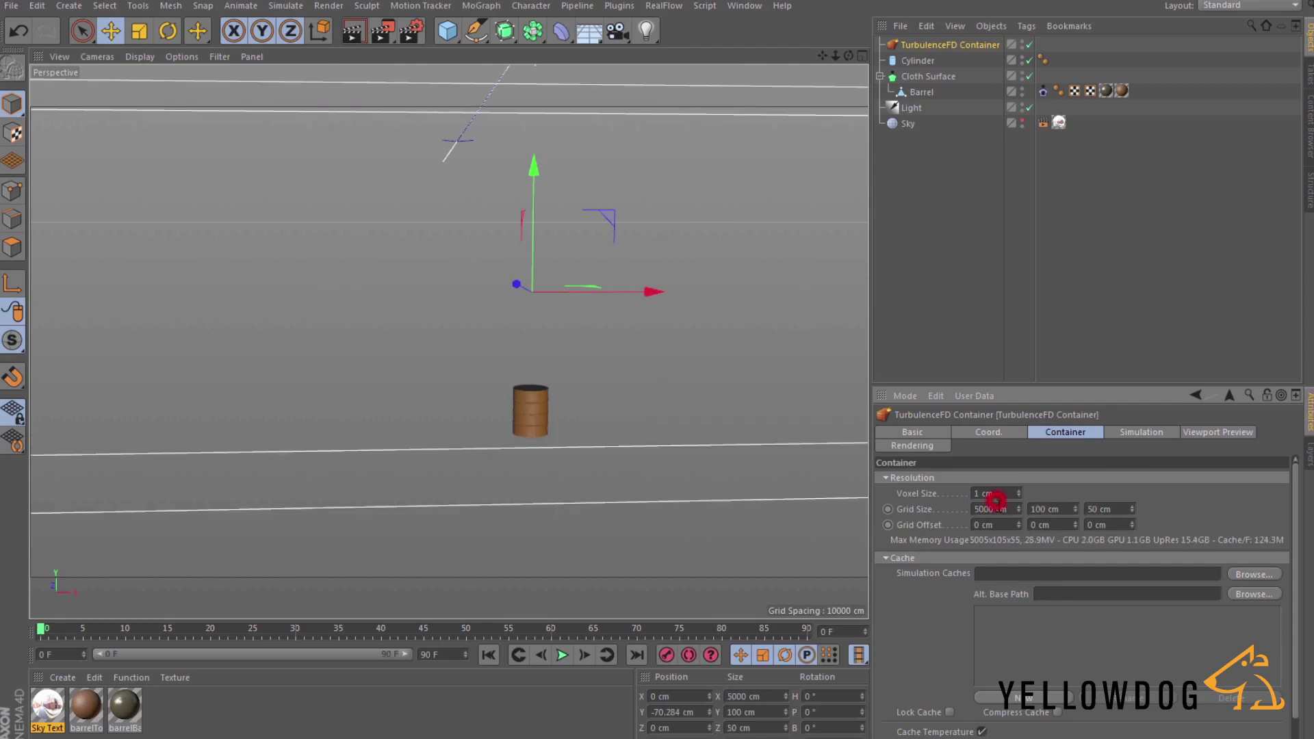
pyautogui.press('Return')
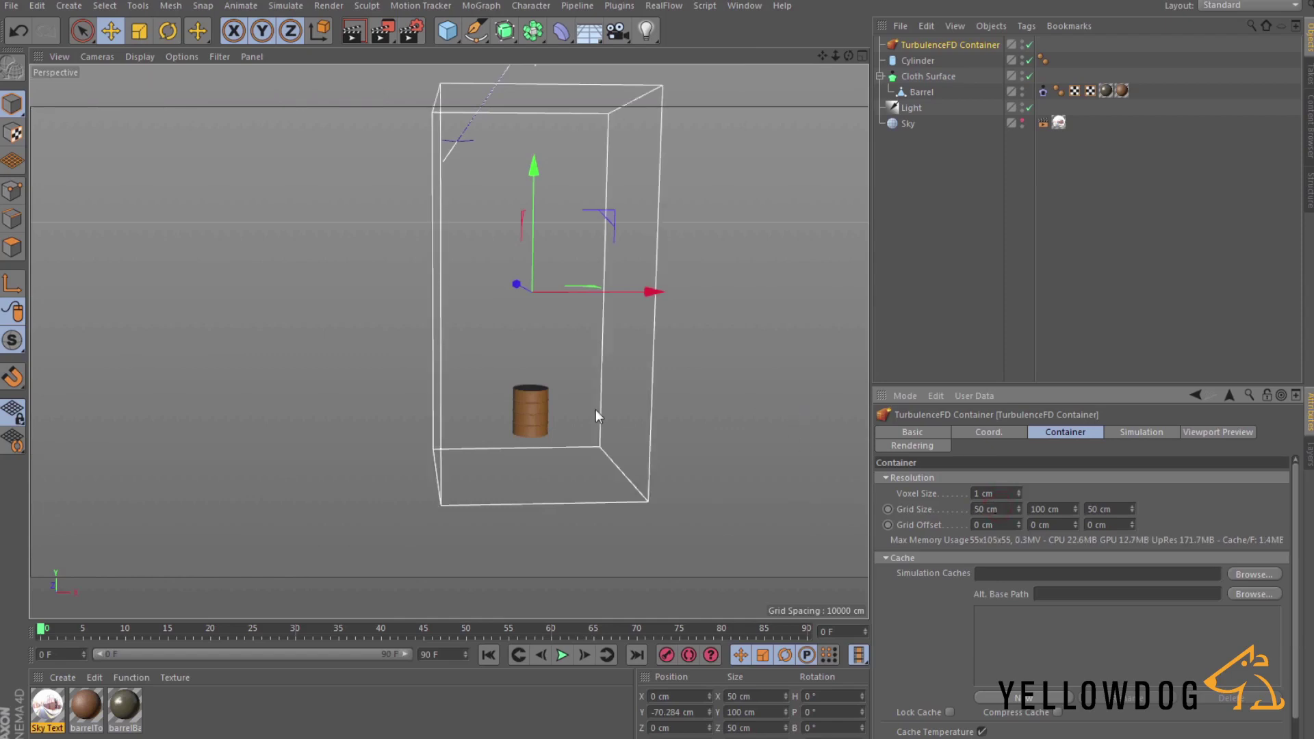
pyautogui.moveTo(532, 263); pyautogui.dragTo(535, 240)
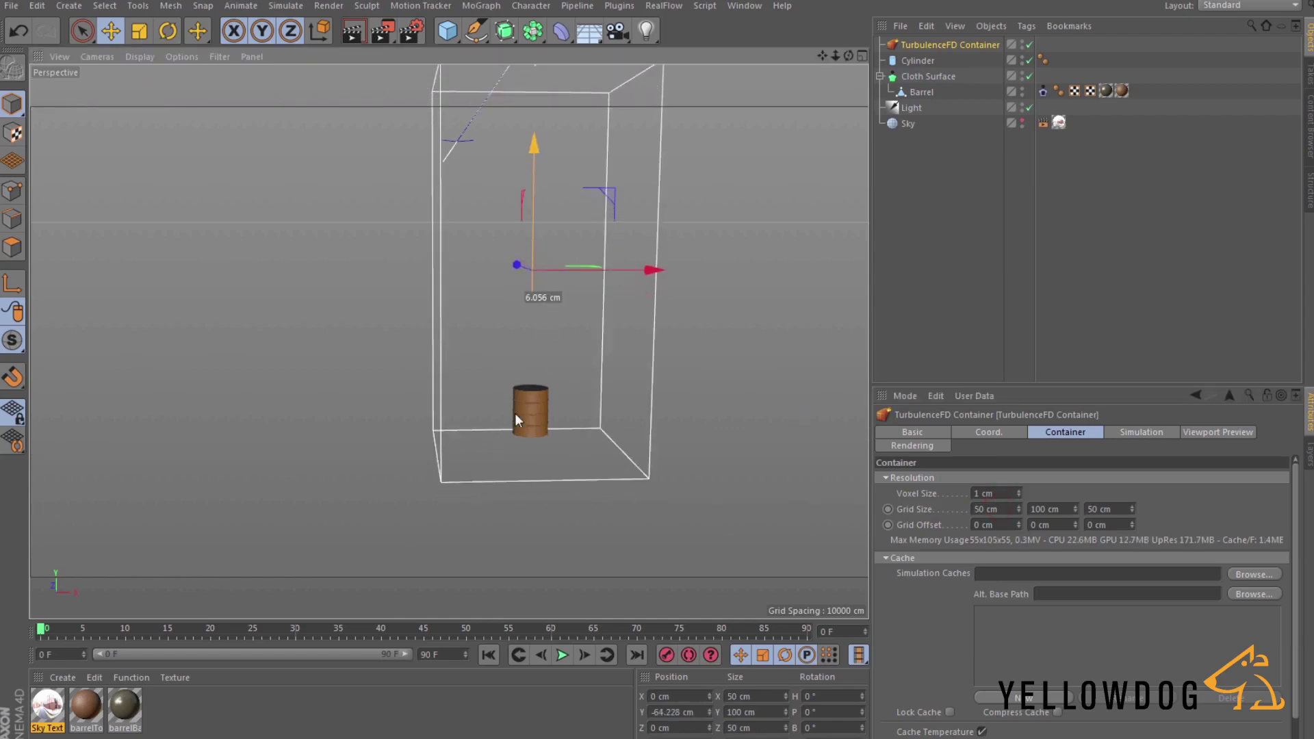
pyautogui.moveTo(572, 405)
pyautogui.keyDown('alt'); pyautogui.mouseDown()
pyautogui.moveTo(500, 452)
pyautogui.moveTo(512, 451)
pyautogui.mouseUp(); pyautogui.keyUp('alt')
# Add a TurbulenceFD Emitter tag to the Cylinder.
pyautogui.click(917, 61)
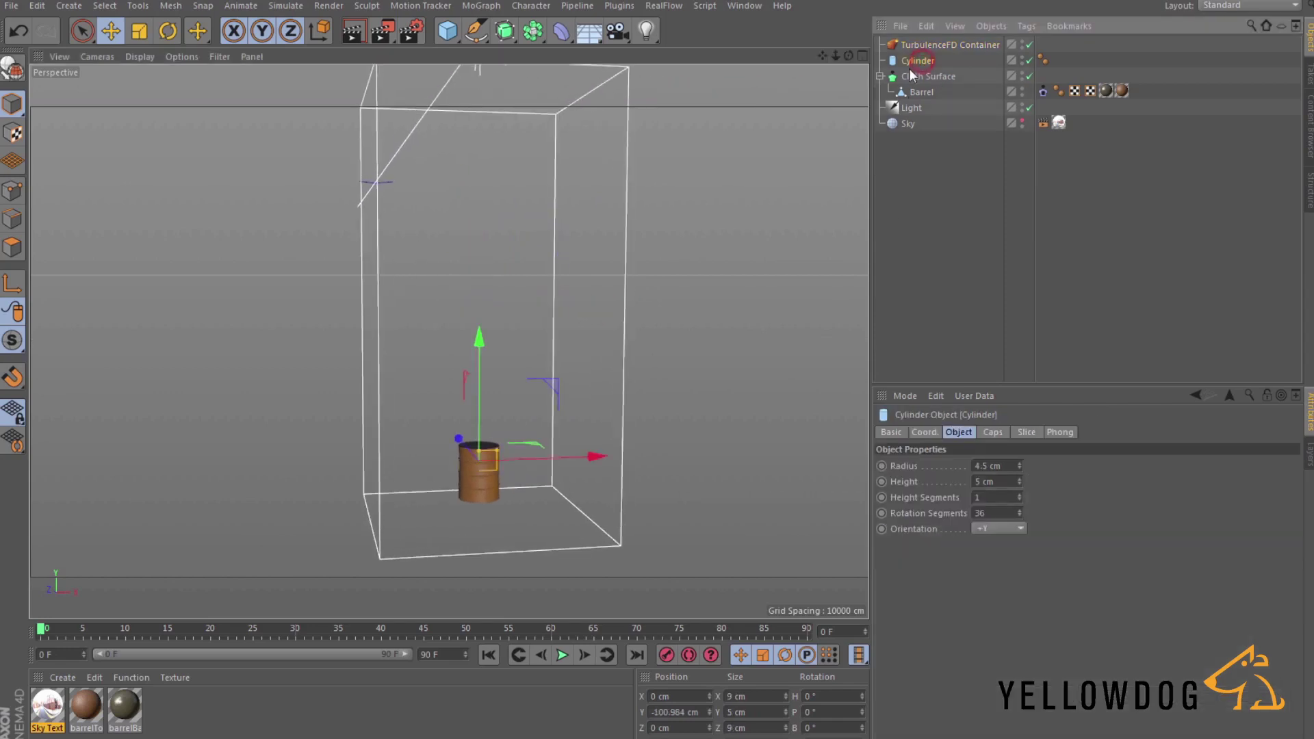
pyautogui.rightClick(910, 65)
pyautogui.moveTo(966, 260)
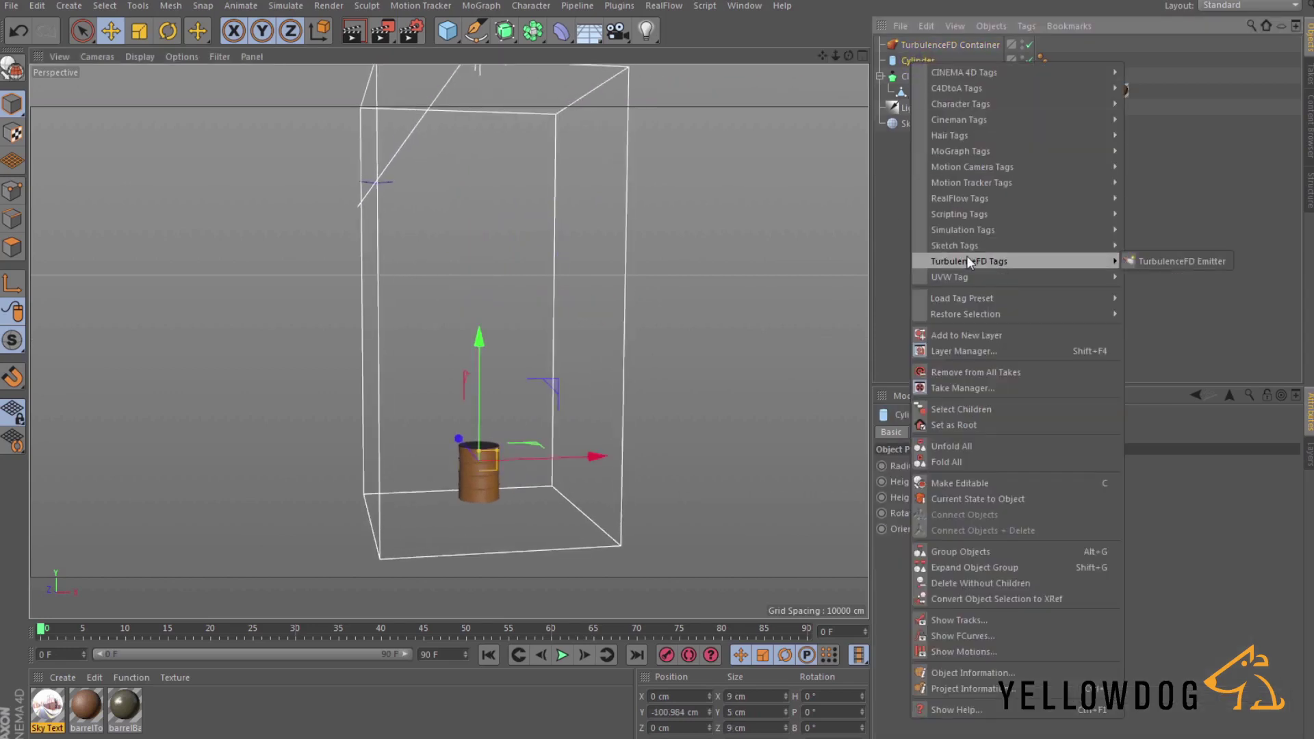
pyautogui.click(1163, 261)
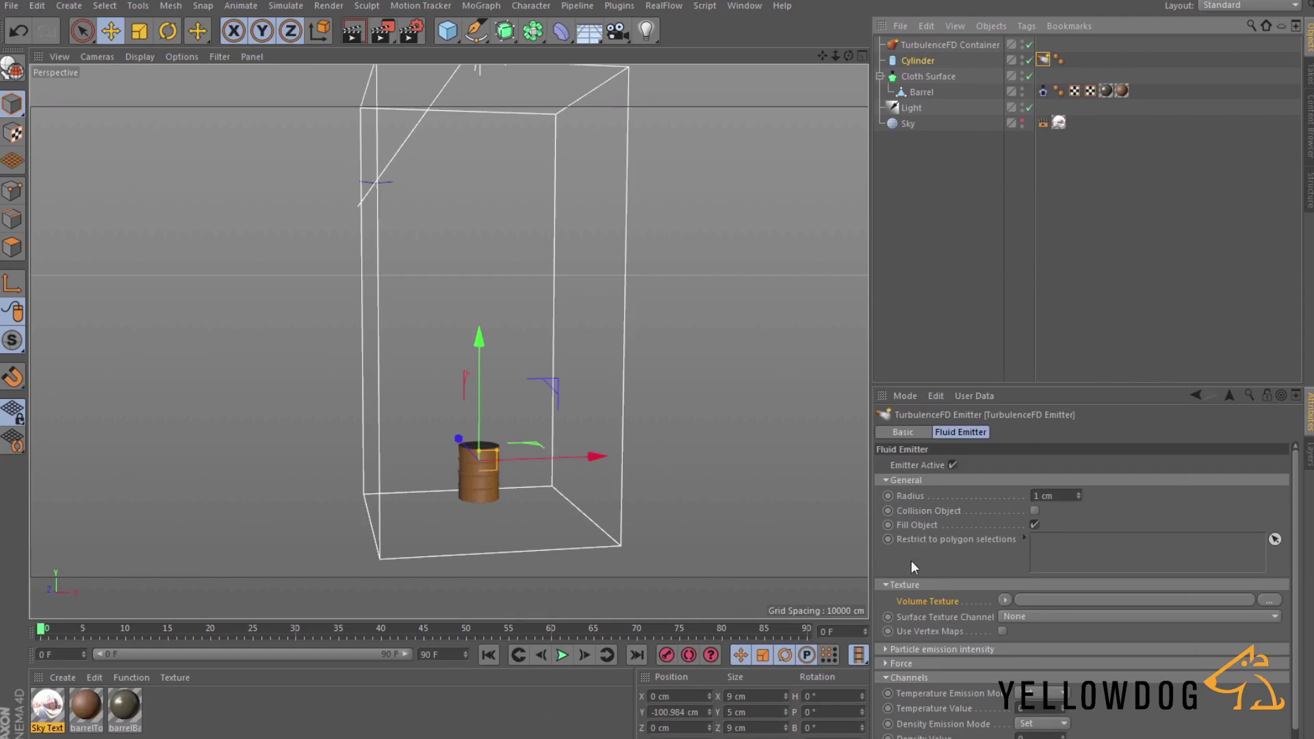
# Open the TurbulenceFD simulation window, run the container's simulation in Interactive mode, and stop it.
pyautogui.scroll(-2, 1161, 714)
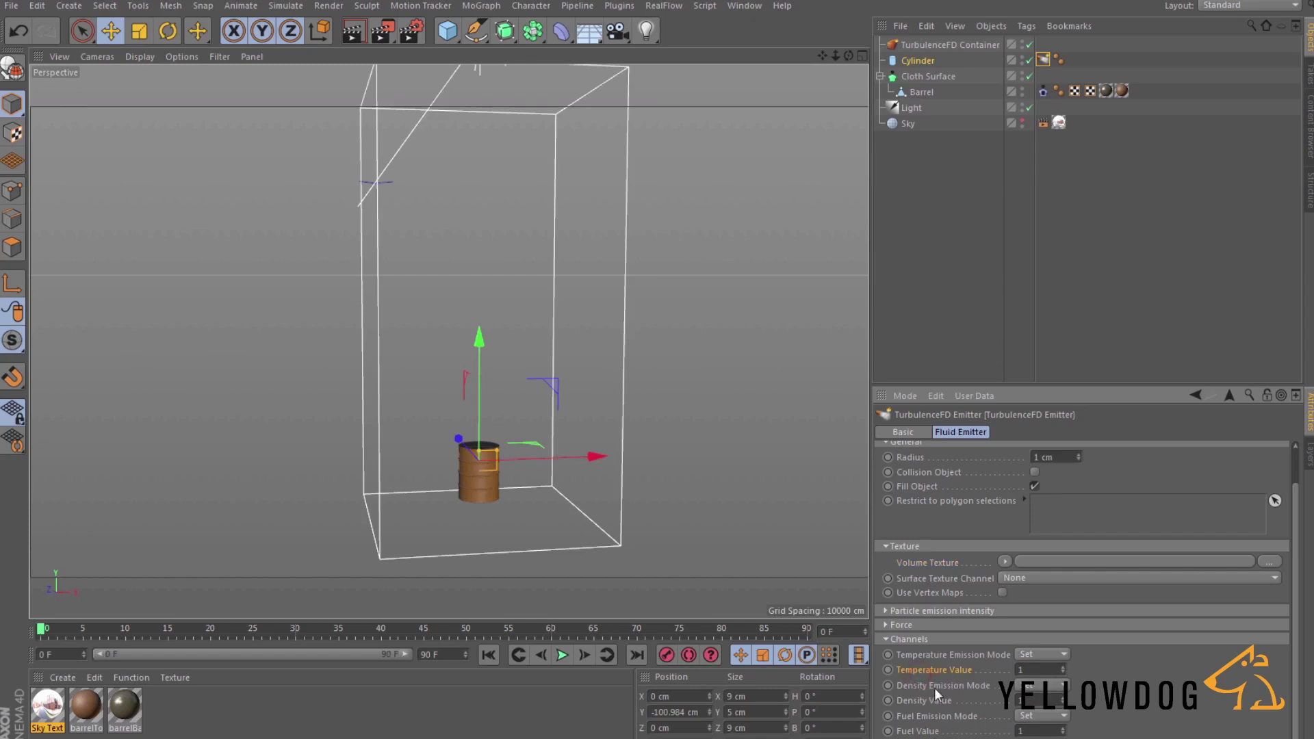
pyautogui.click(904, 729)
pyautogui.click(619, 8)
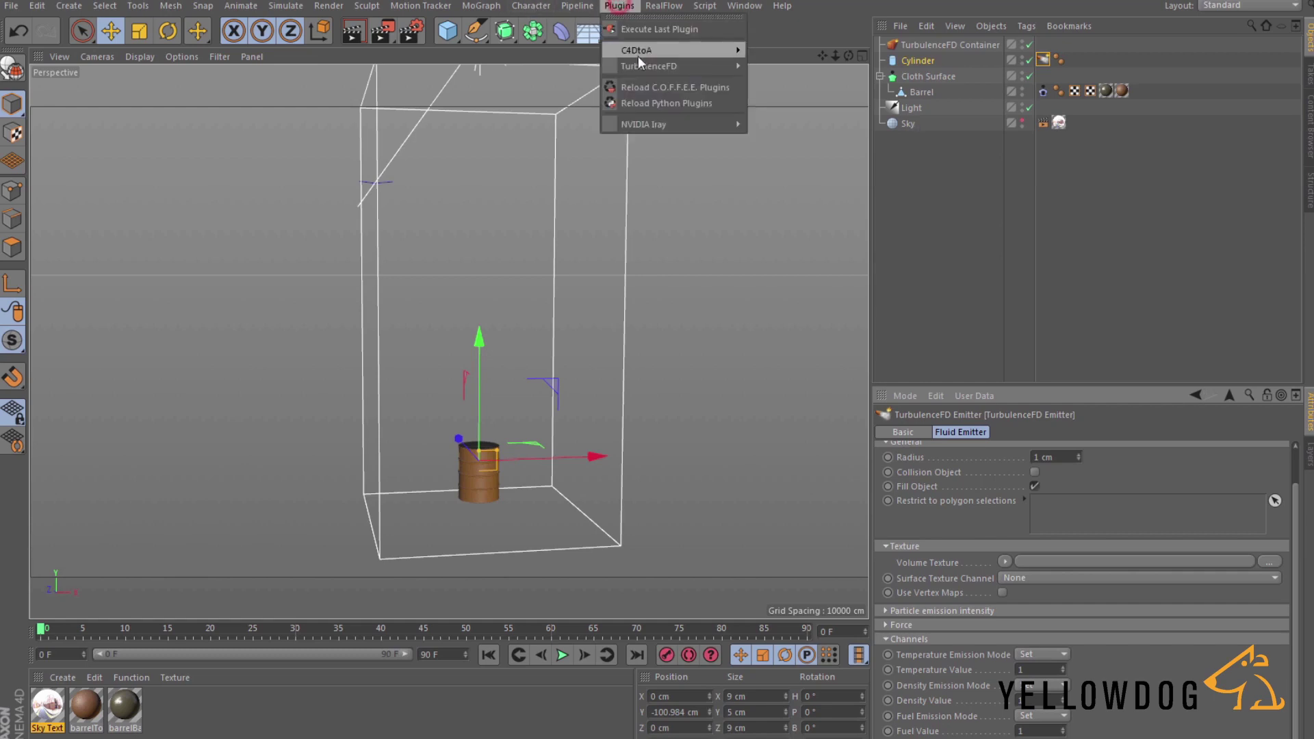
pyautogui.moveTo(637, 58)
pyautogui.click(802, 84)
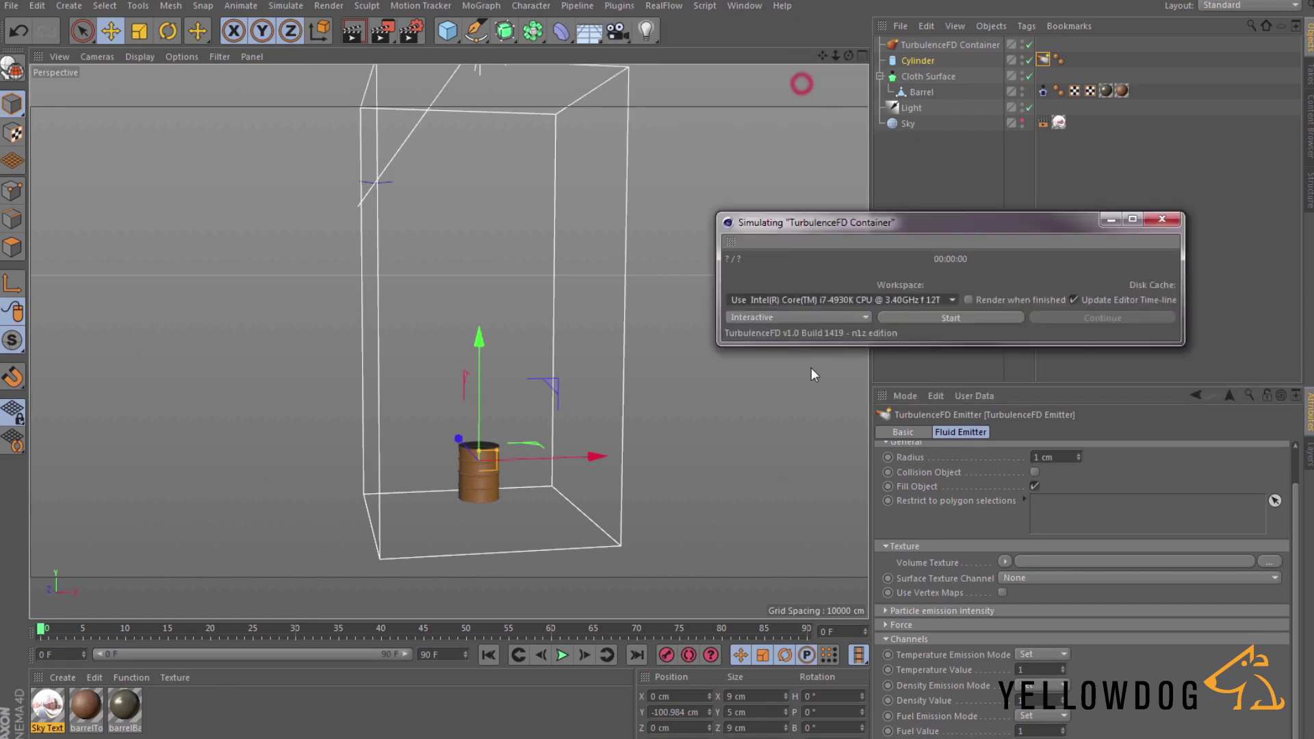
pyautogui.click(791, 316)
pyautogui.click(764, 343)
pyautogui.click(934, 318)
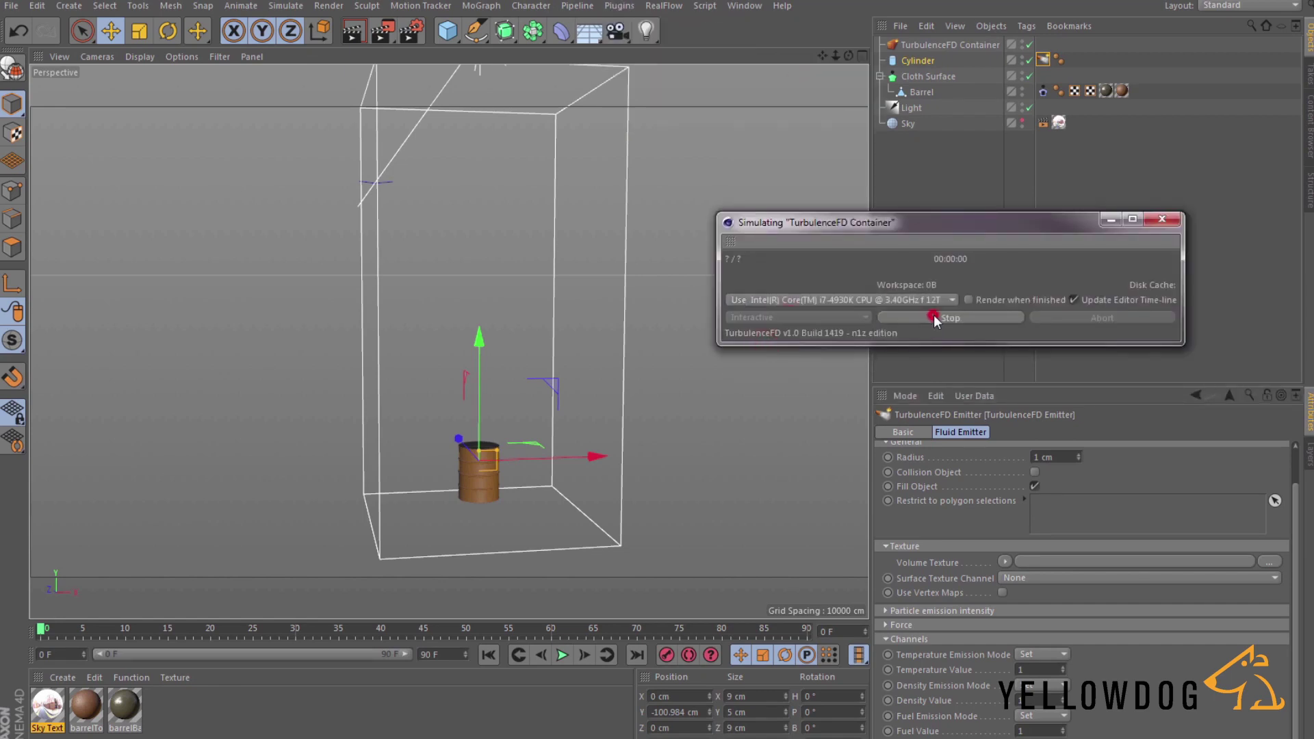
pyautogui.moveTo(837, 225); pyautogui.dragTo(808, 173)
pyautogui.click(925, 267)
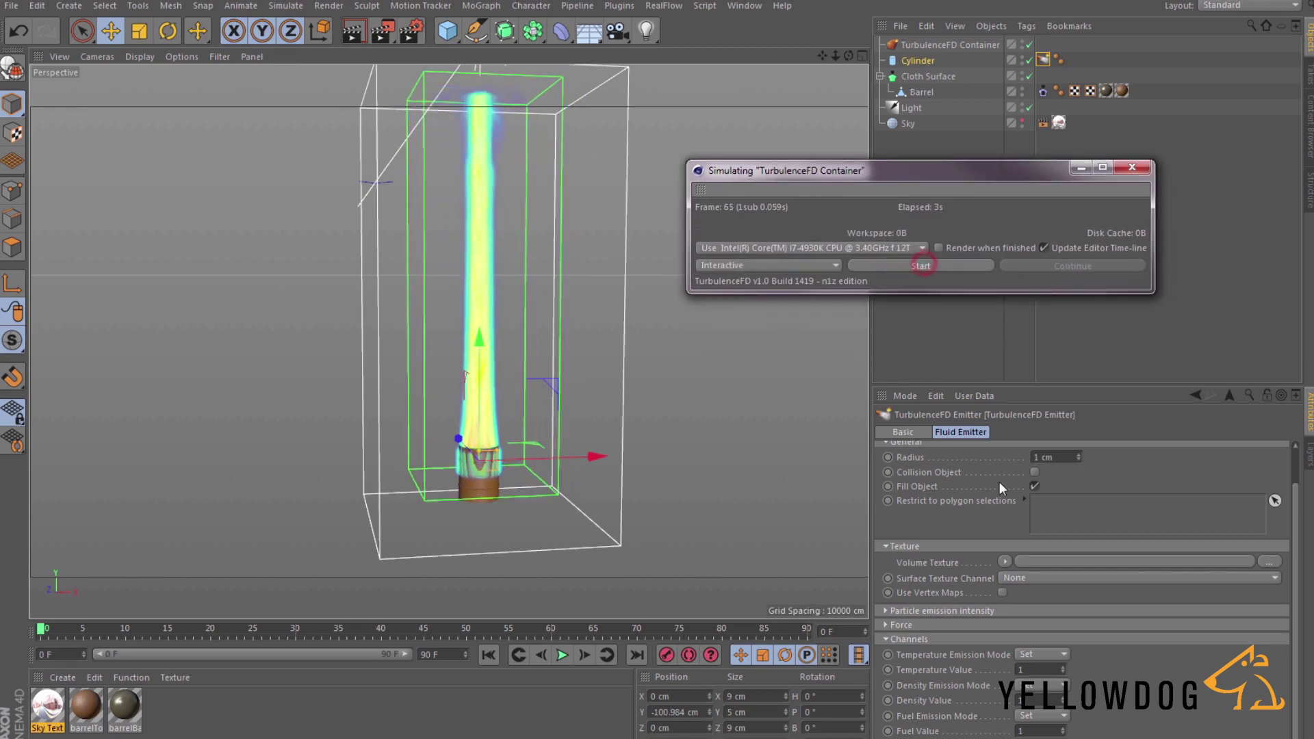
# Set the container's viewport preview to the Temperature channel with the Fire Shader, and restart the simulation.
pyautogui.click(947, 46)
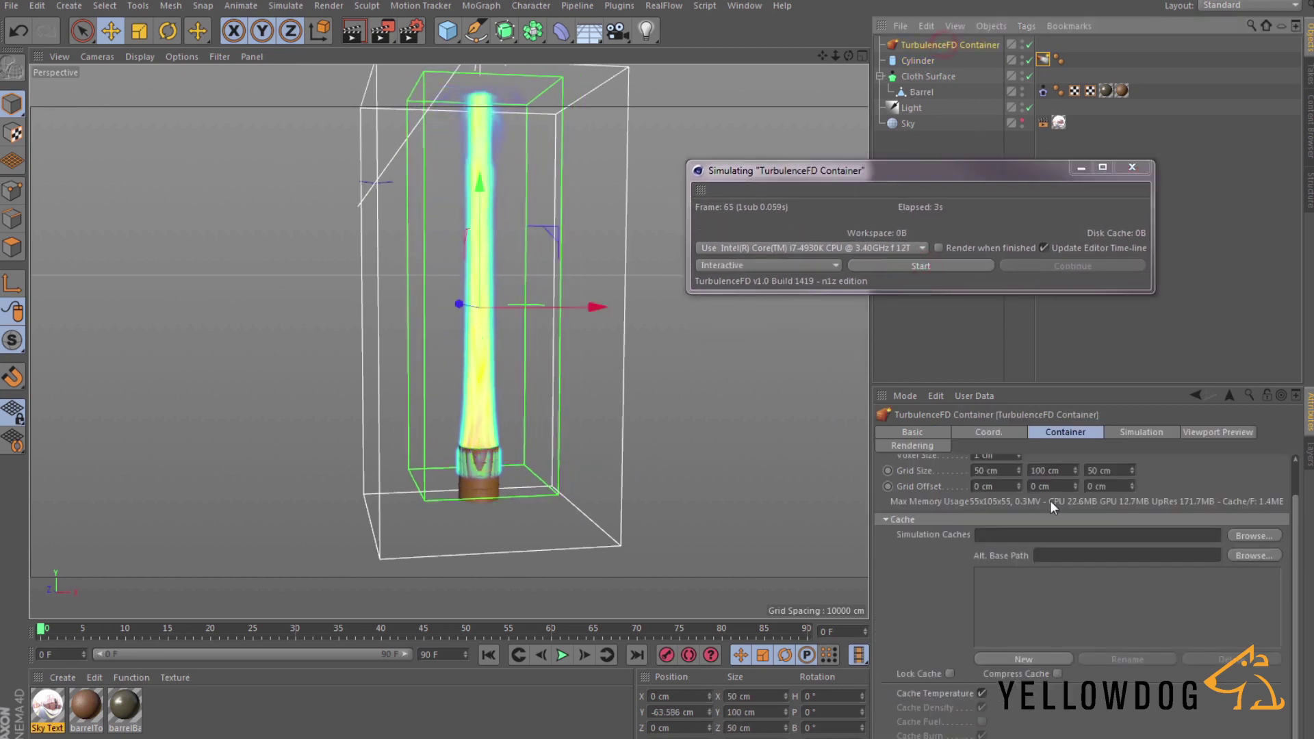
pyautogui.click(1217, 431)
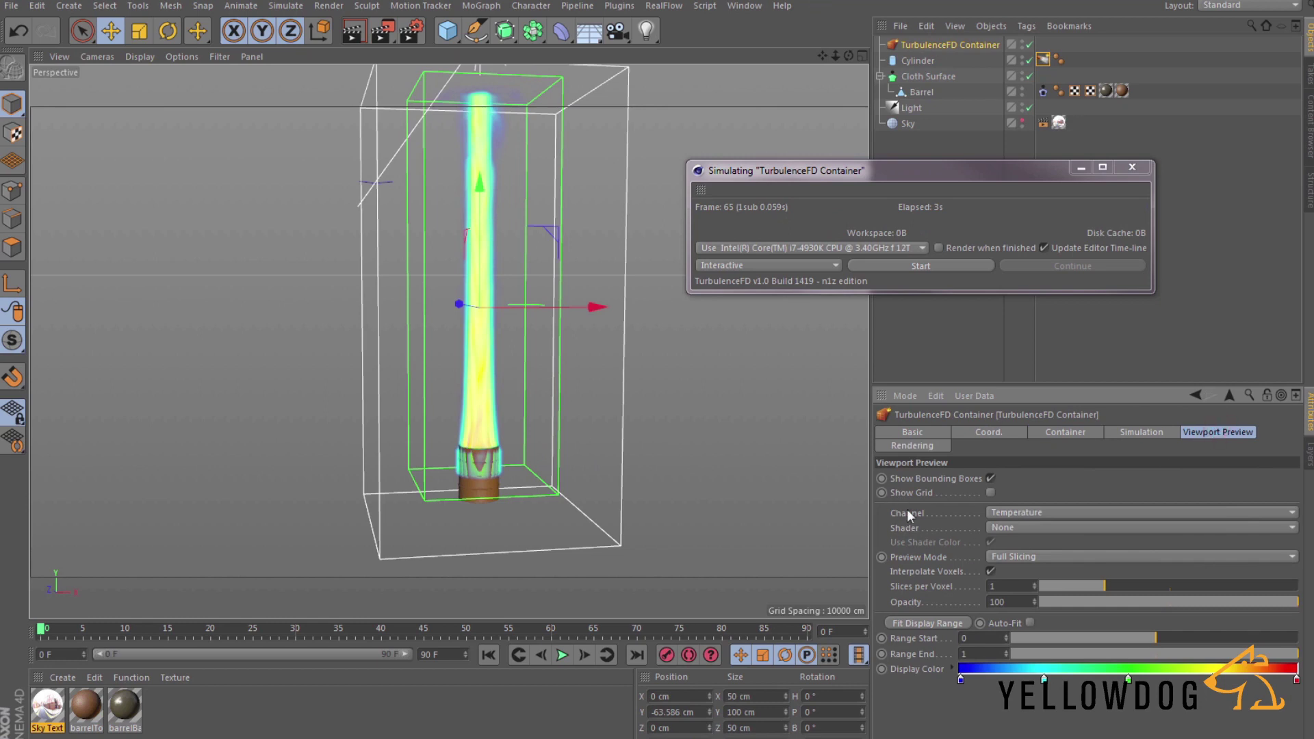
pyautogui.click(1022, 512)
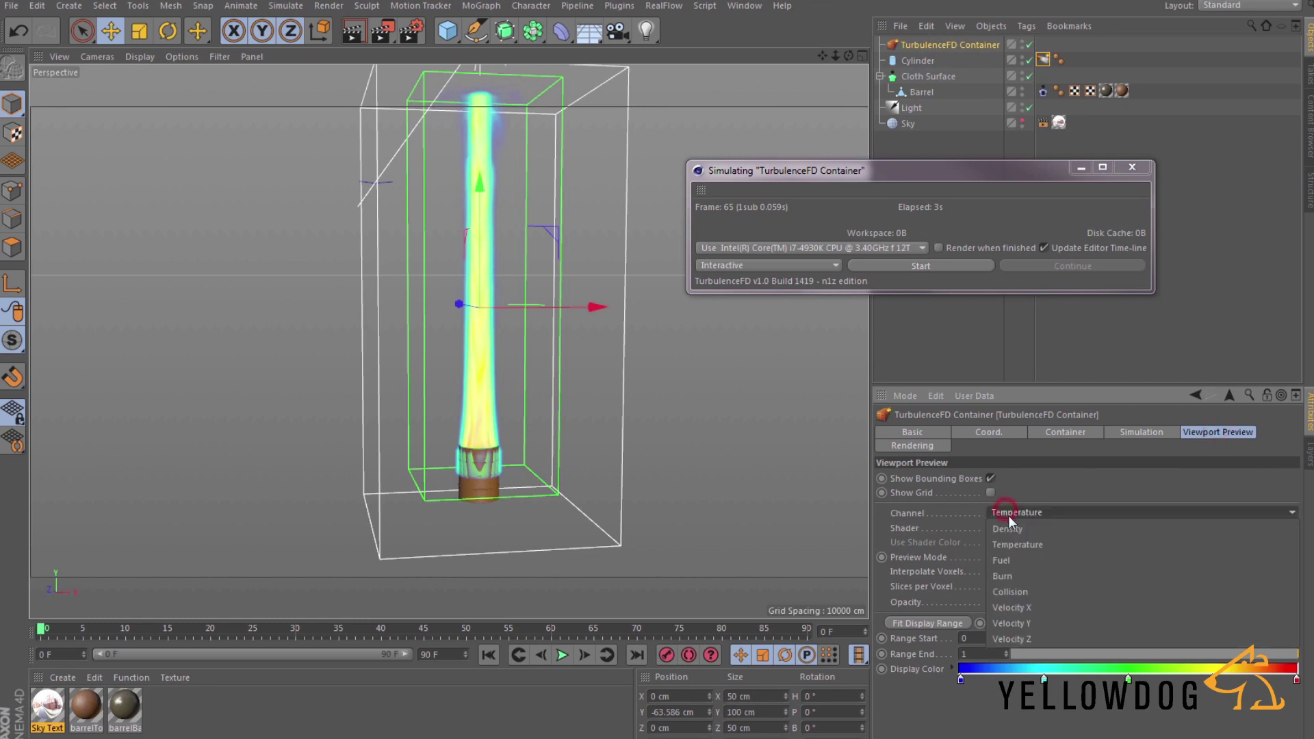
pyautogui.click(1021, 542)
pyautogui.click(1013, 526)
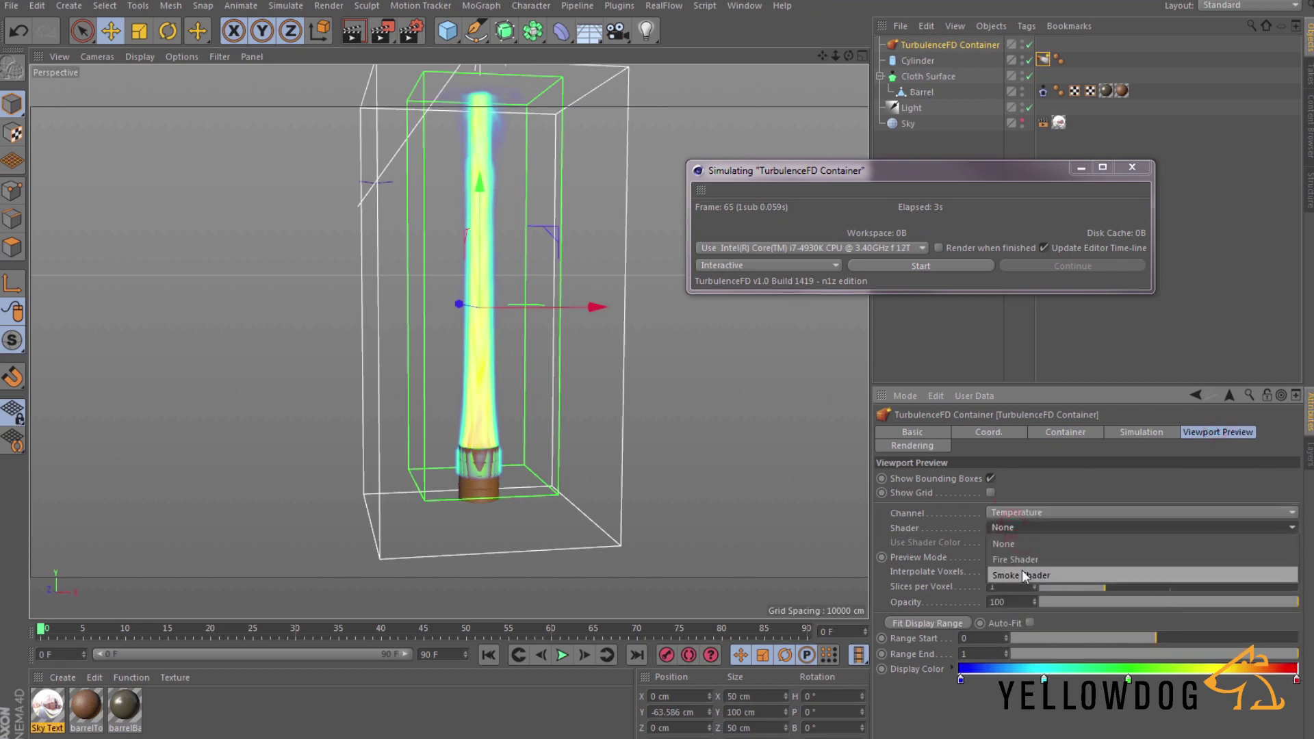
pyautogui.click(1019, 559)
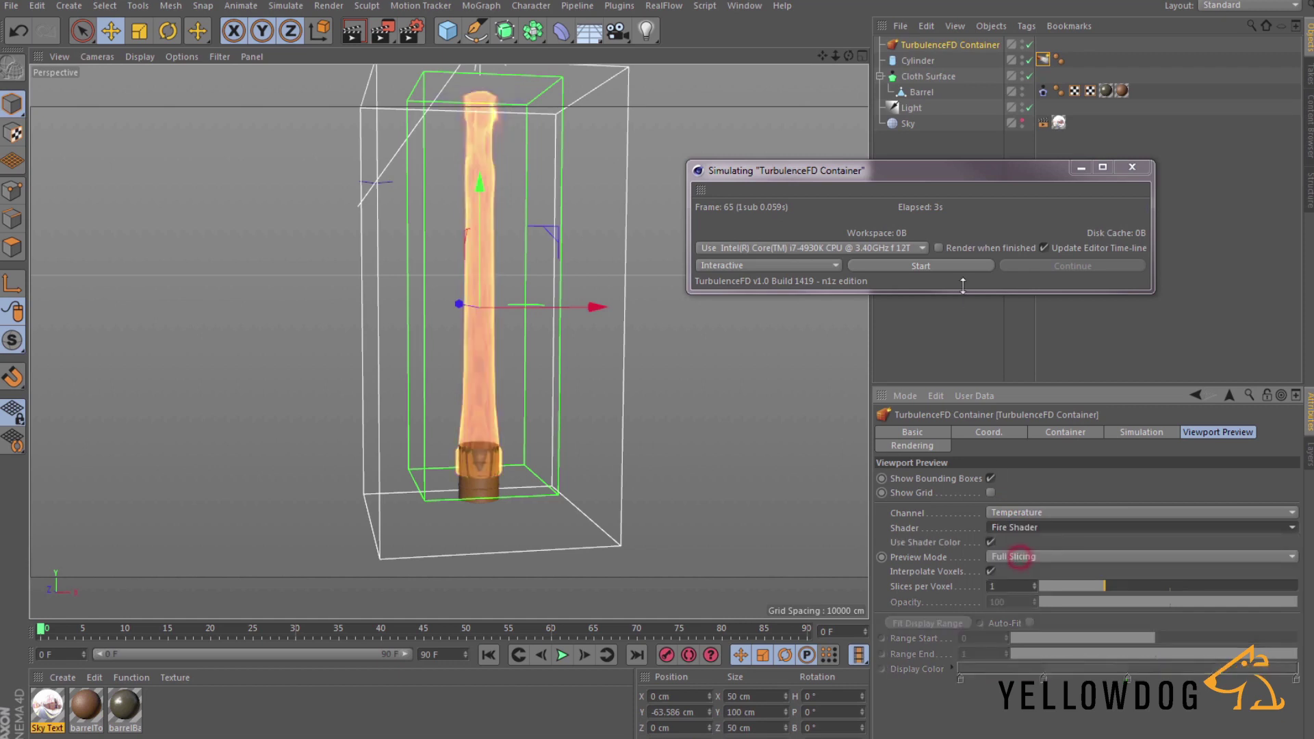
pyautogui.click(897, 267)
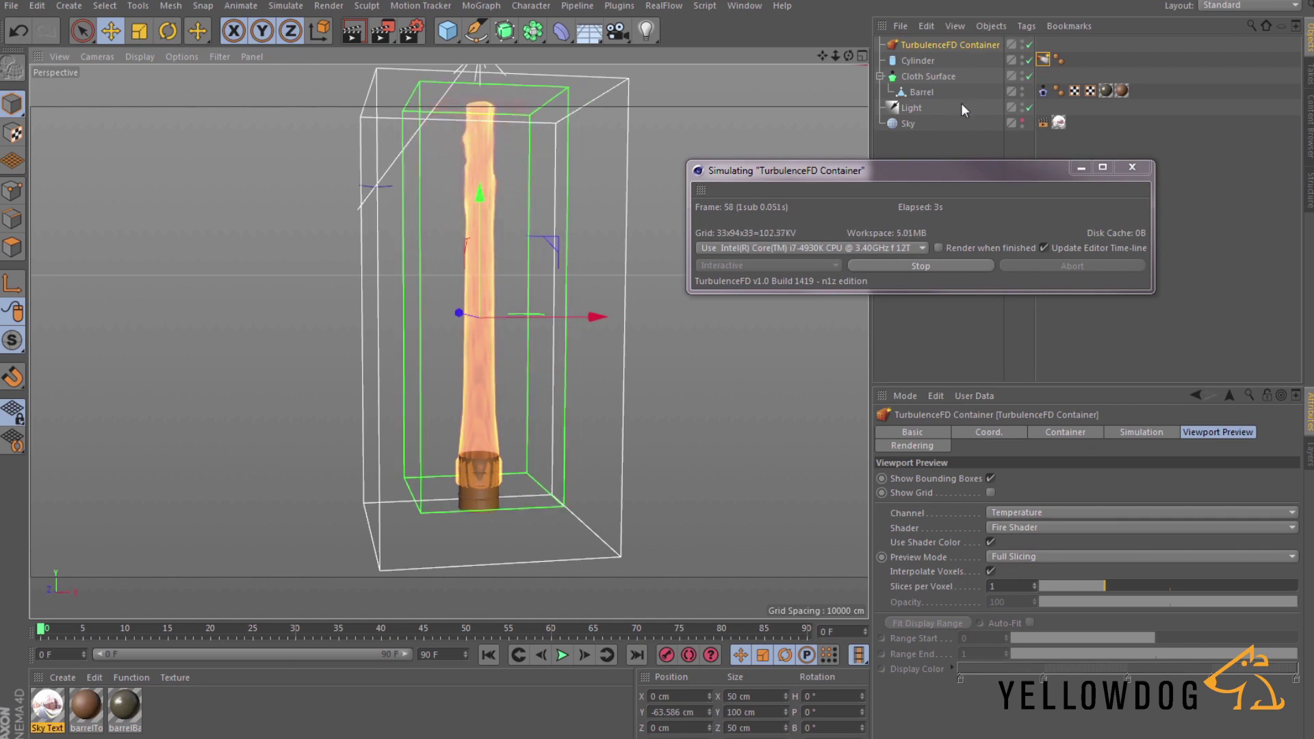
# Set the Temperature Value of the Cylinder's TurbulenceFD Emitter to 0.5.
pyautogui.click(1043, 60)
pyautogui.scroll(-2, 1026, 616)
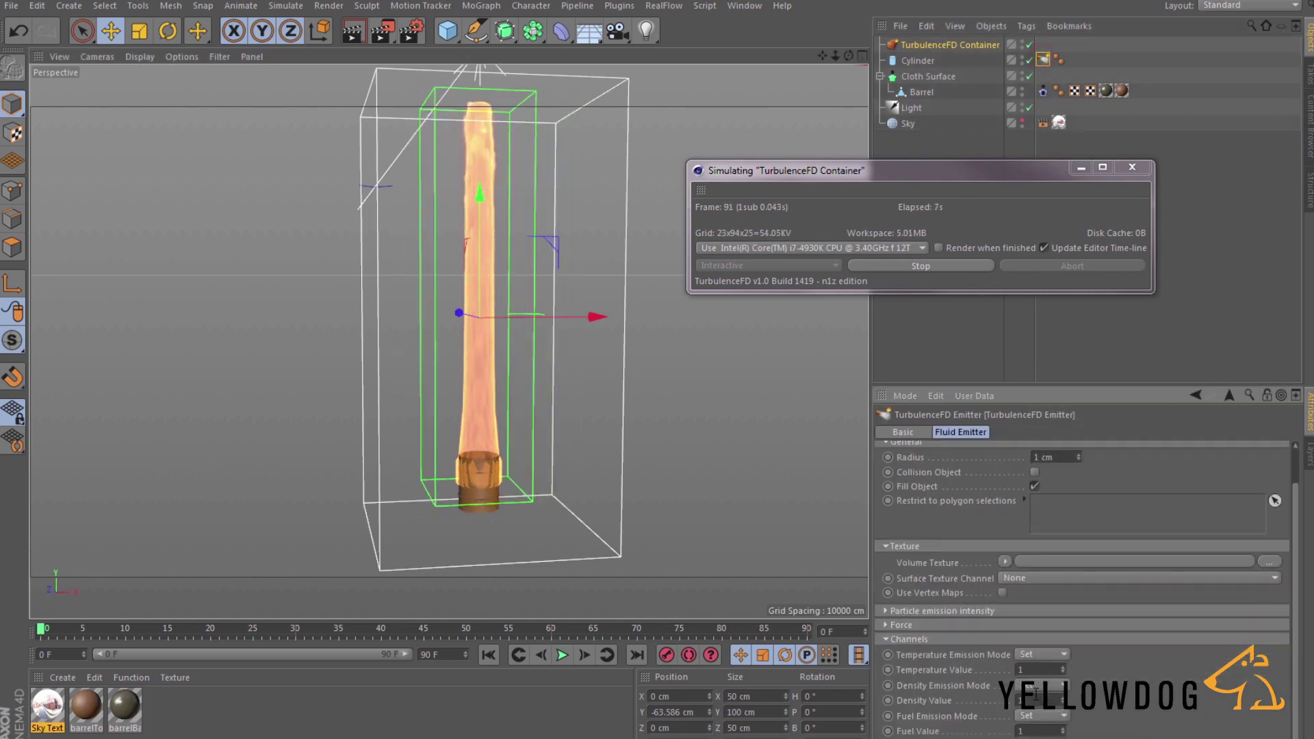
pyautogui.doubleClick(1040, 669)
pyautogui.write('0.5')
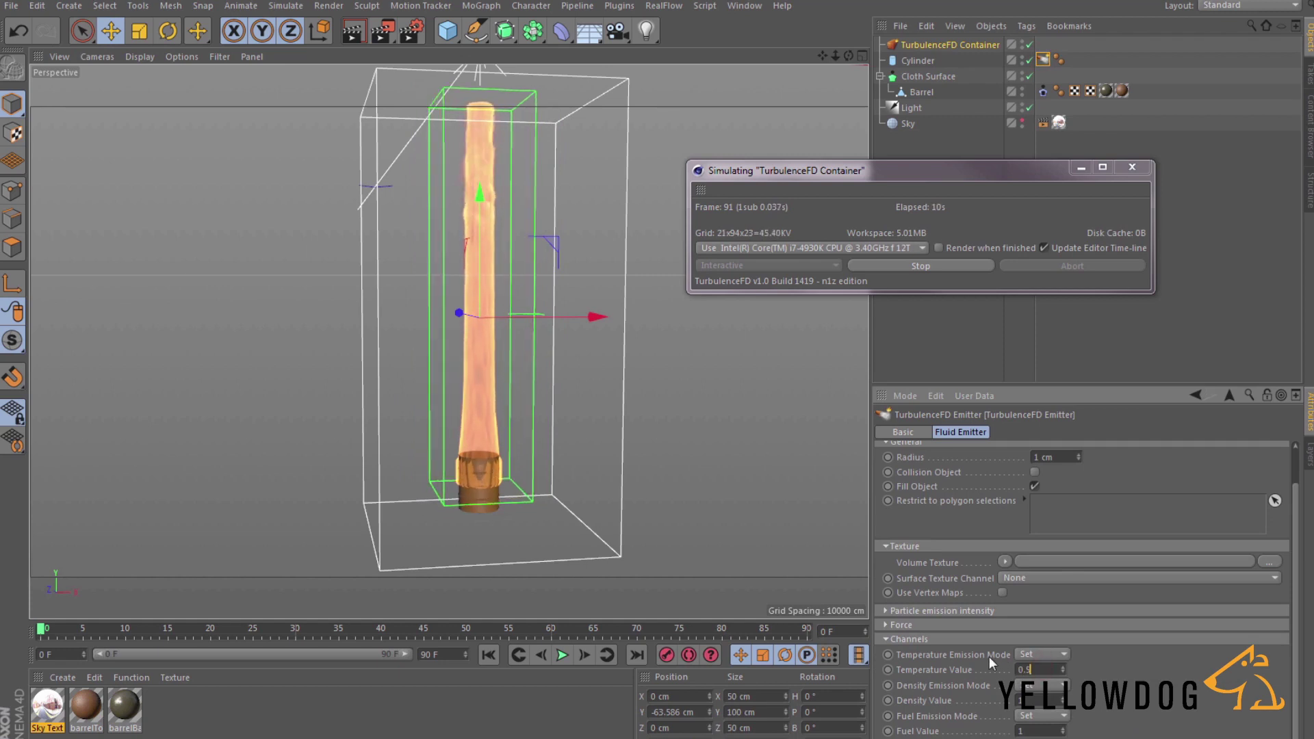
pyautogui.press('Return')
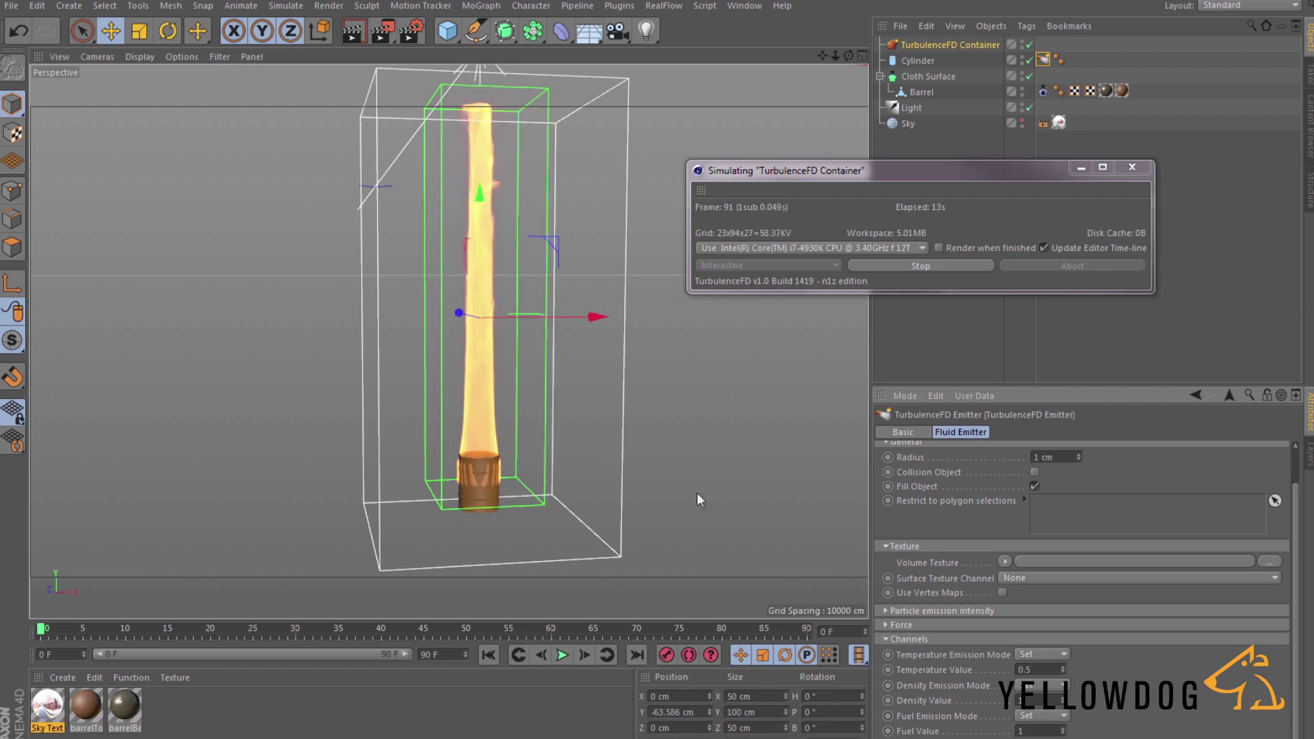
# Try a Temperature Value of 0.1 on the emitter, and undo the change.
pyautogui.doubleClick(1037, 670)
pyautogui.write('0.1')
pyautogui.press('Return')
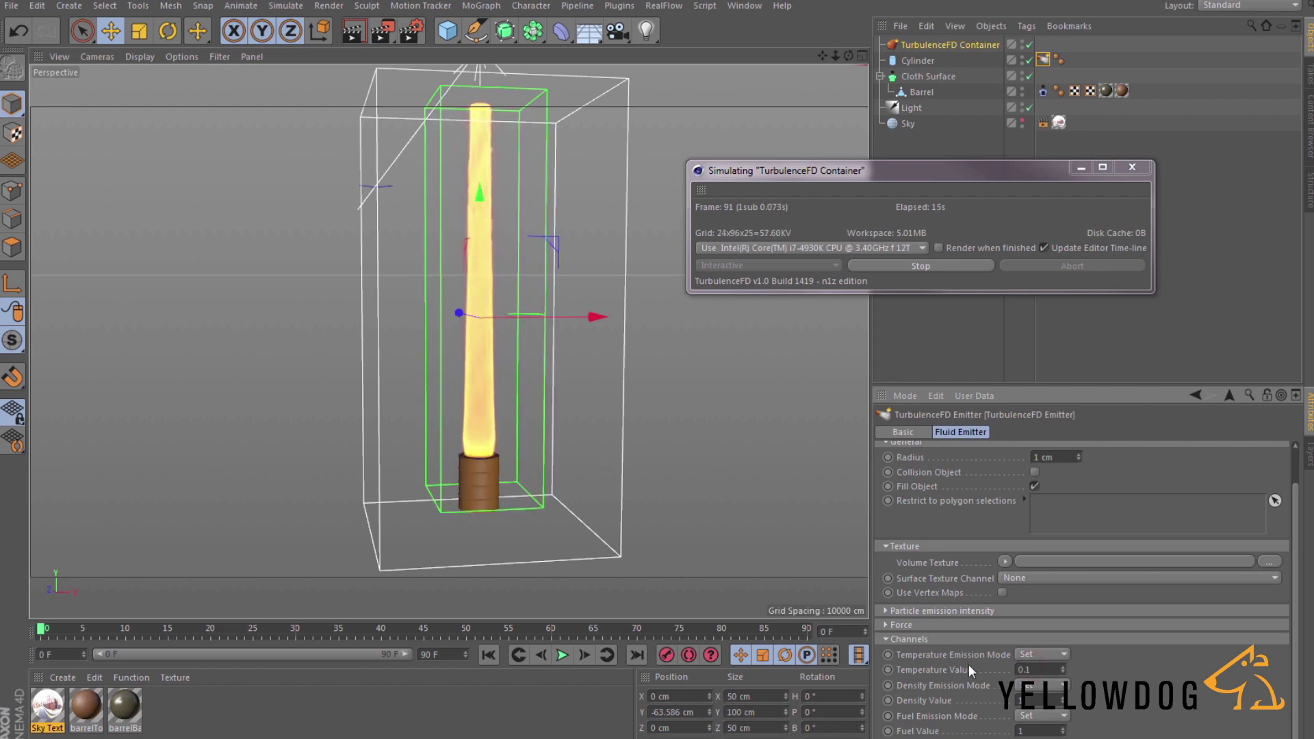
pyautogui.hotkey('ctrl', 'z')
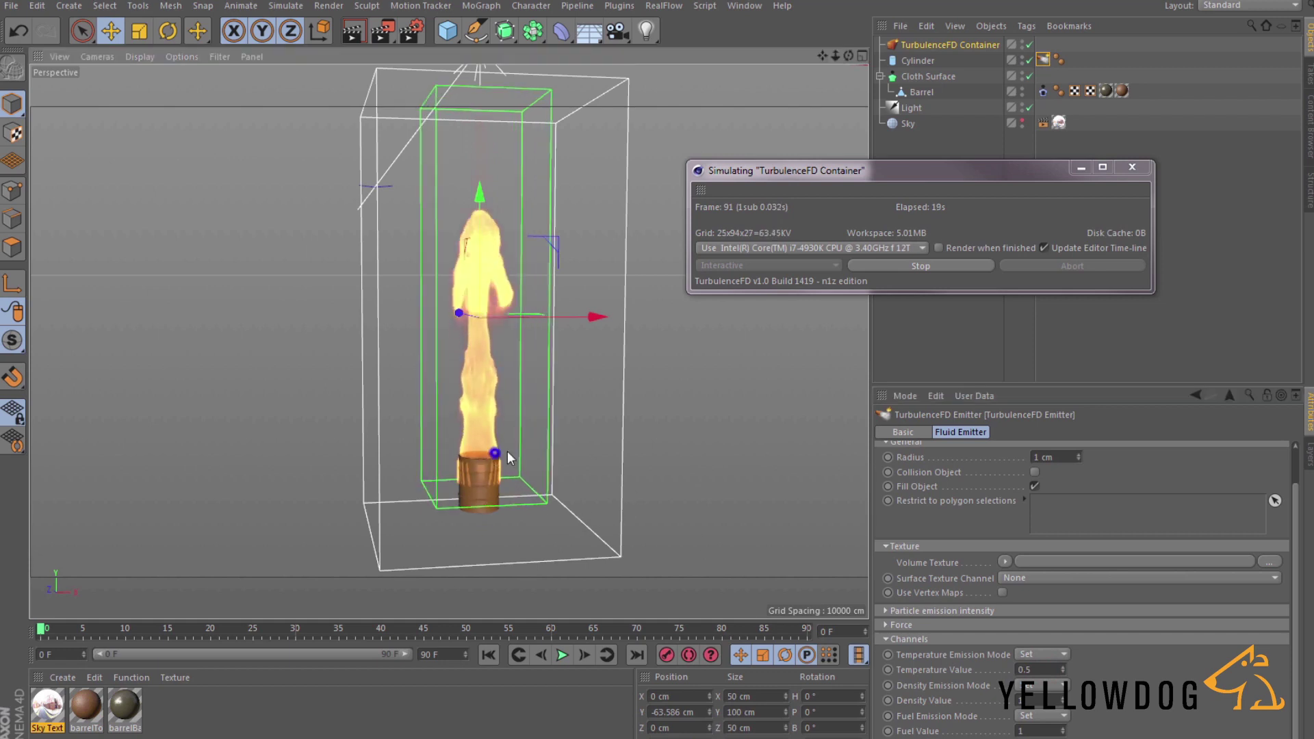
# Set the Vorticity in the TurbulenceFD Container's simulation settings to 10.
pyautogui.scroll(3, 510, 448)
pyautogui.keyDown('alt'); pyautogui.moveTo(515, 448); pyautogui.dragTo(541, 471); pyautogui.keyUp('alt')
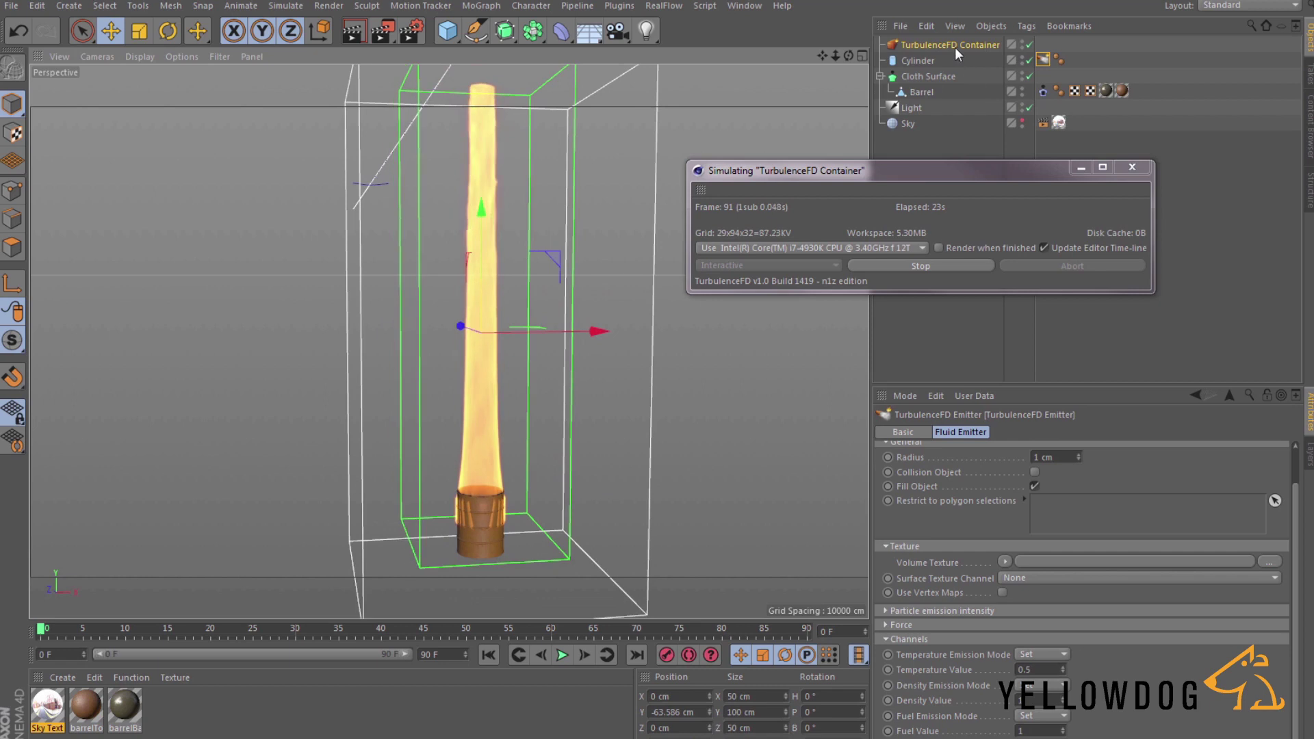
pyautogui.click(955, 46)
pyautogui.click(1144, 431)
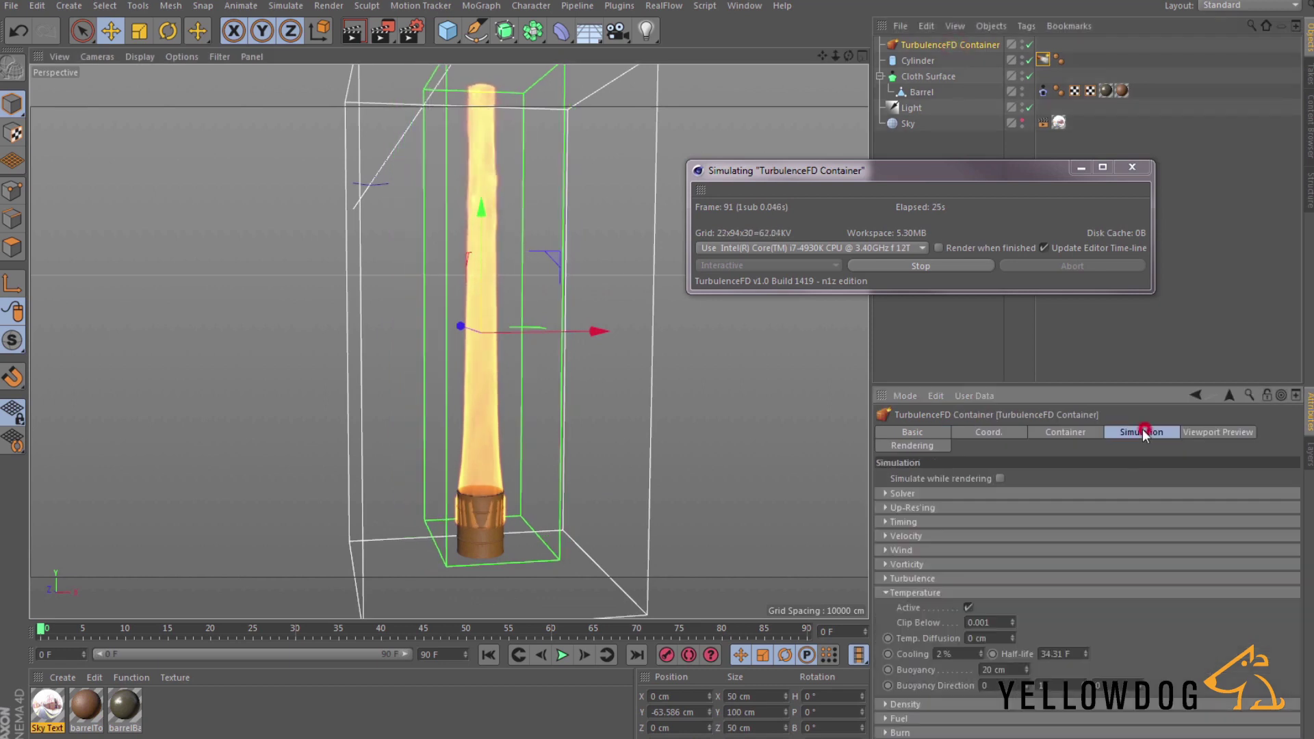
pyautogui.click(904, 592)
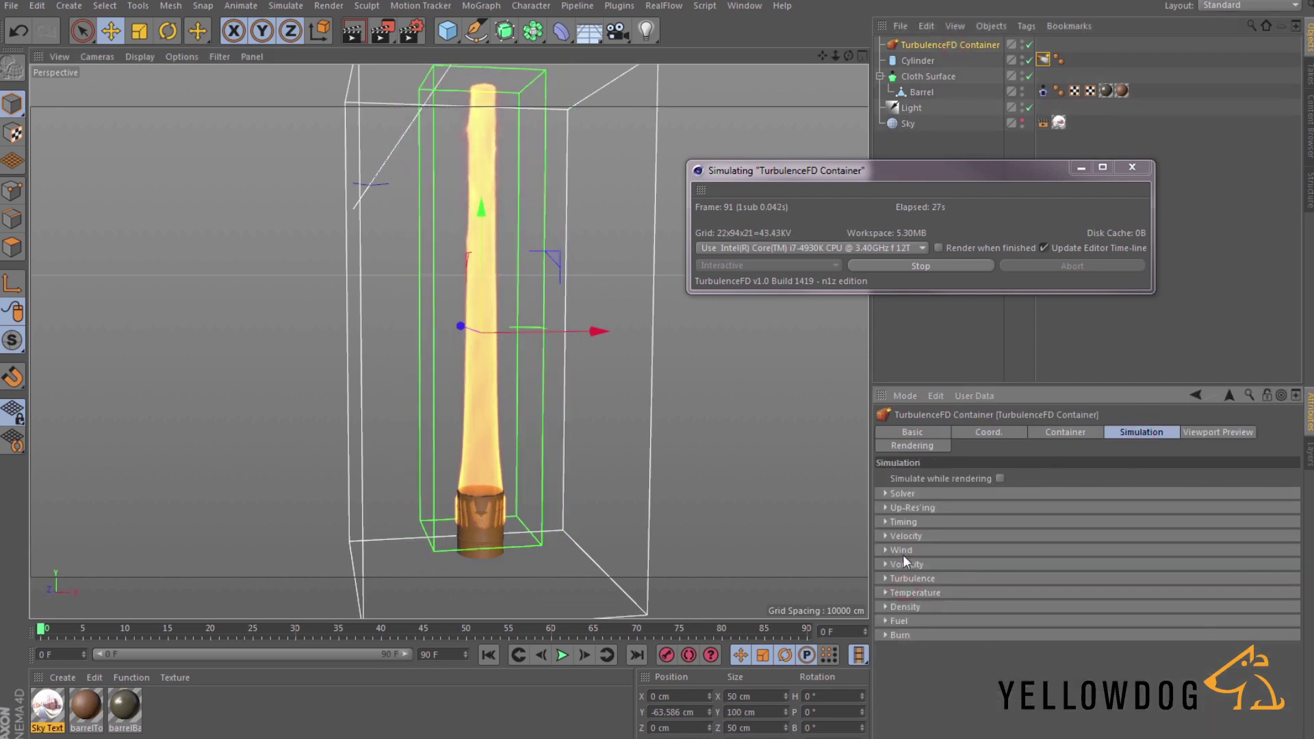
pyautogui.click(906, 565)
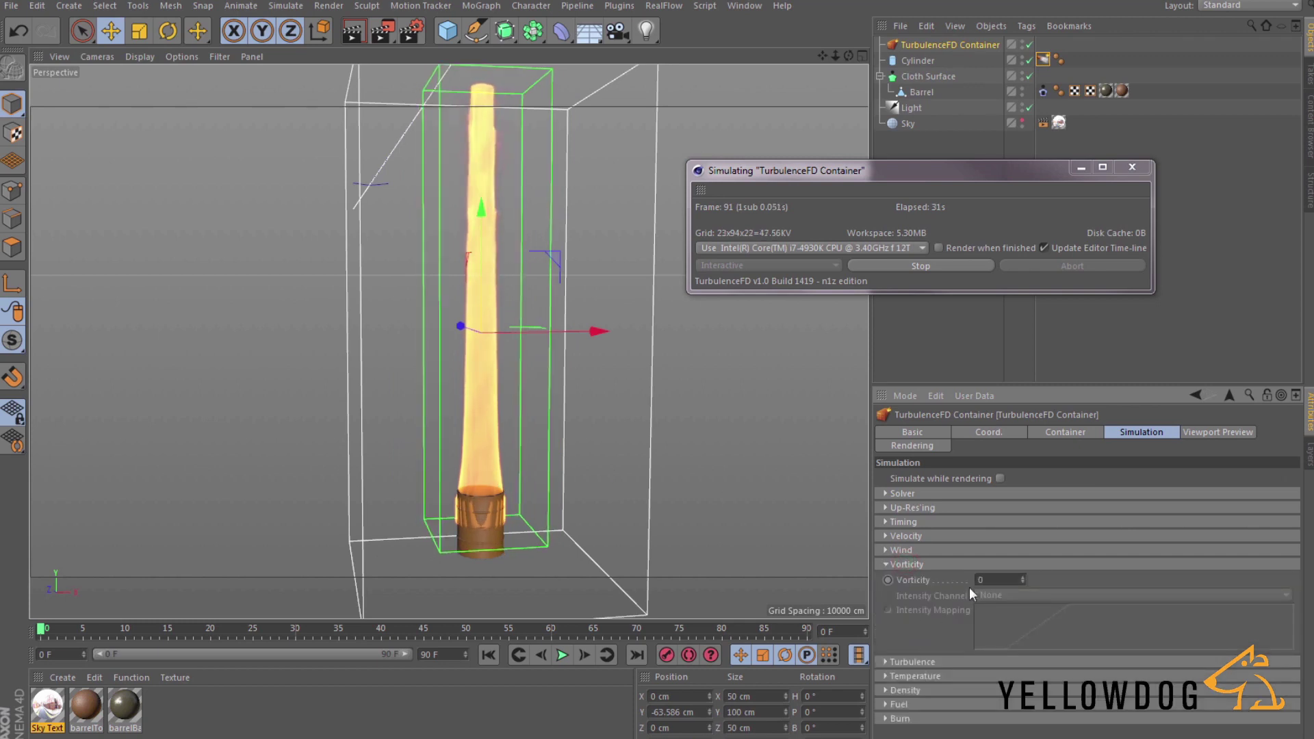
pyautogui.write('10')
pyautogui.press('Return')
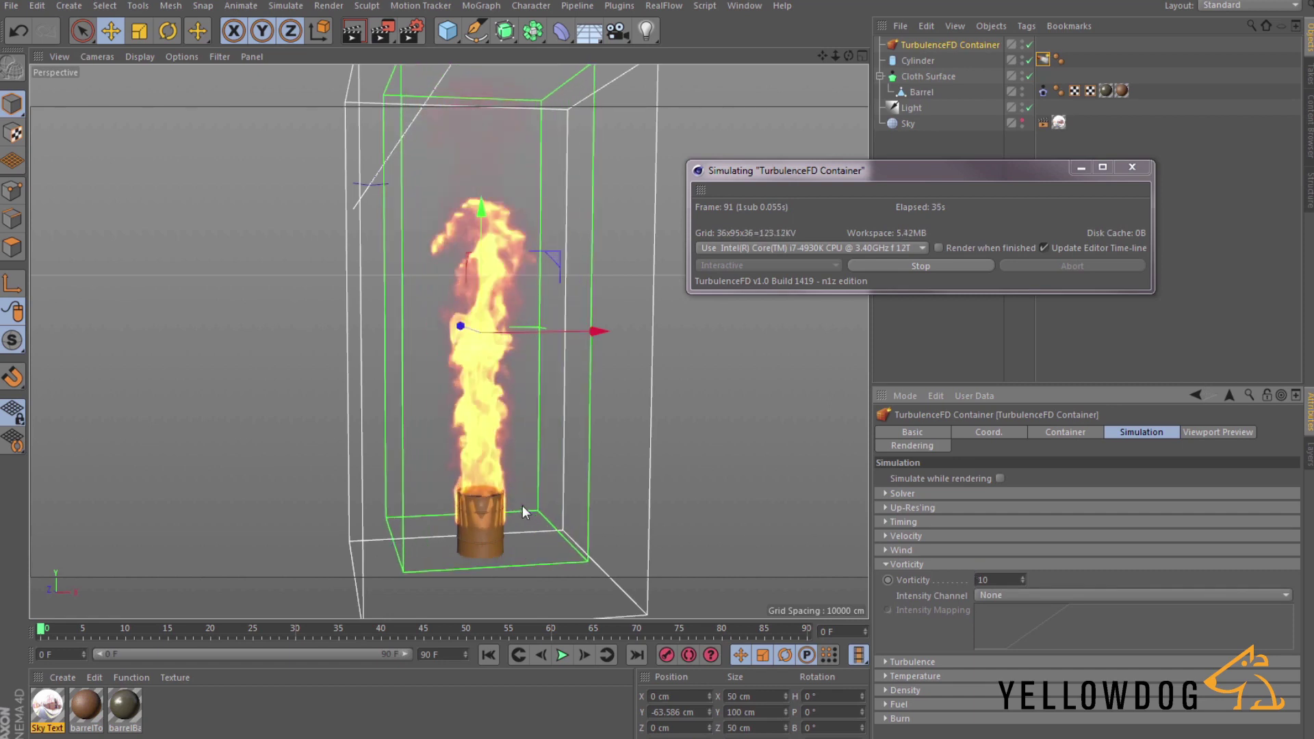
# Test the container's Vorticity at 5 and settle on 8.
pyautogui.click(989, 580)
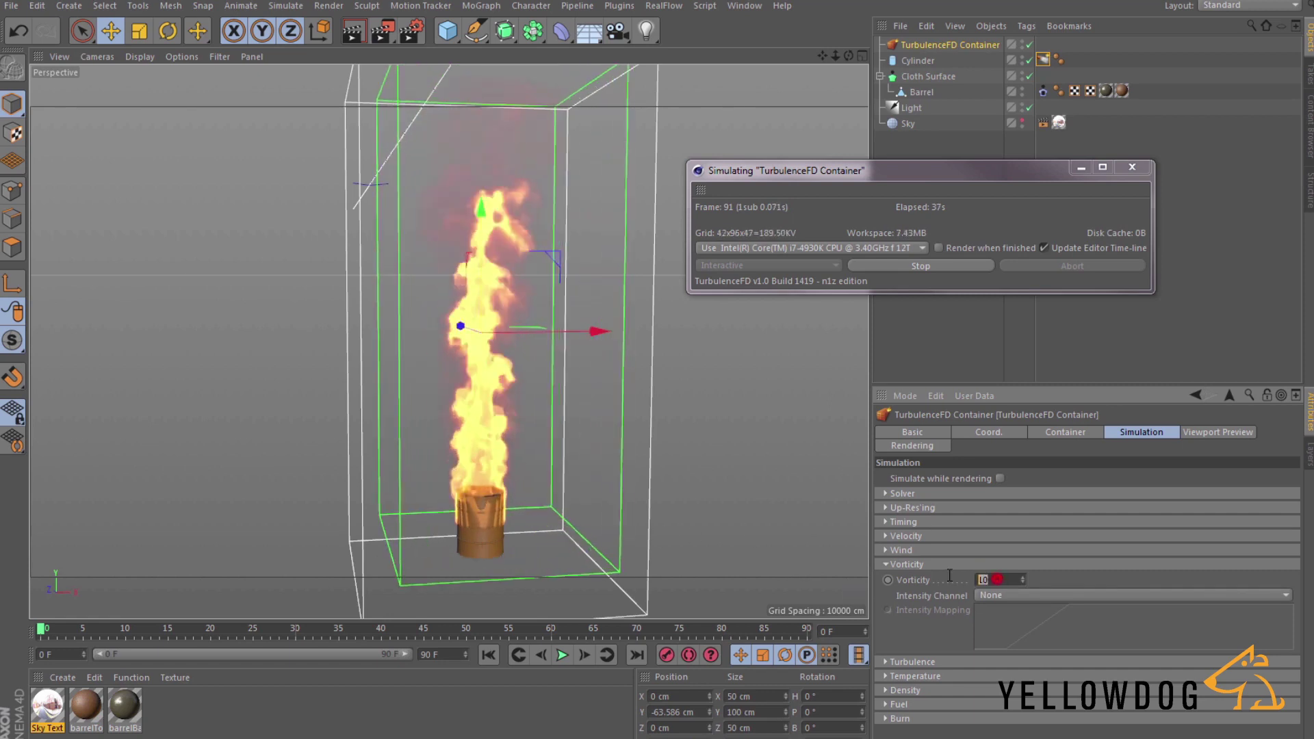
pyautogui.write('5')
pyautogui.press('Return')
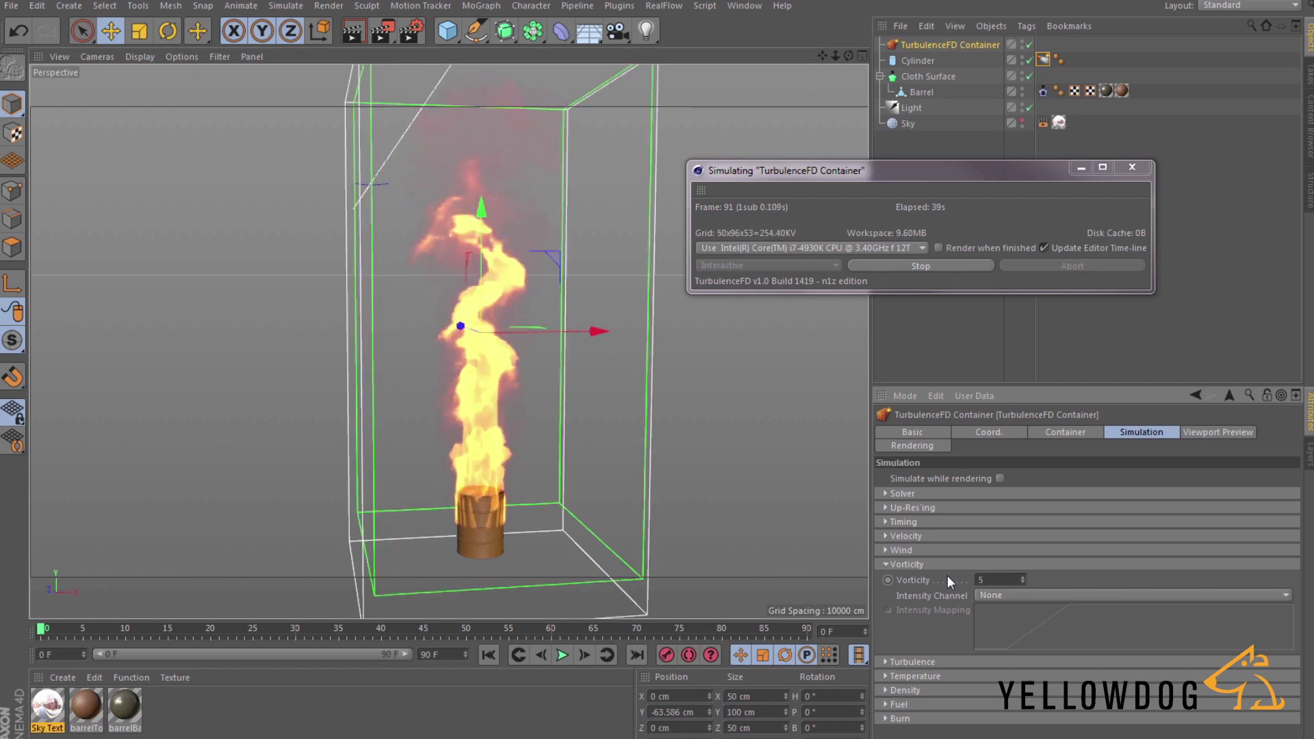
pyautogui.click(999, 579)
pyautogui.write('8')
pyautogui.press('Return')
pyautogui.click(915, 562)
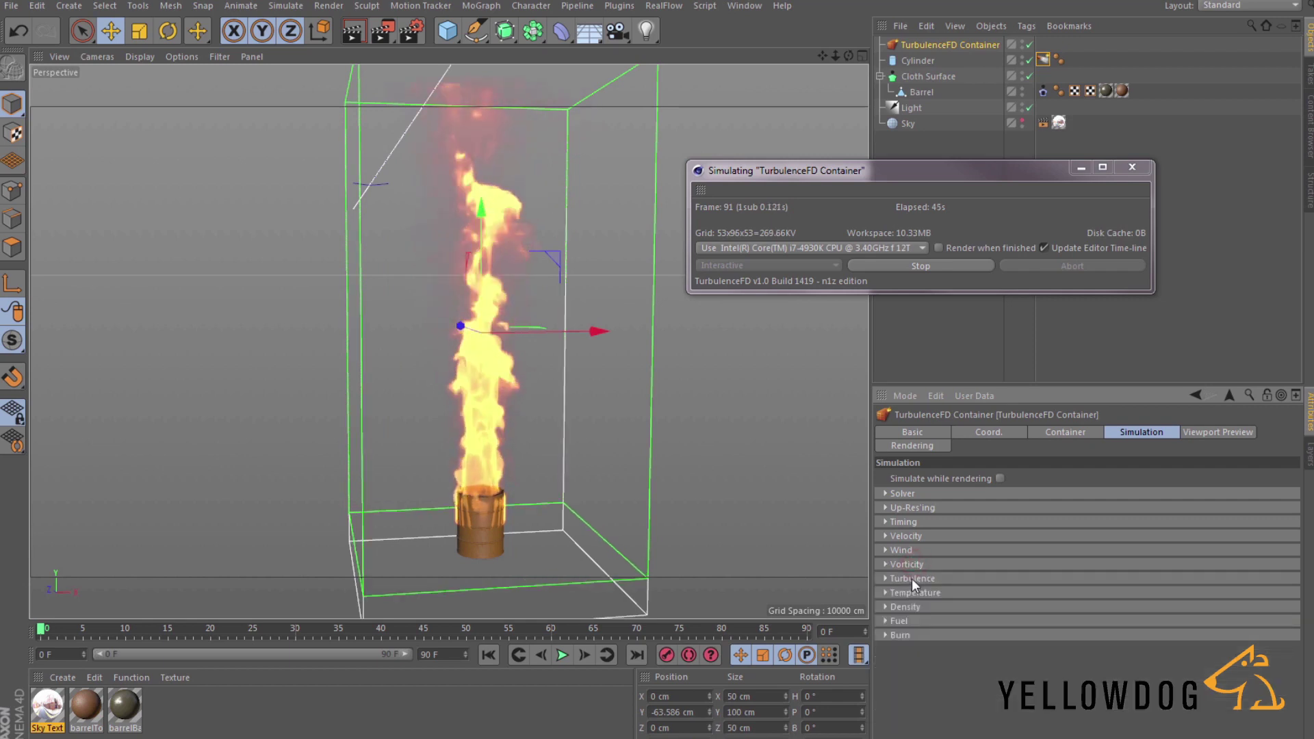
# Test the container's Turbulence Intensity at 5 cm and raise it to 20 cm.
pyautogui.click(913, 578)
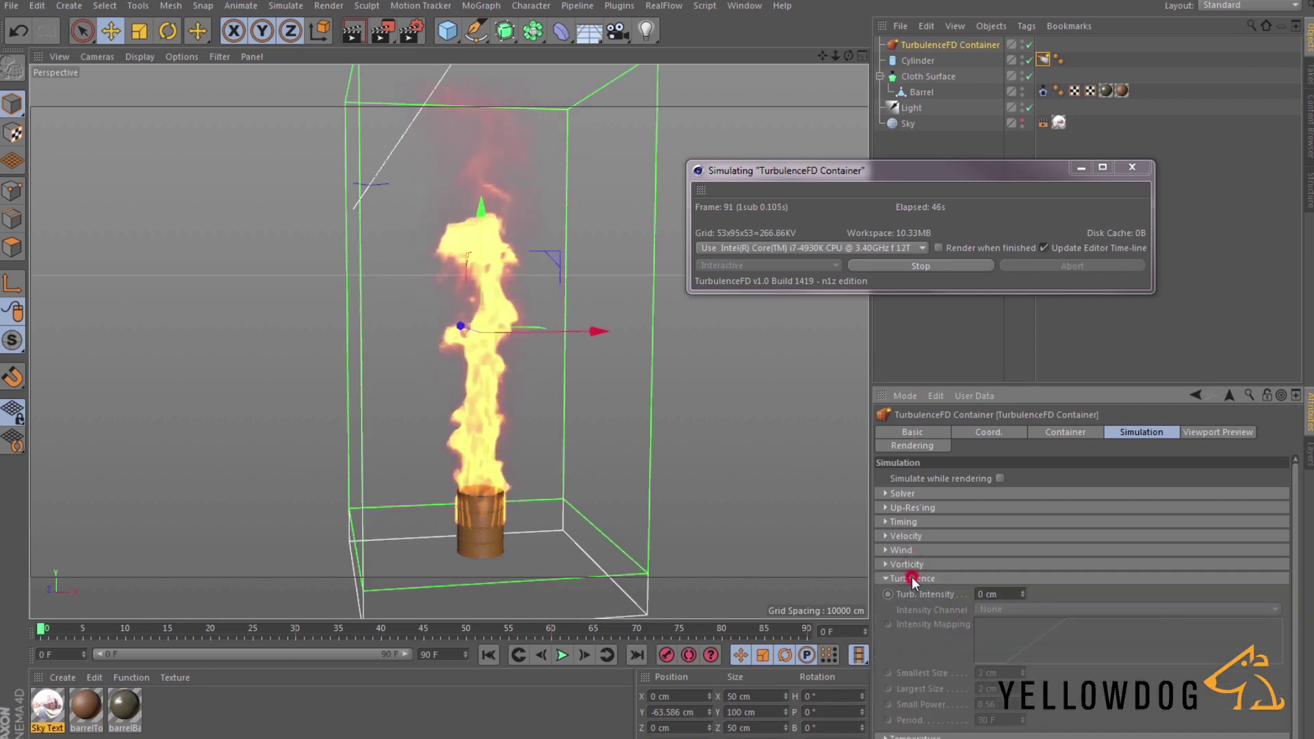
pyautogui.click(999, 594)
pyautogui.write('5')
pyautogui.press('Return')
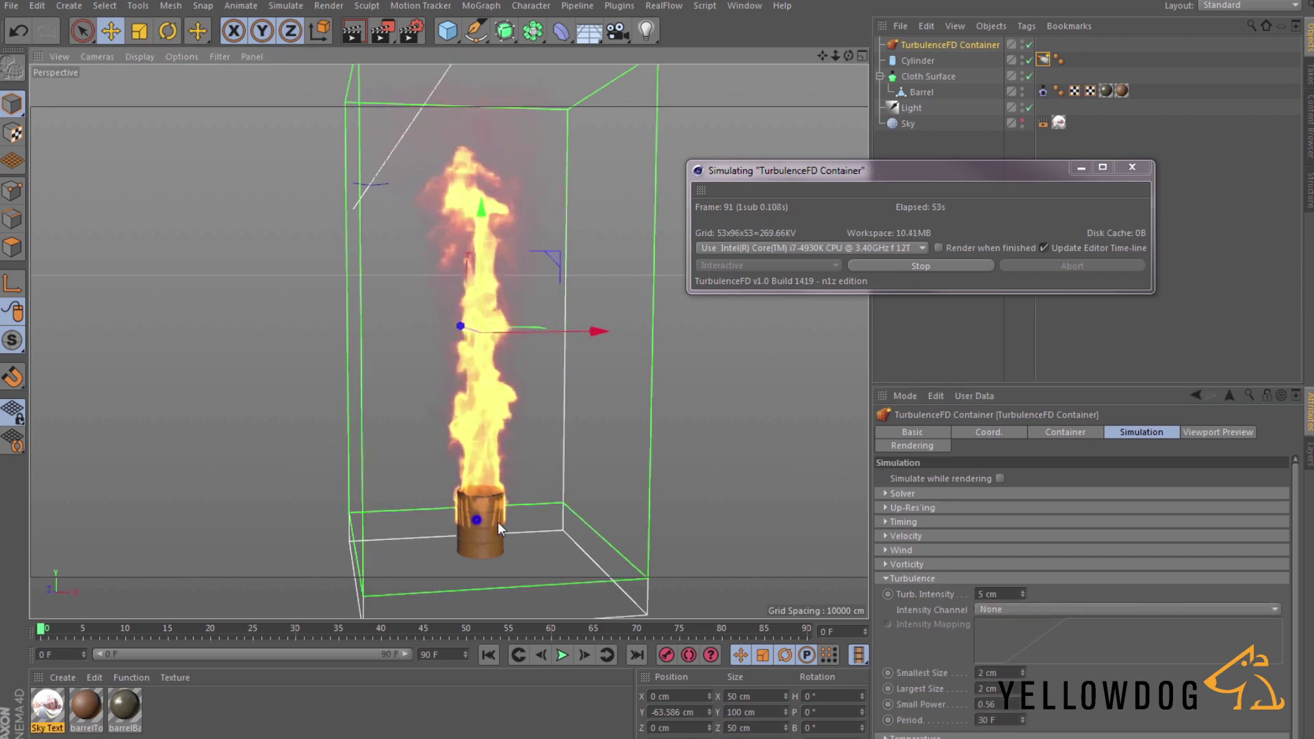
pyautogui.scroll(5, 520, 523)
pyautogui.click(1002, 594)
pyautogui.write('20')
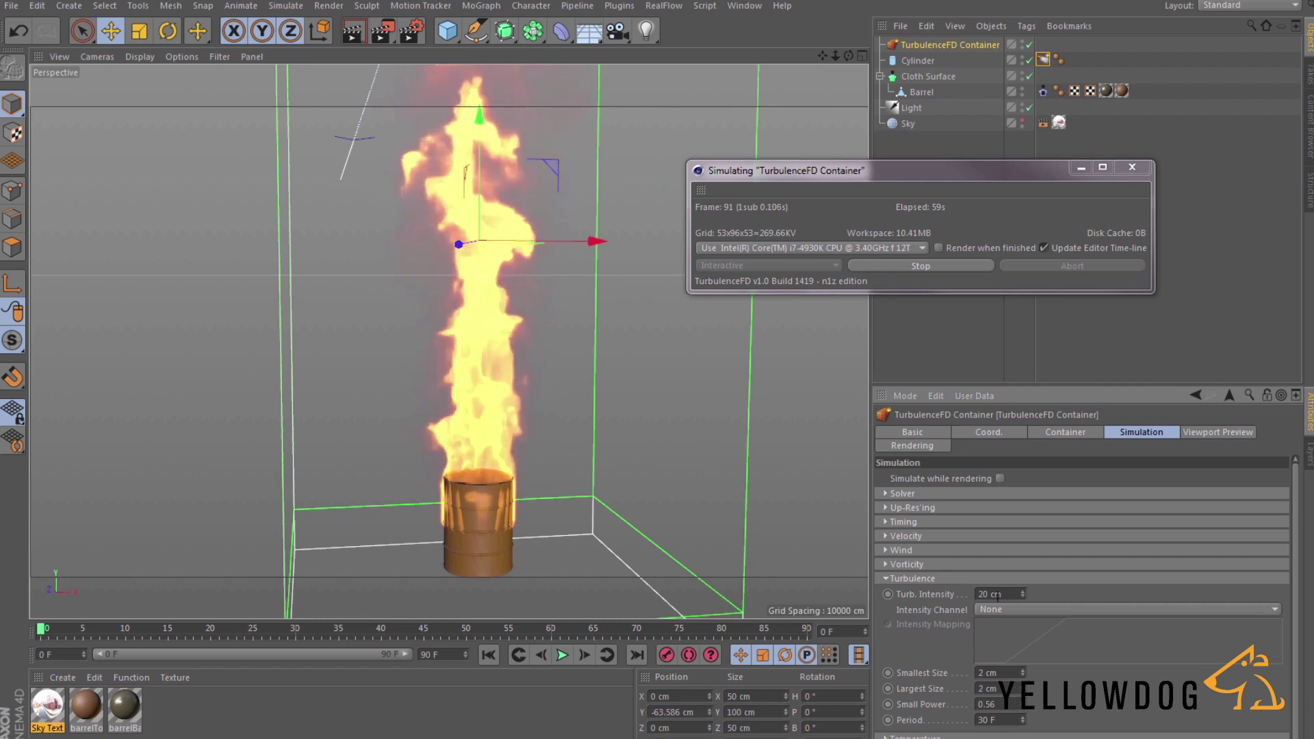
# Try the container's simulation with Vorticity at 0, and return Vorticity to 8.
pyautogui.click(905, 564)
pyautogui.write('0')
pyautogui.press('Return')
pyautogui.click(902, 564)
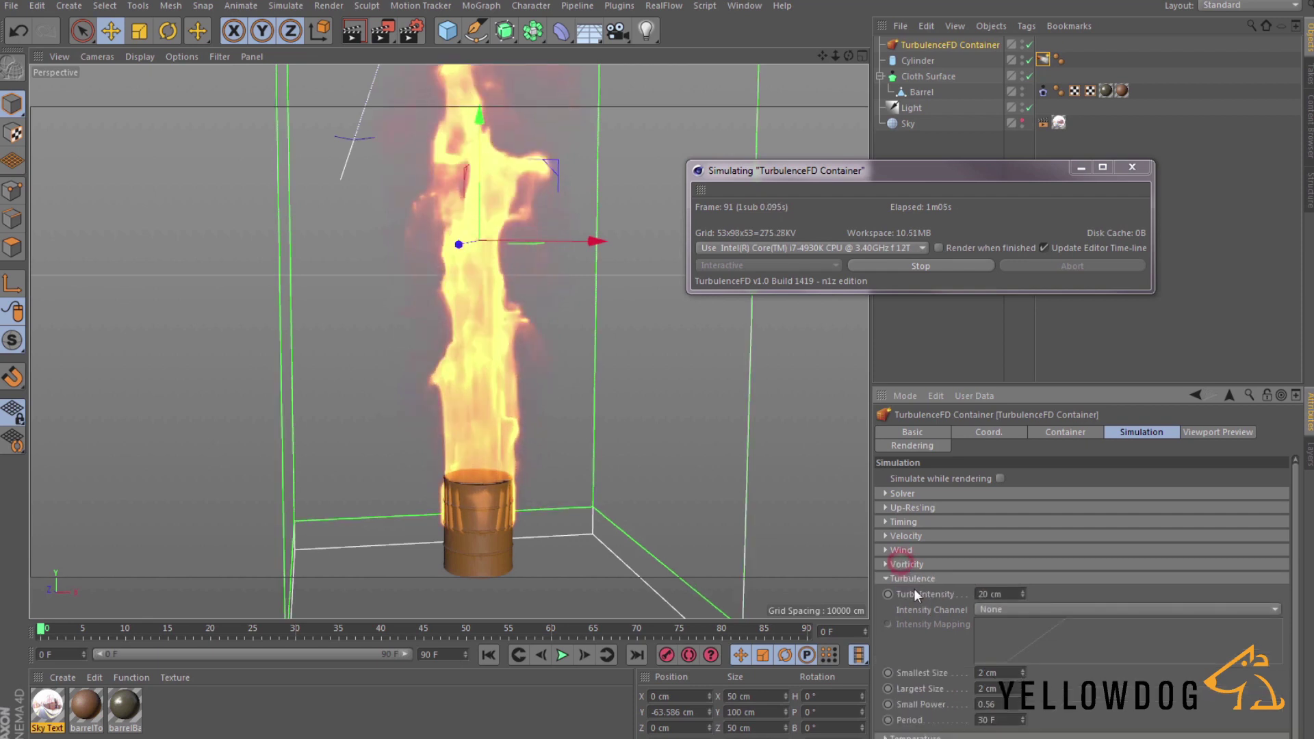
pyautogui.doubleClick(989, 593)
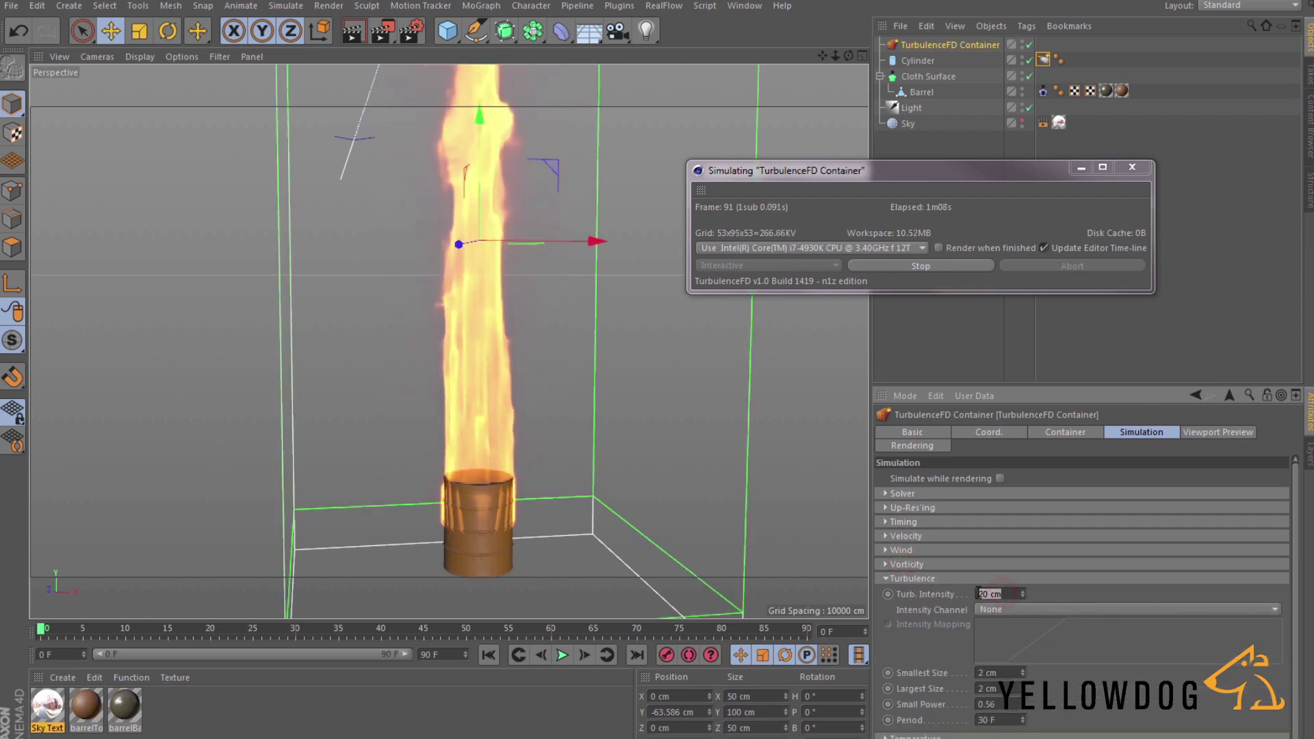
pyautogui.click(907, 563)
pyautogui.doubleClick(981, 579)
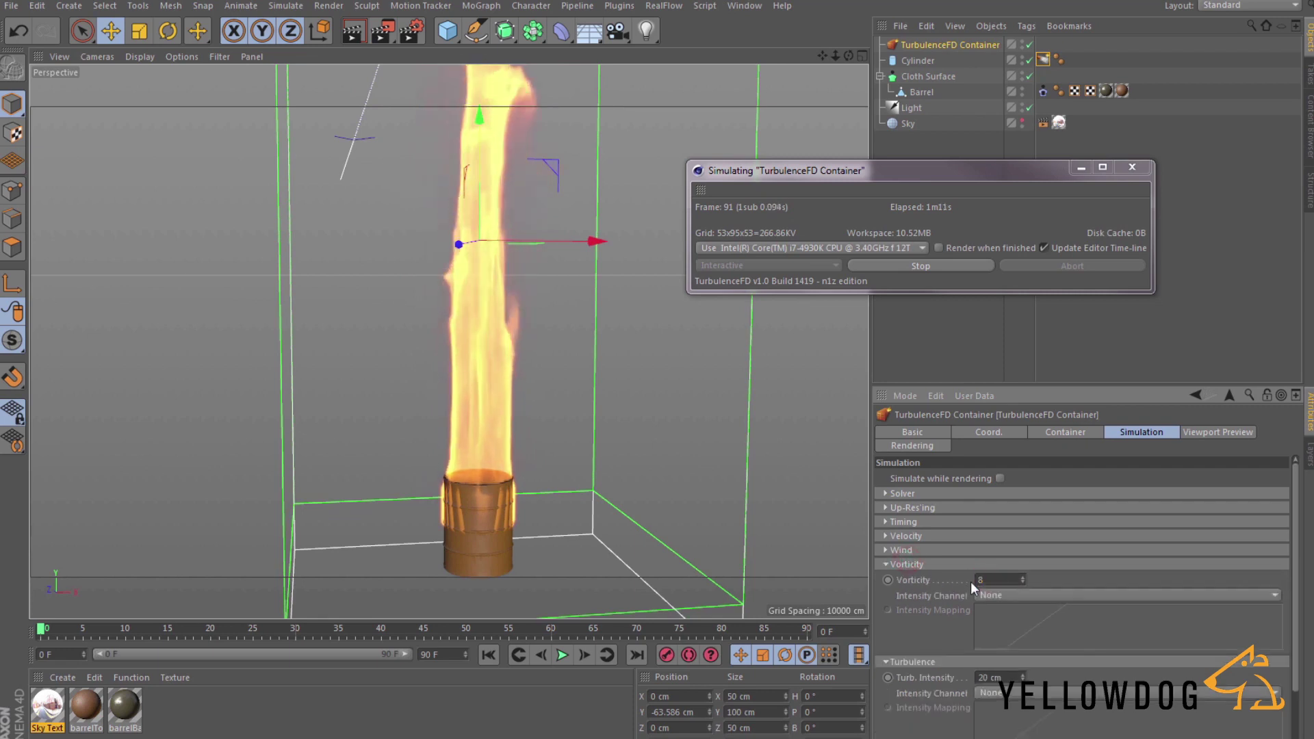
pyautogui.click(908, 564)
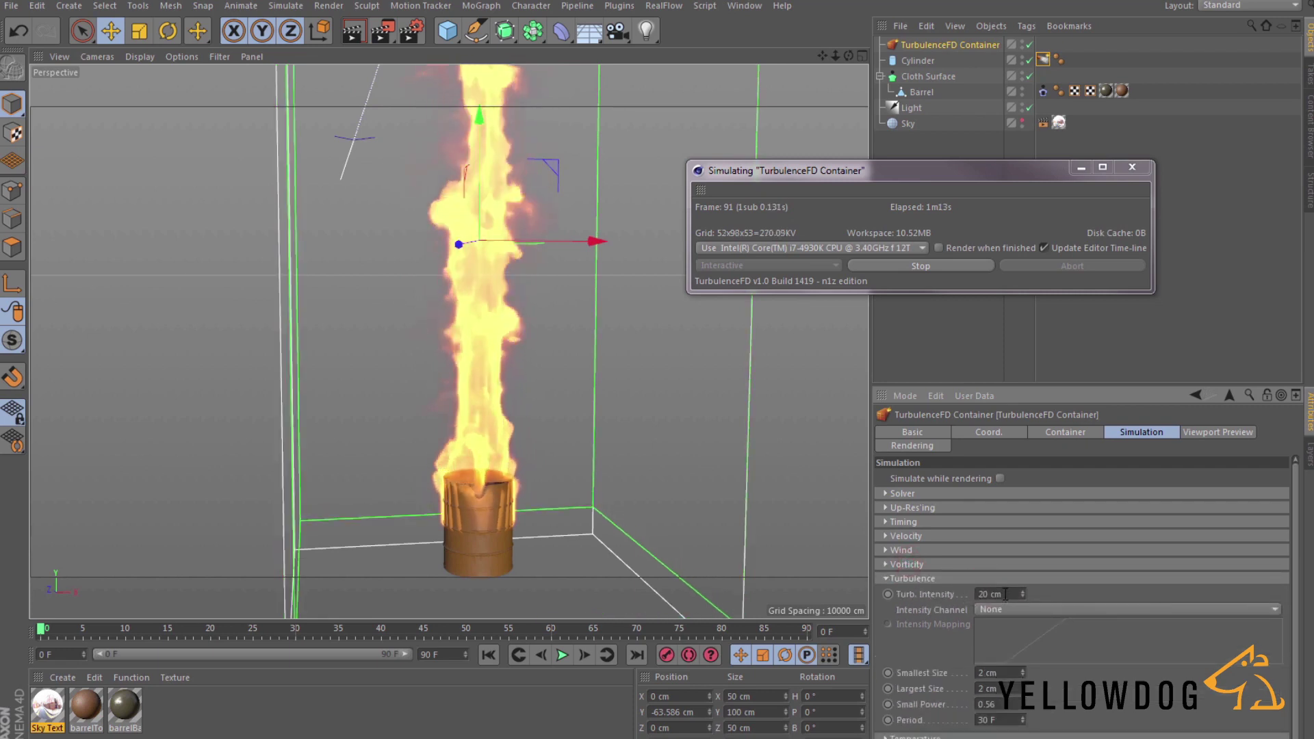
# Set the Buoyancy in the container's Temperature simulation settings to 5 cm.
pyautogui.click(910, 578)
pyautogui.click(913, 593)
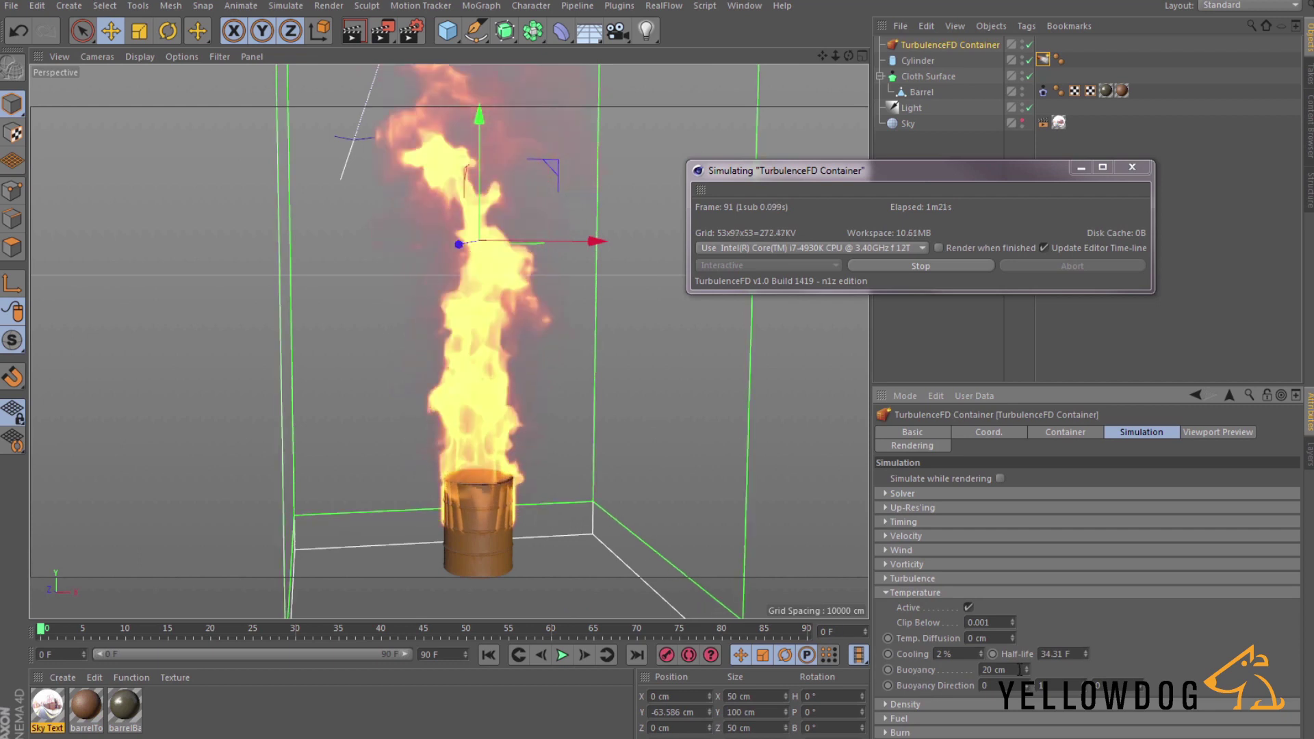
pyautogui.click(992, 669)
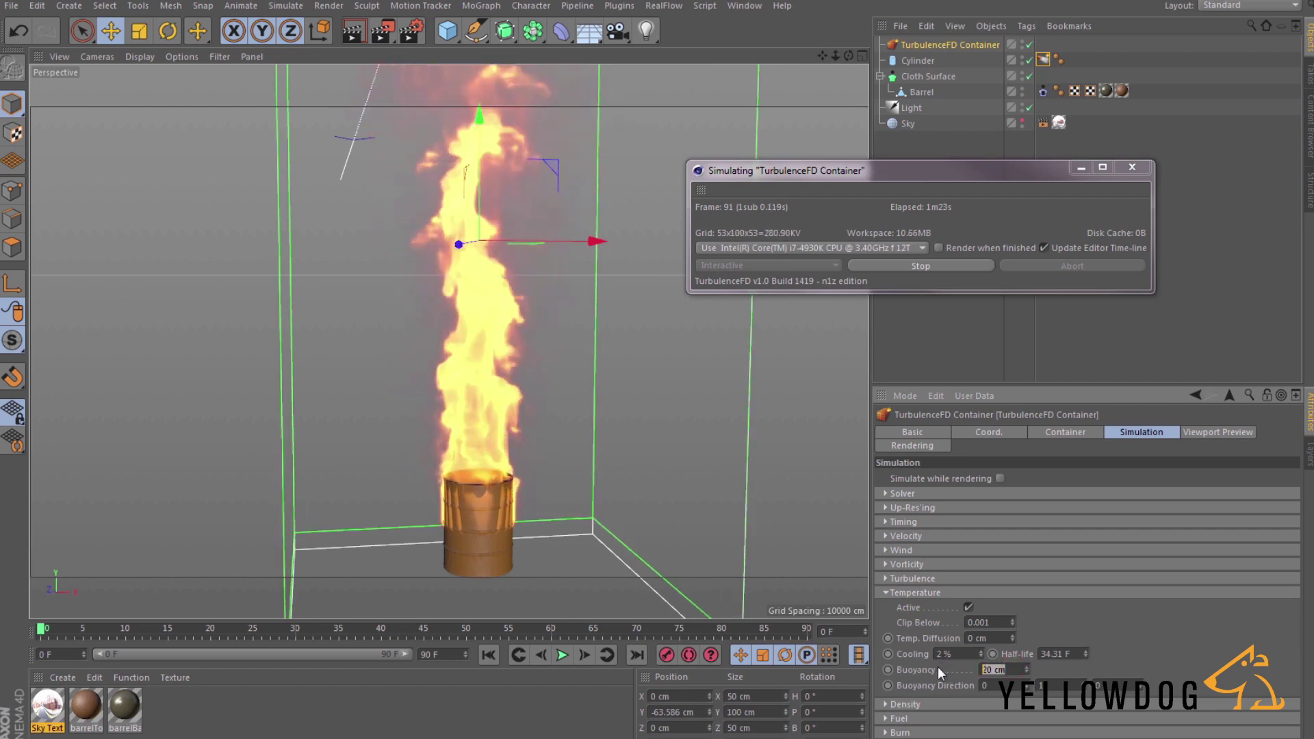
pyautogui.write('5')
pyautogui.press('Return')
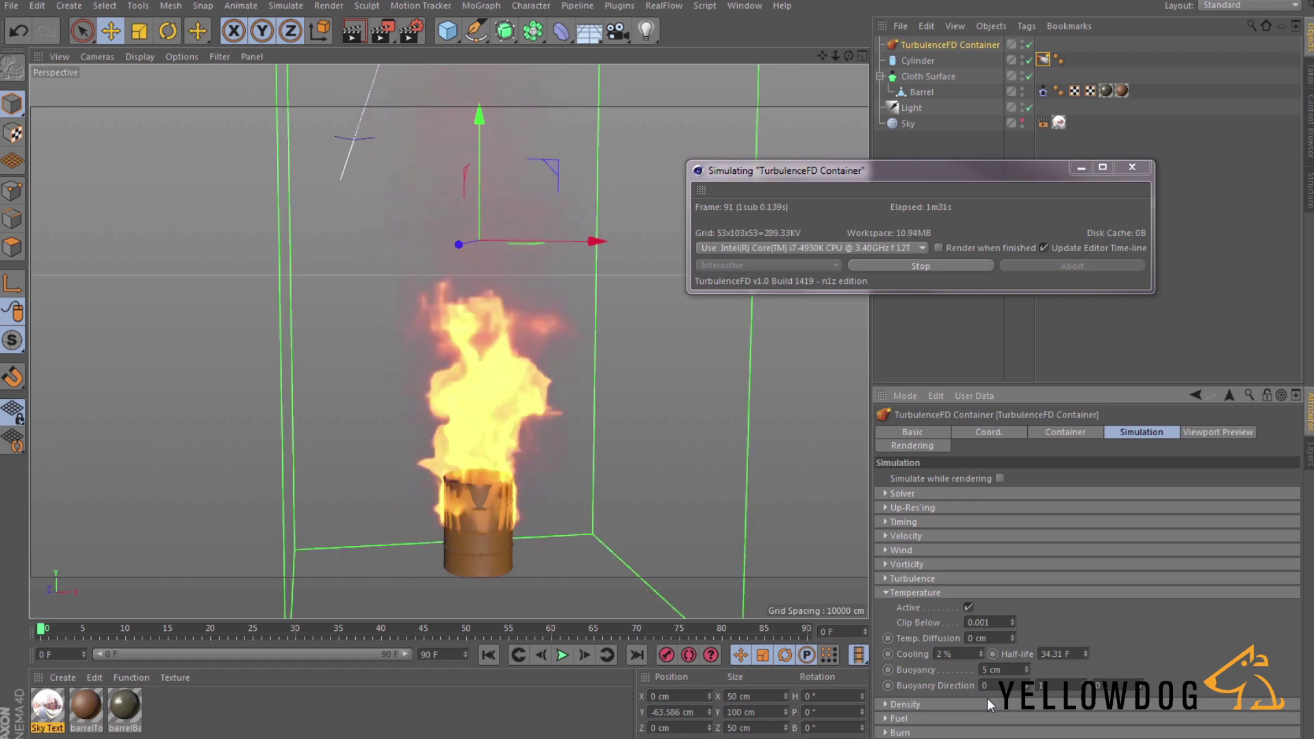
# Raise the Buoyancy in the container's Temperature simulation settings to 10 cm.
pyautogui.click(998, 669)
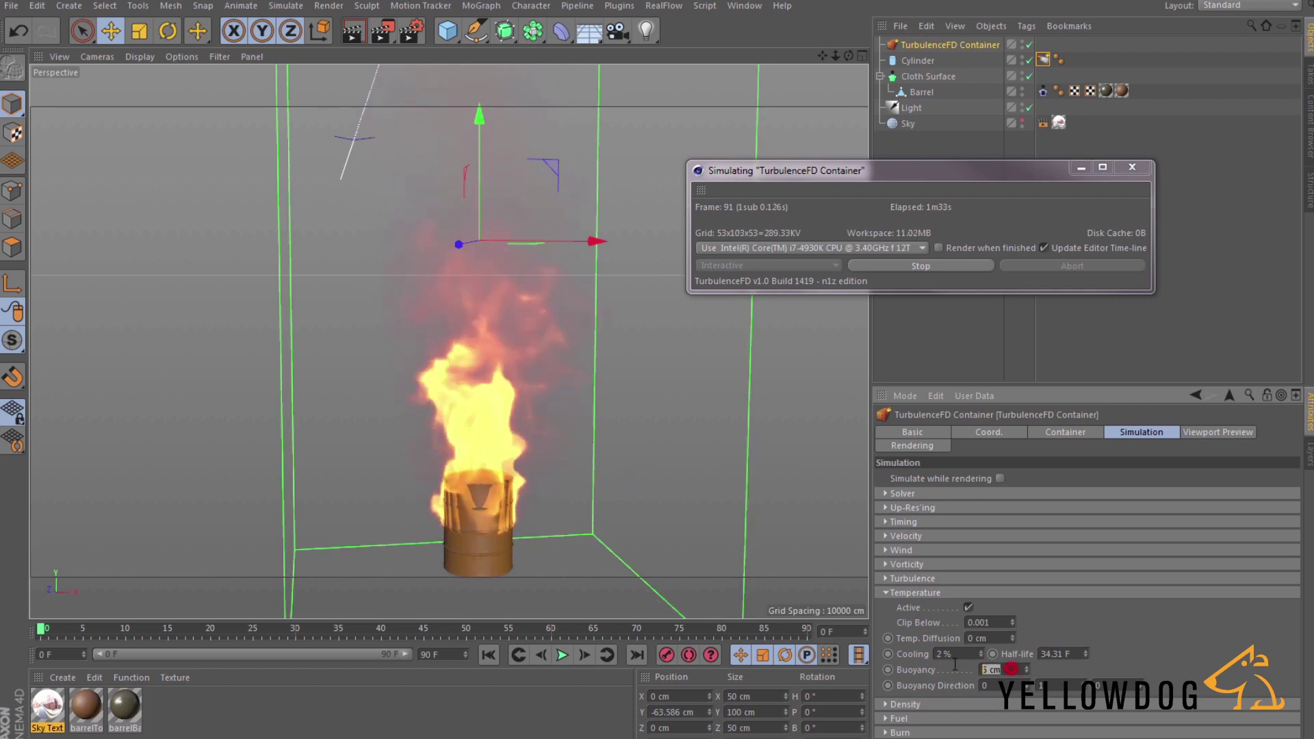
pyautogui.write('10')
pyautogui.press('Return')
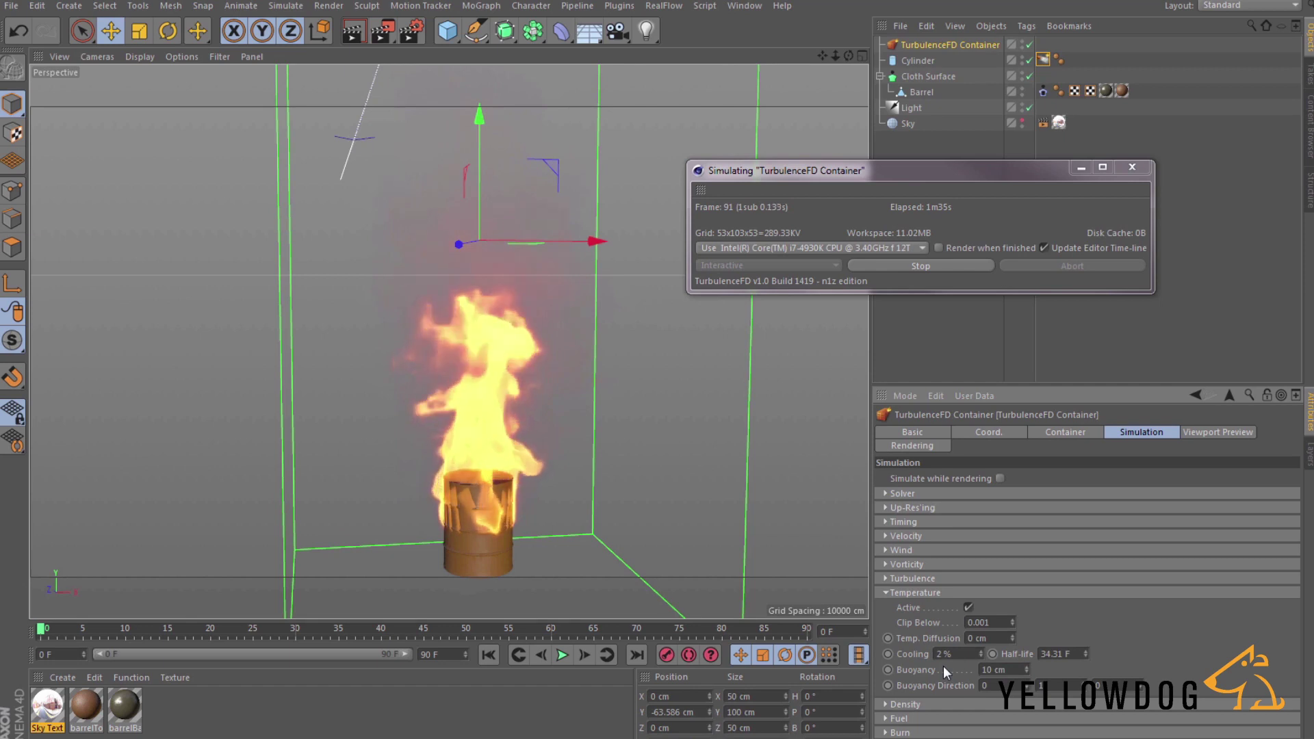
pyautogui.keyDown('alt'); pyautogui.moveTo(617, 482); pyautogui.dragTo(553, 452); pyautogui.keyUp('alt')
# Activate the Density channel in the container's simulation settings and check the Fuel settings.
pyautogui.click(916, 593)
pyautogui.click(906, 607)
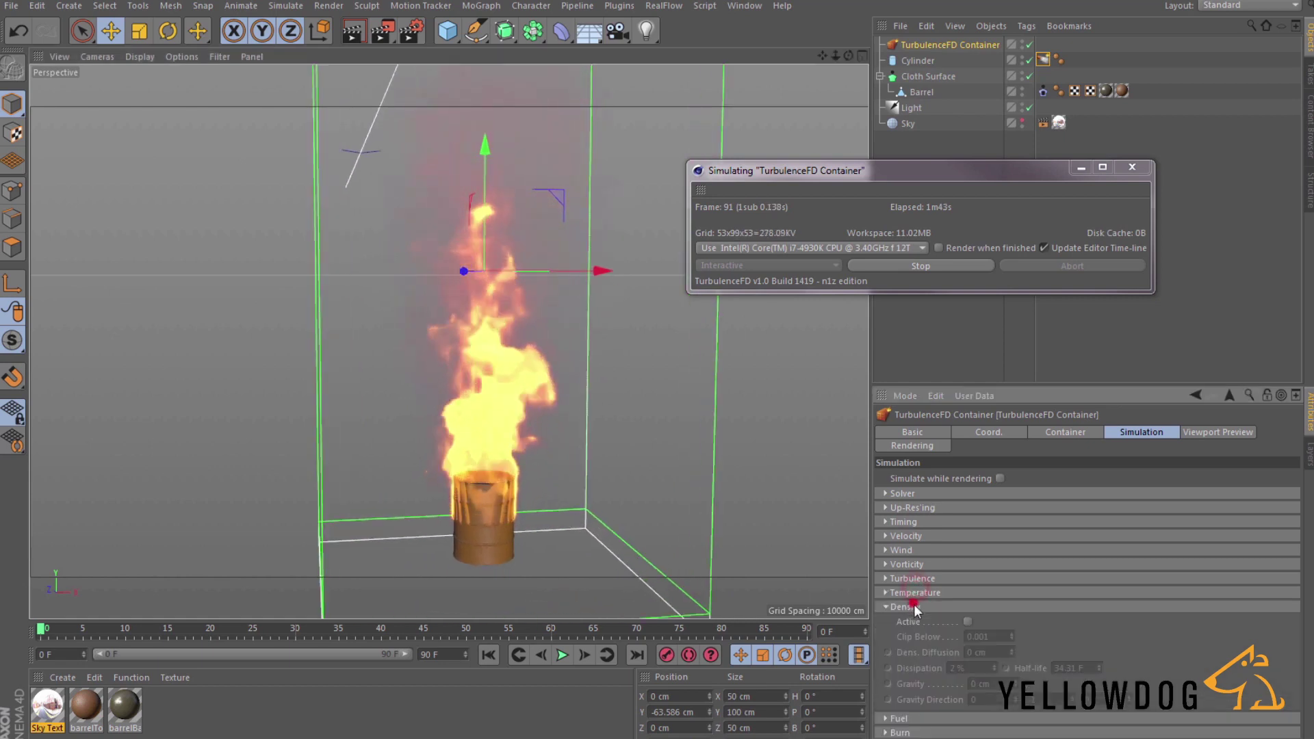
pyautogui.click(967, 622)
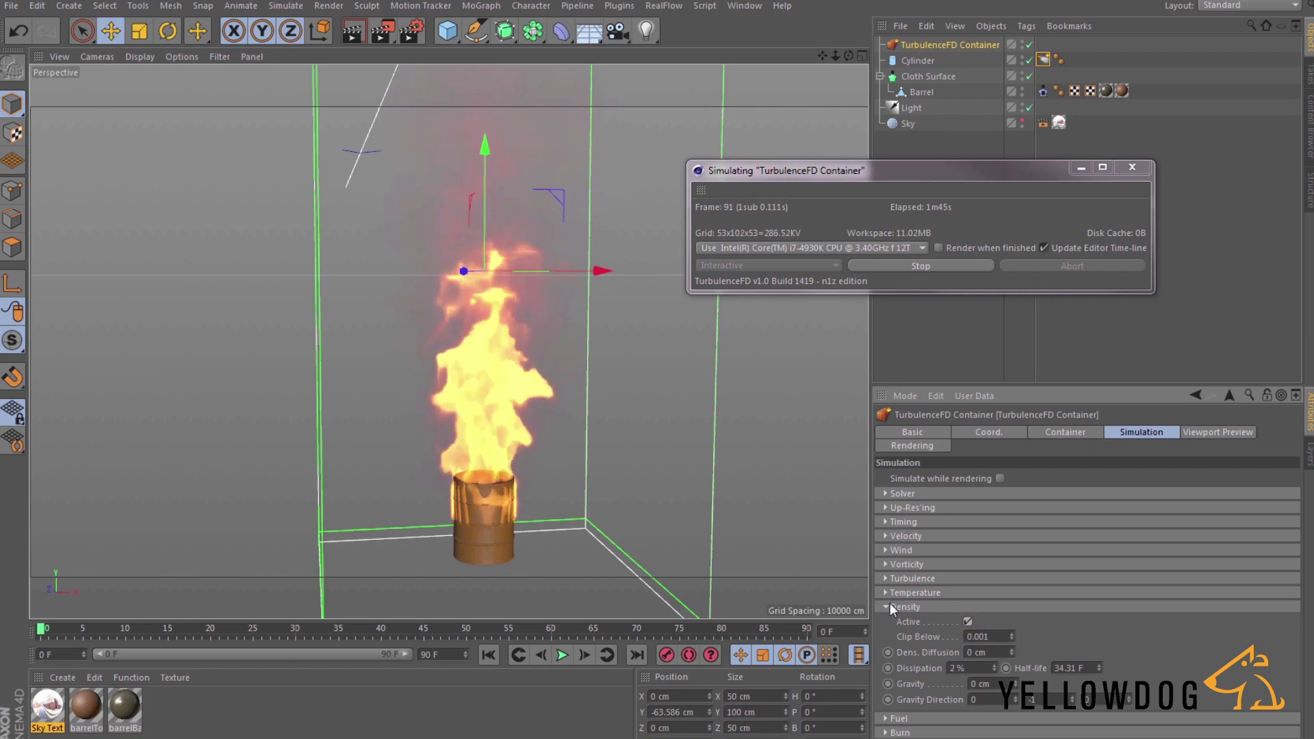
pyautogui.click(906, 609)
pyautogui.click(906, 618)
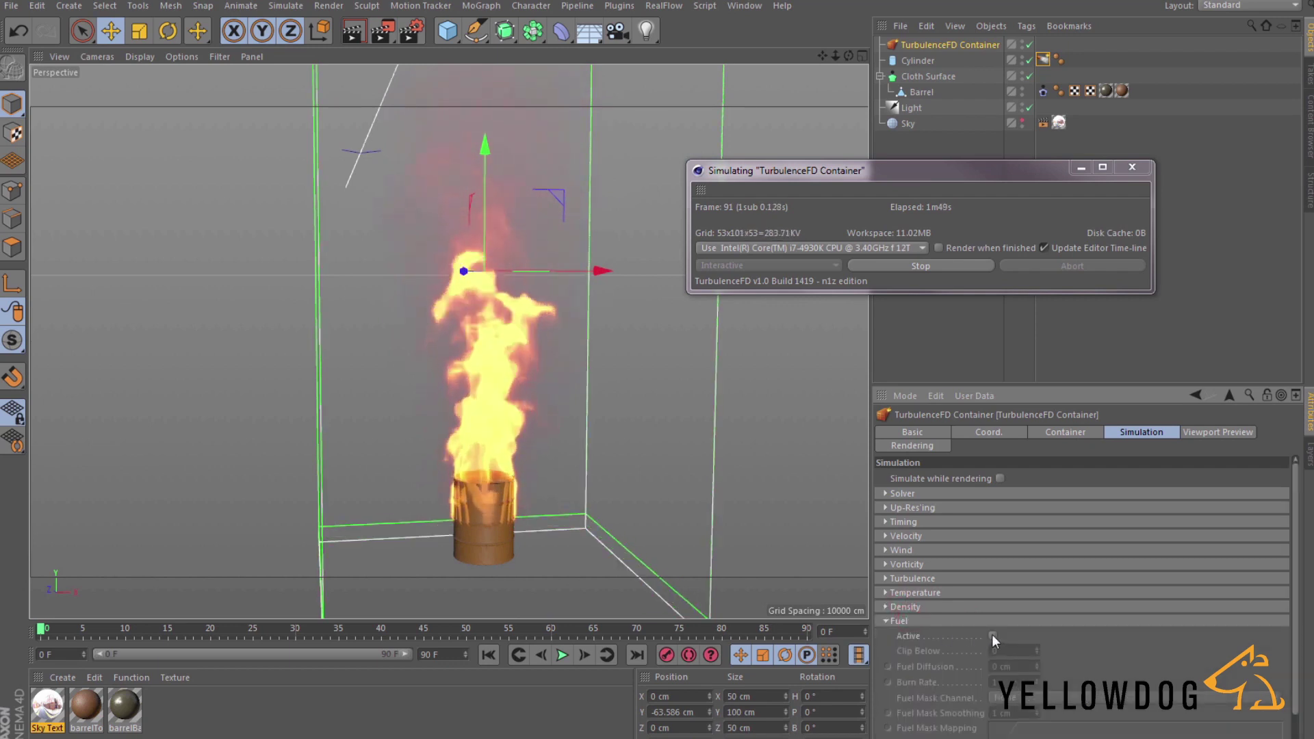
pyautogui.click(913, 621)
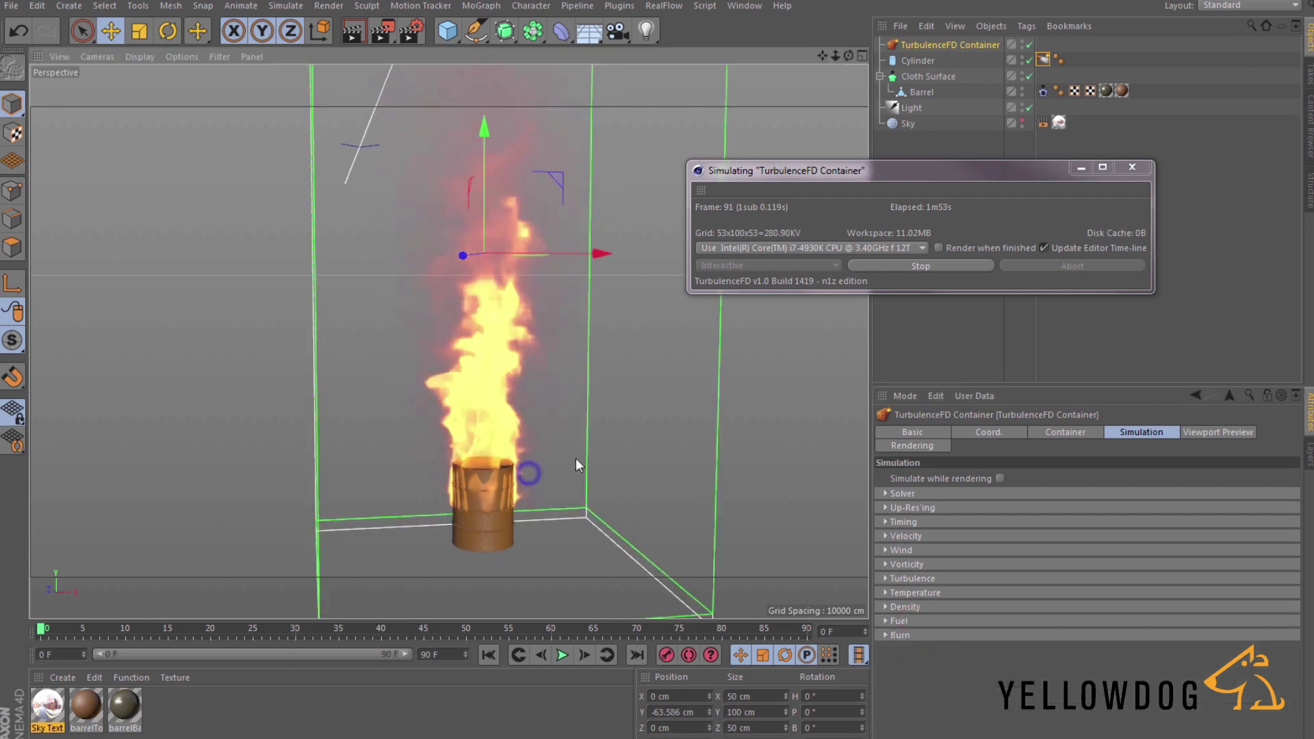
# Test the cylinder emitter's Pressure force at 10 and 20 in the running simulation, and stop the simulation.
pyautogui.click(1042, 60)
pyautogui.scroll(-2, 1156, 710)
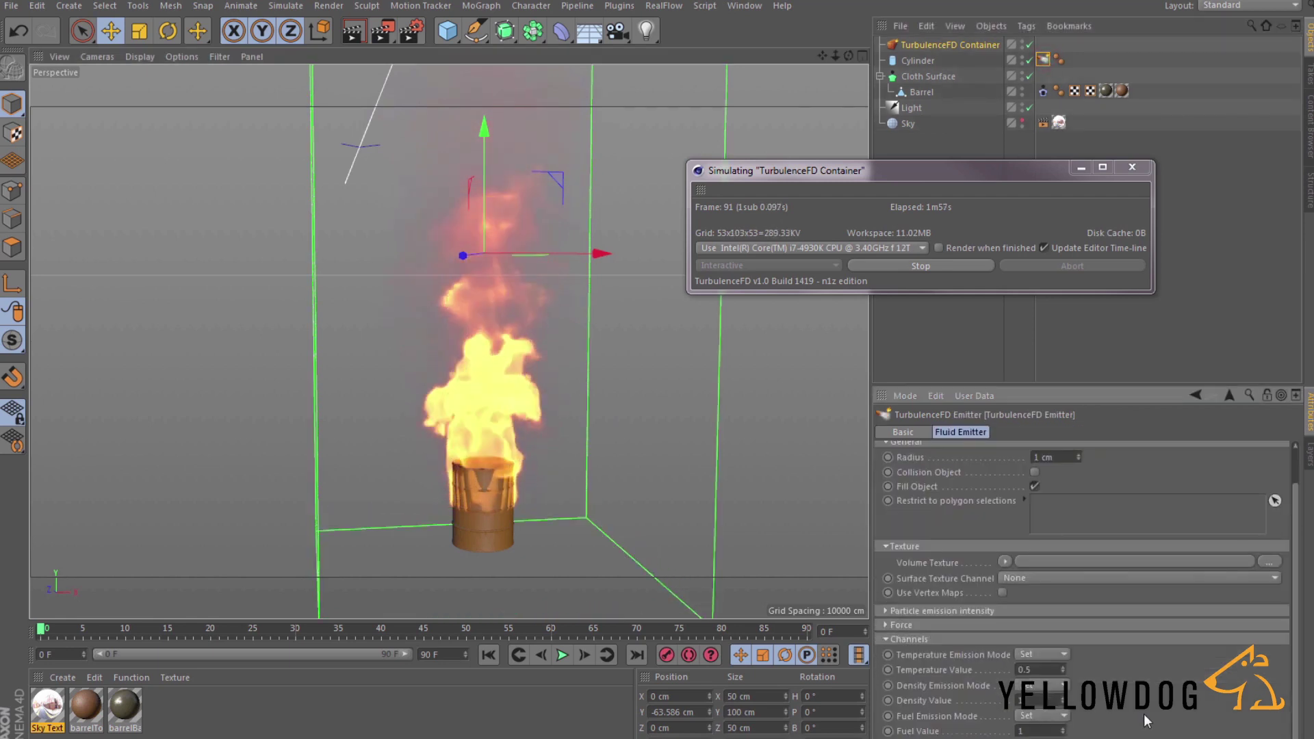
pyautogui.click(897, 624)
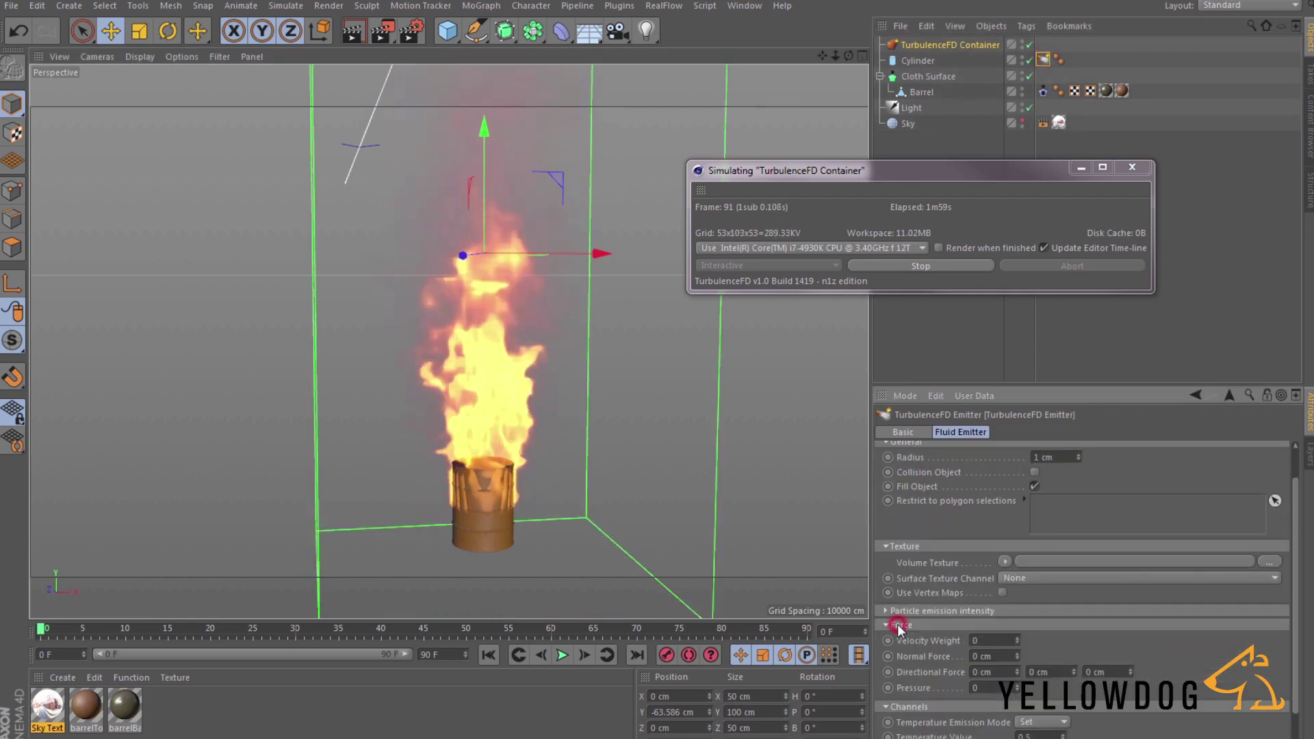
pyautogui.scroll(-3, 983, 641)
pyautogui.click(971, 620)
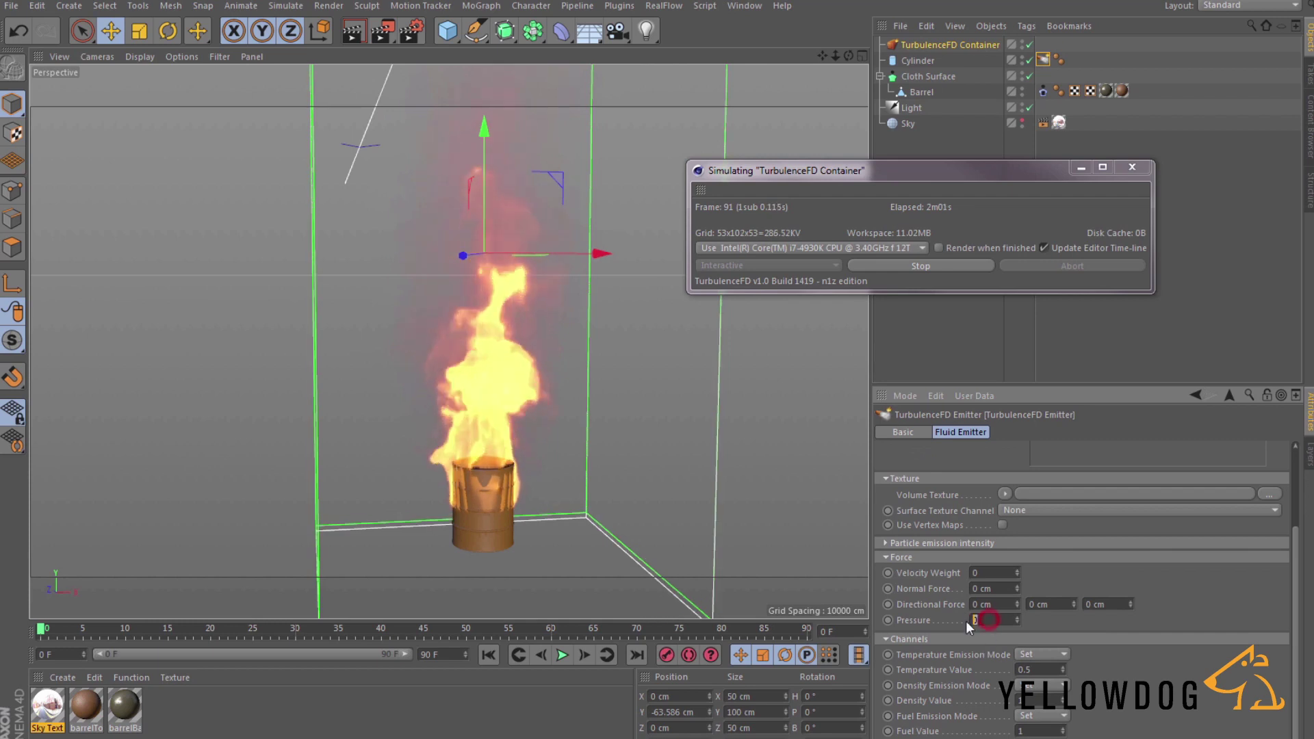
pyautogui.write('10')
pyautogui.press('Return')
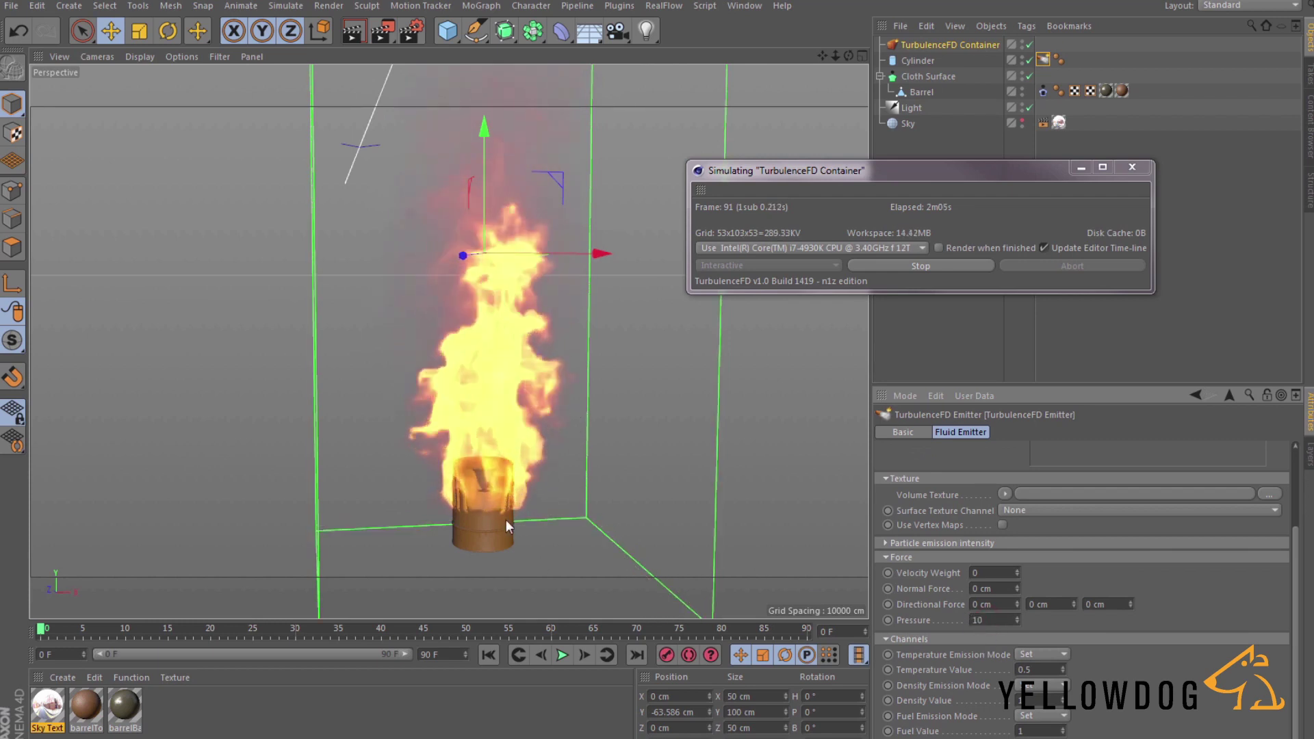
pyautogui.doubleClick(986, 620)
pyautogui.write('20')
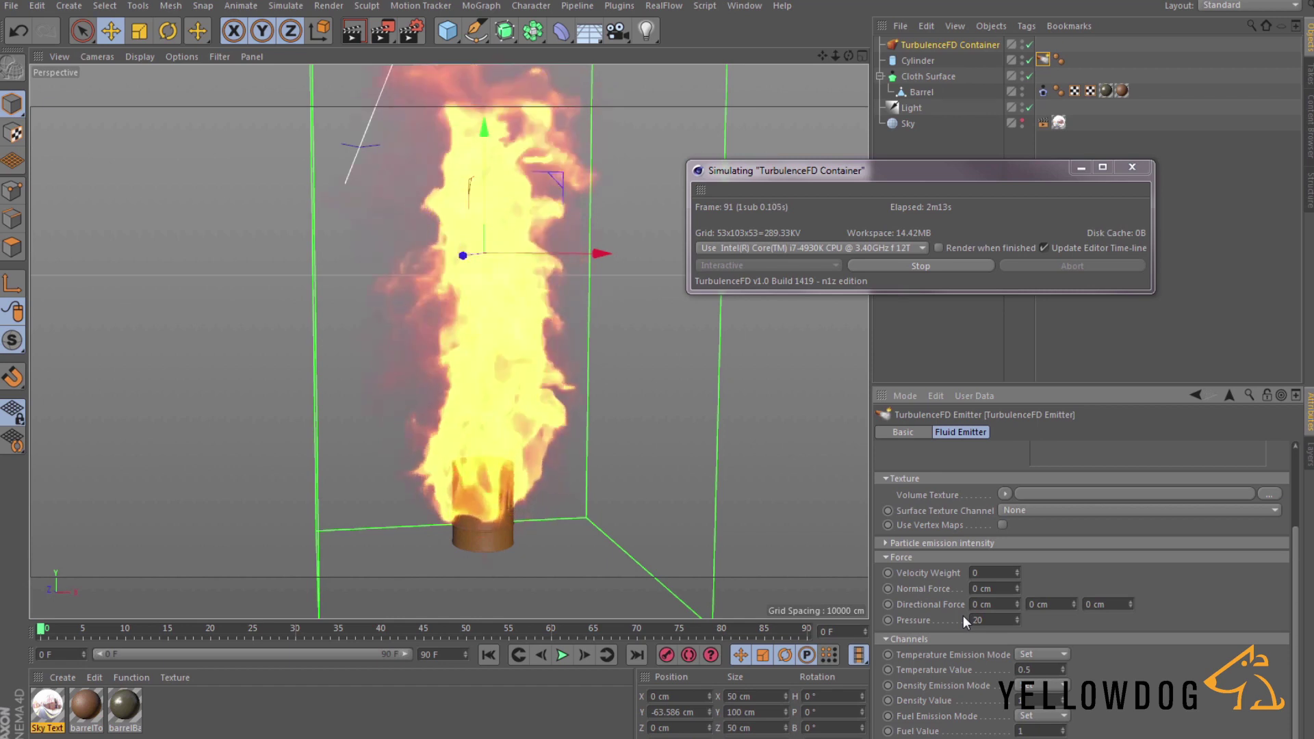
pyautogui.click(909, 265)
# Keyframe the emitter's Pressure at 0 on frame 3 and at 10 on frame 5.
pyautogui.moveTo(47, 630); pyautogui.dragTo(65, 629)
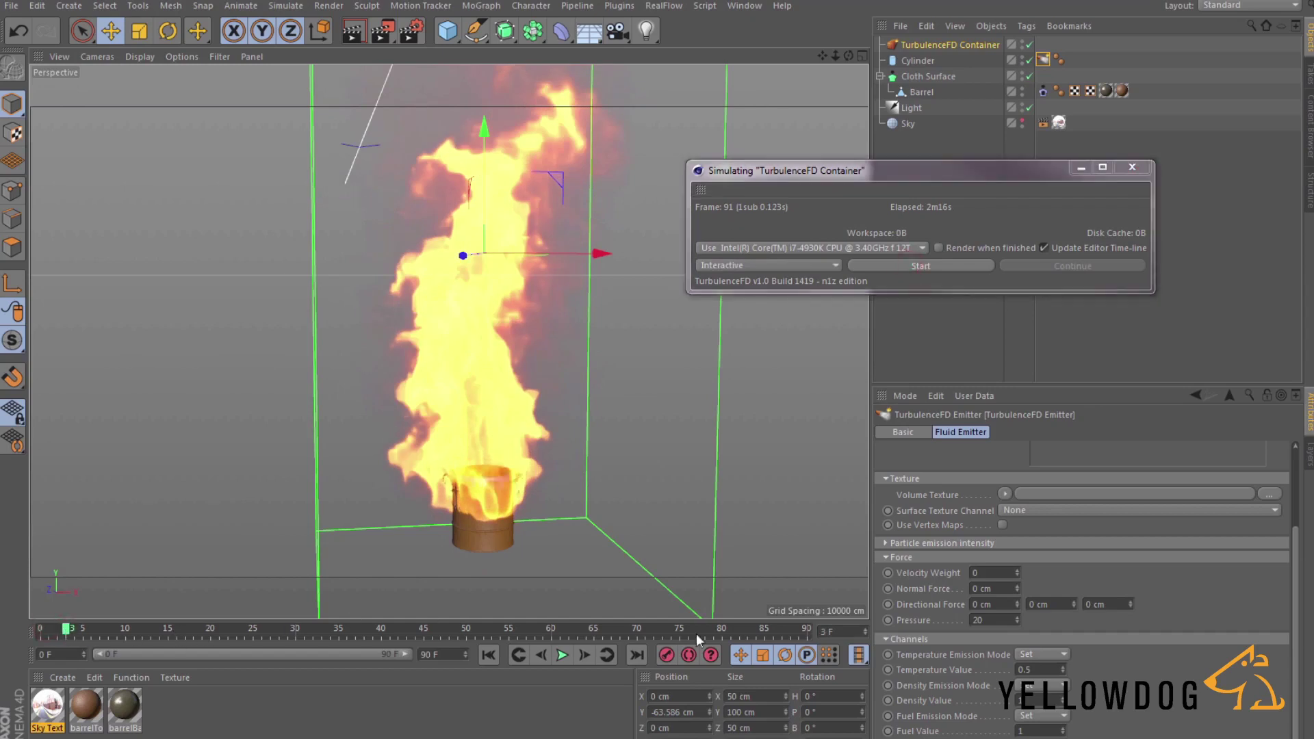
pyautogui.click(988, 620)
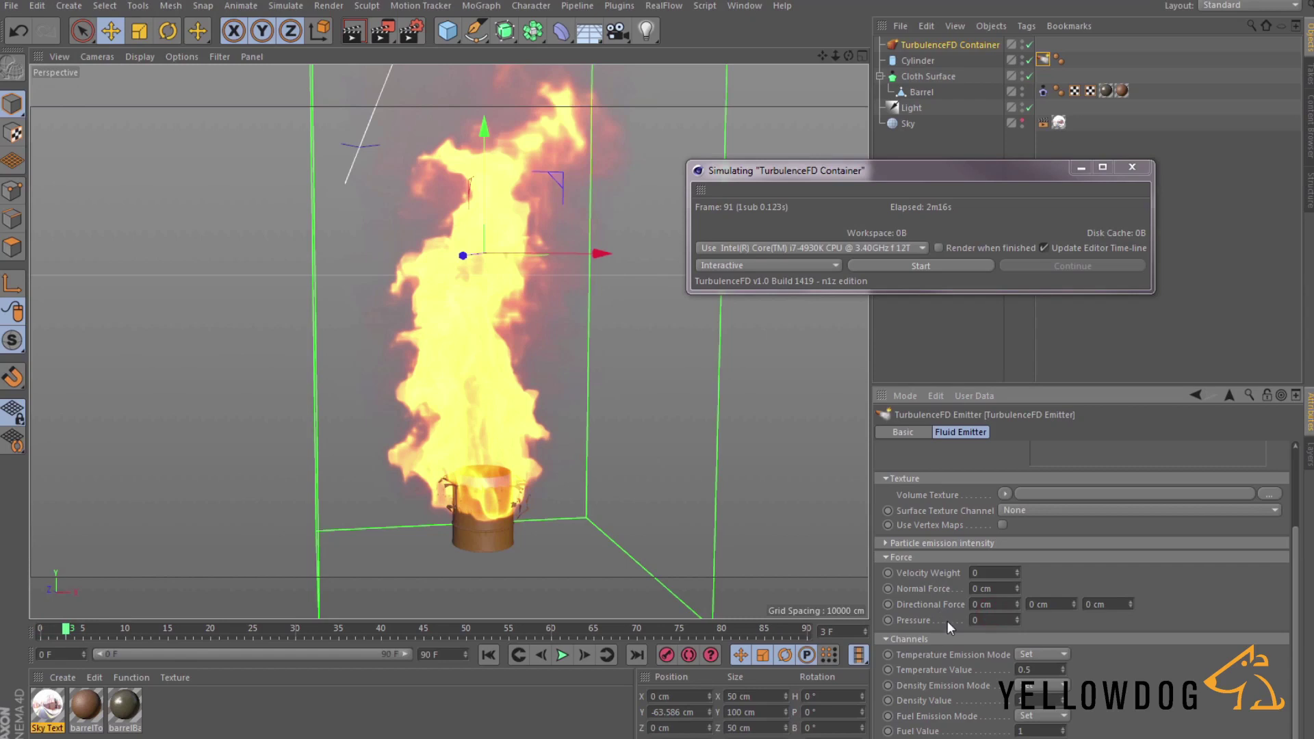
pyautogui.keyDown('ctrl'); pyautogui.click(887, 620); pyautogui.keyUp('ctrl')
pyautogui.click(80, 631)
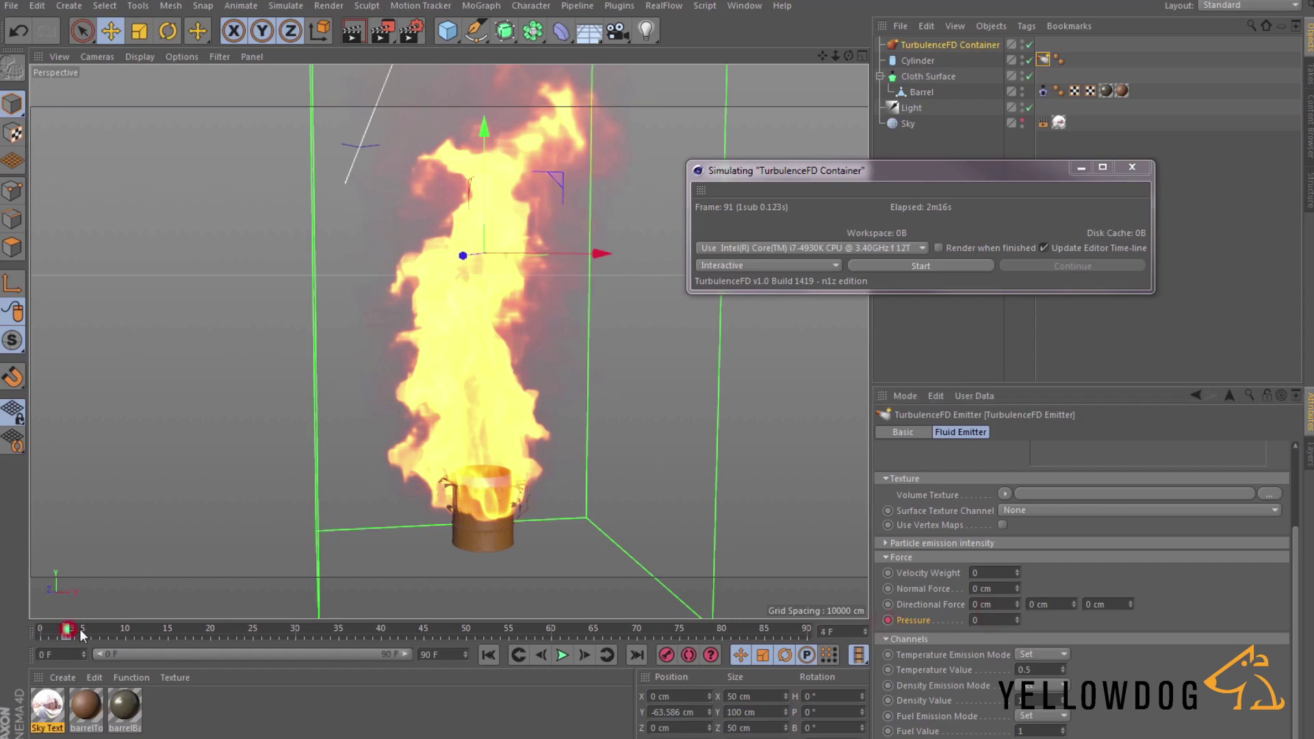
pyautogui.click(966, 619)
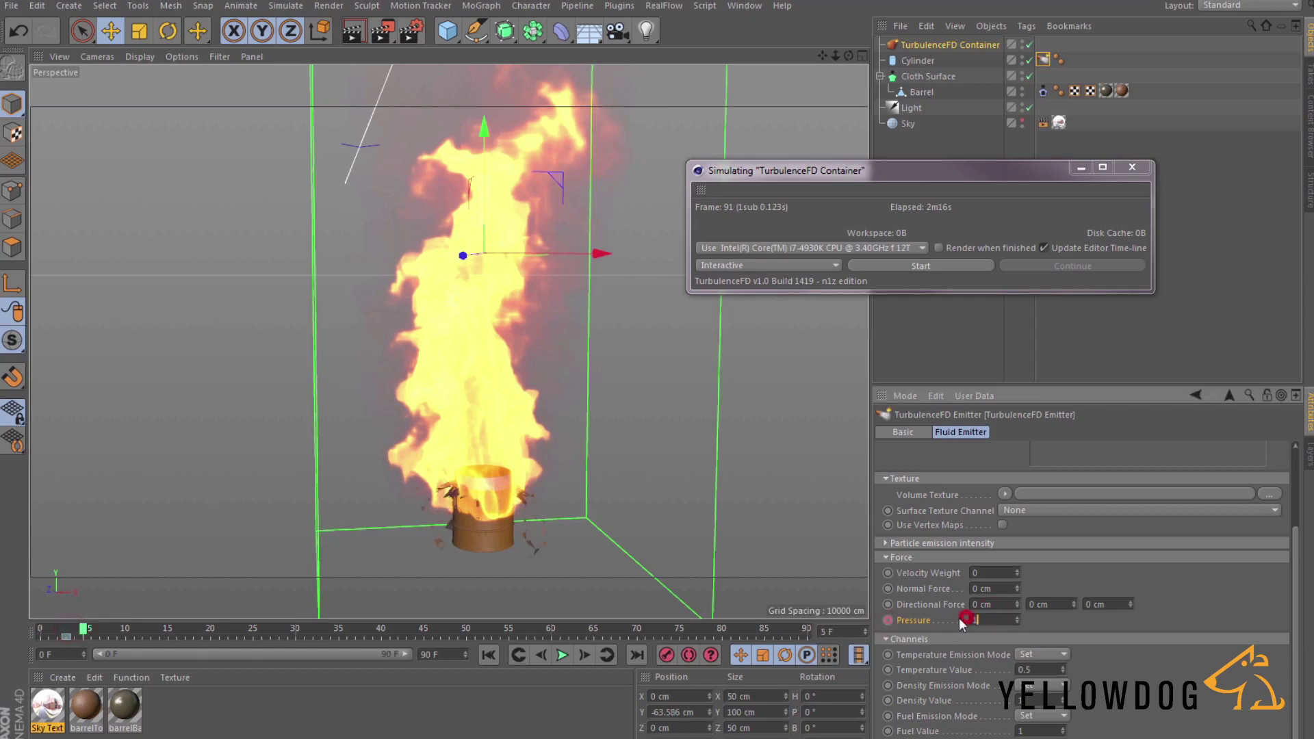
pyautogui.keyDown('ctrl'); pyautogui.click(888, 620); pyautogui.keyUp('ctrl')
# Keyframe the emitter's Pressure back at 0 on frame 11.
pyautogui.click(85, 629)
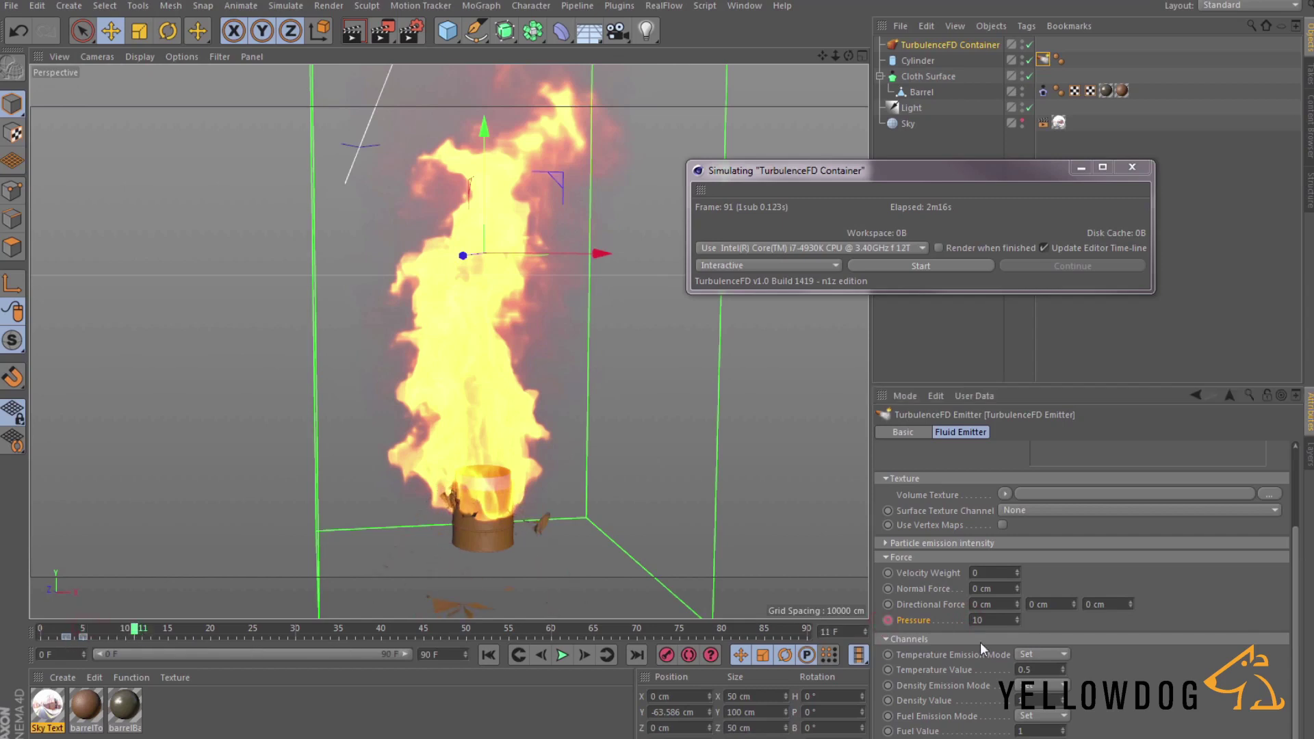
pyautogui.click(983, 620)
pyautogui.write('0')
pyautogui.click(995, 617)
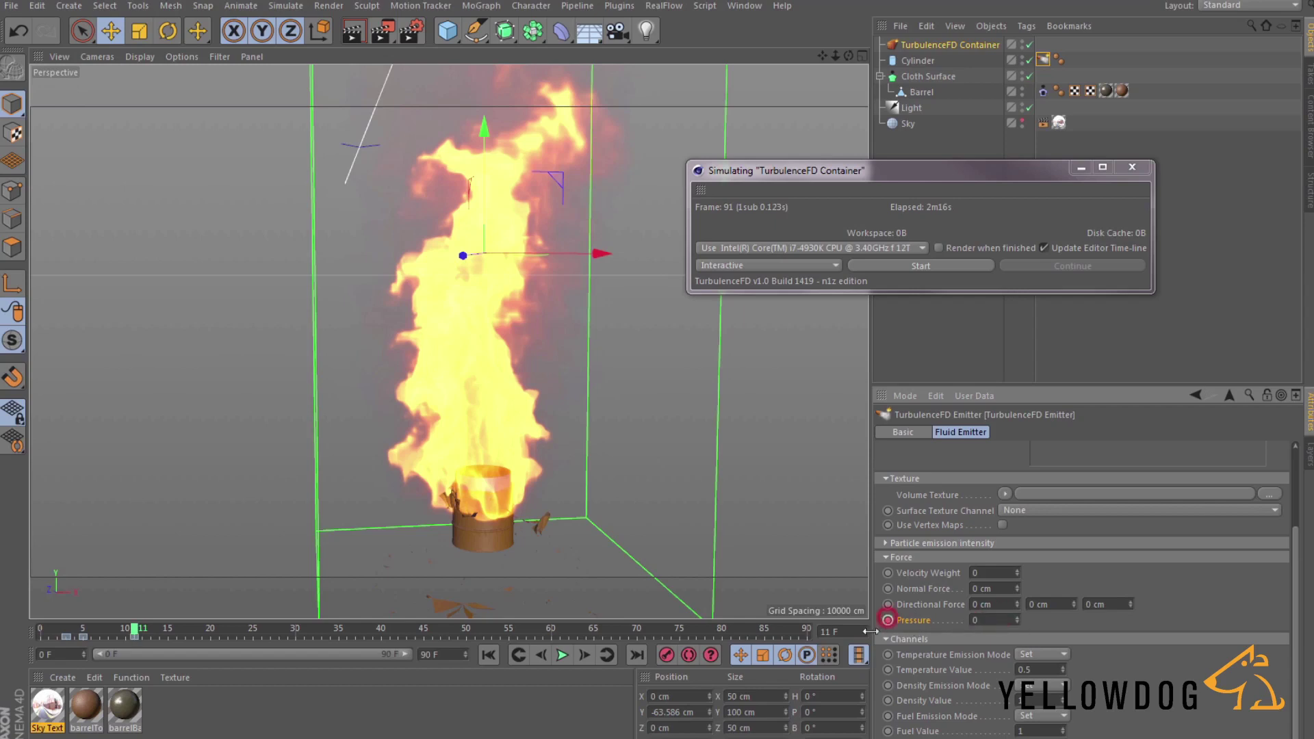
# Test the keyframed Pressure interactively and with a Cache simulation stopped at frame 30, and return to the first frame.
pyautogui.click(909, 264)
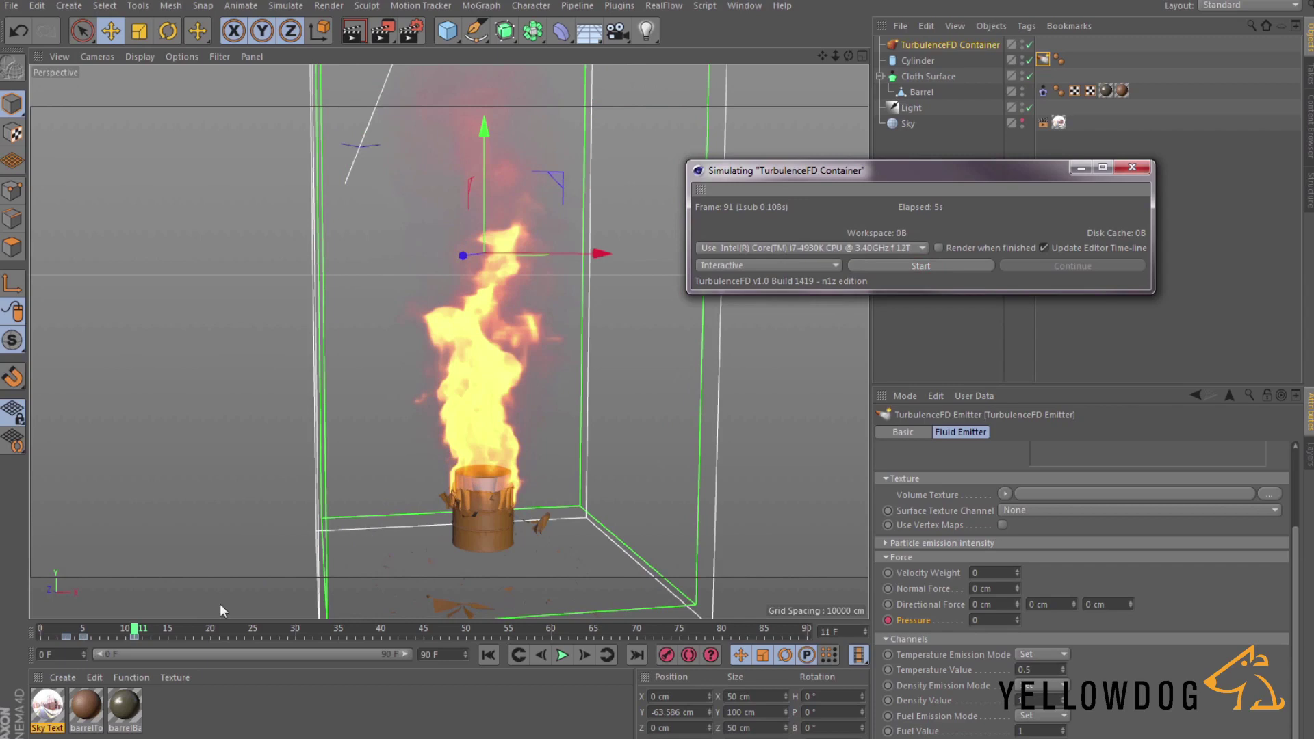
pyautogui.moveTo(137, 629); pyautogui.dragTo(44, 631)
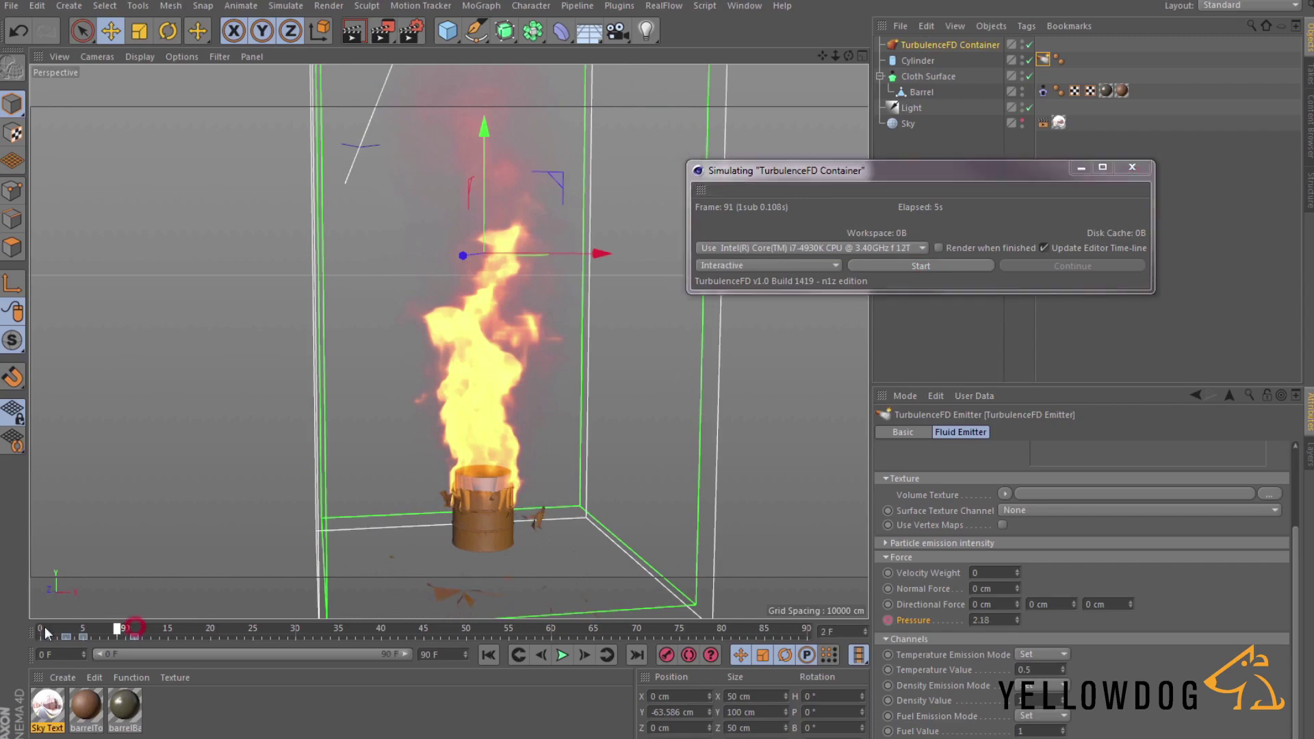
pyautogui.click(758, 264)
pyautogui.click(750, 282)
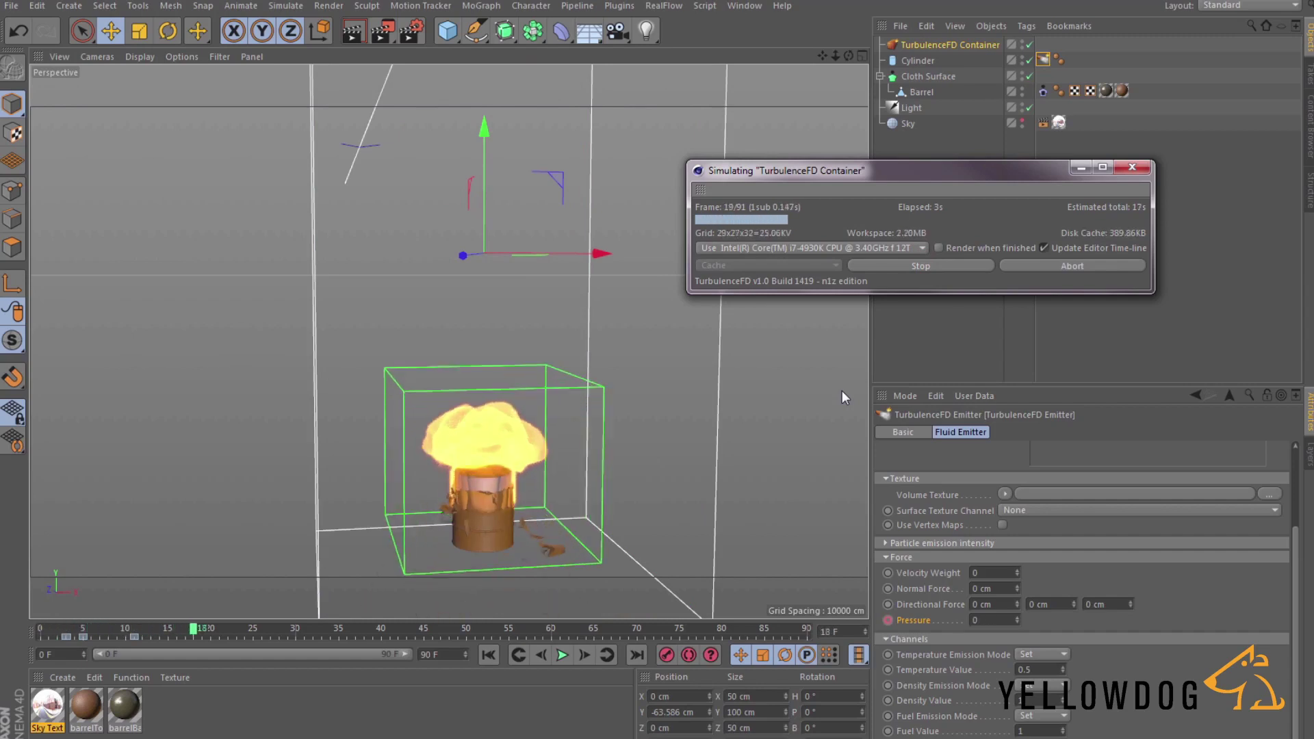
pyautogui.click(935, 264)
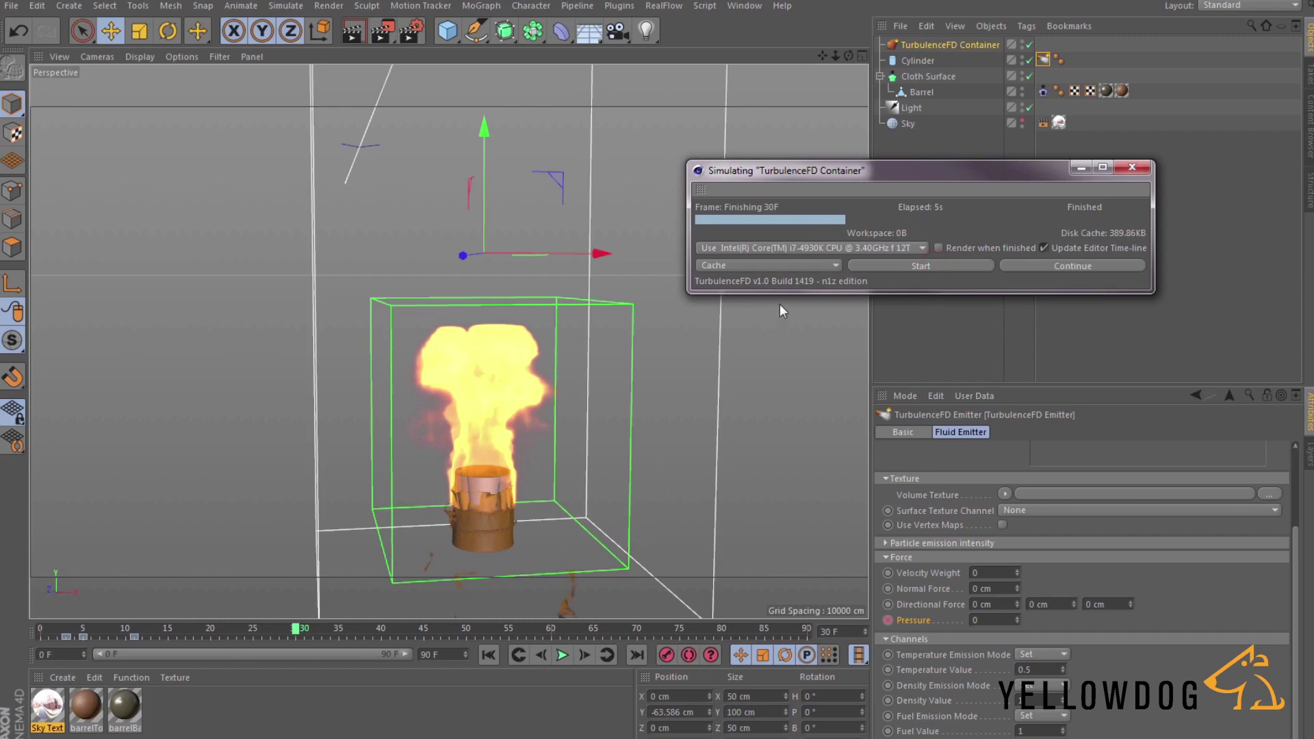
pyautogui.click(488, 655)
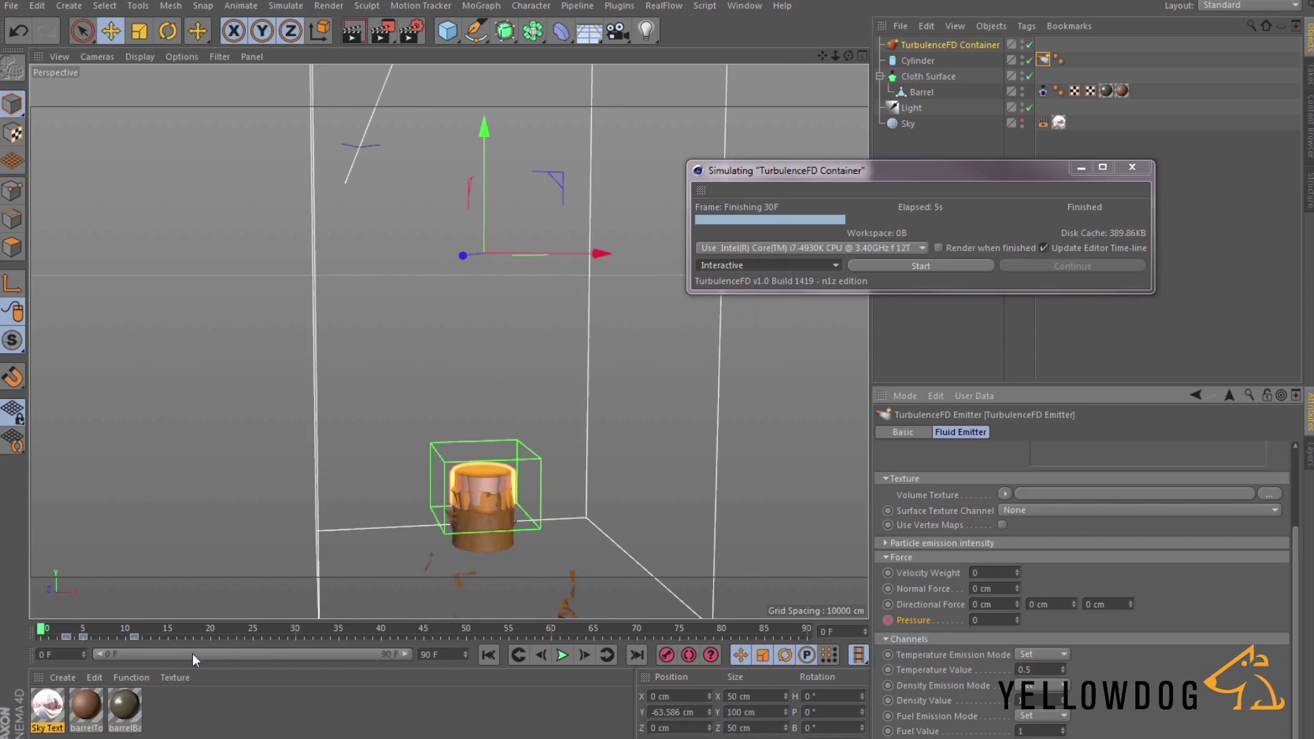
# Keyframe the emitter's Temperature Value at 0 on frame 3 and at 2 on frame 4.
pyautogui.click(70, 632)
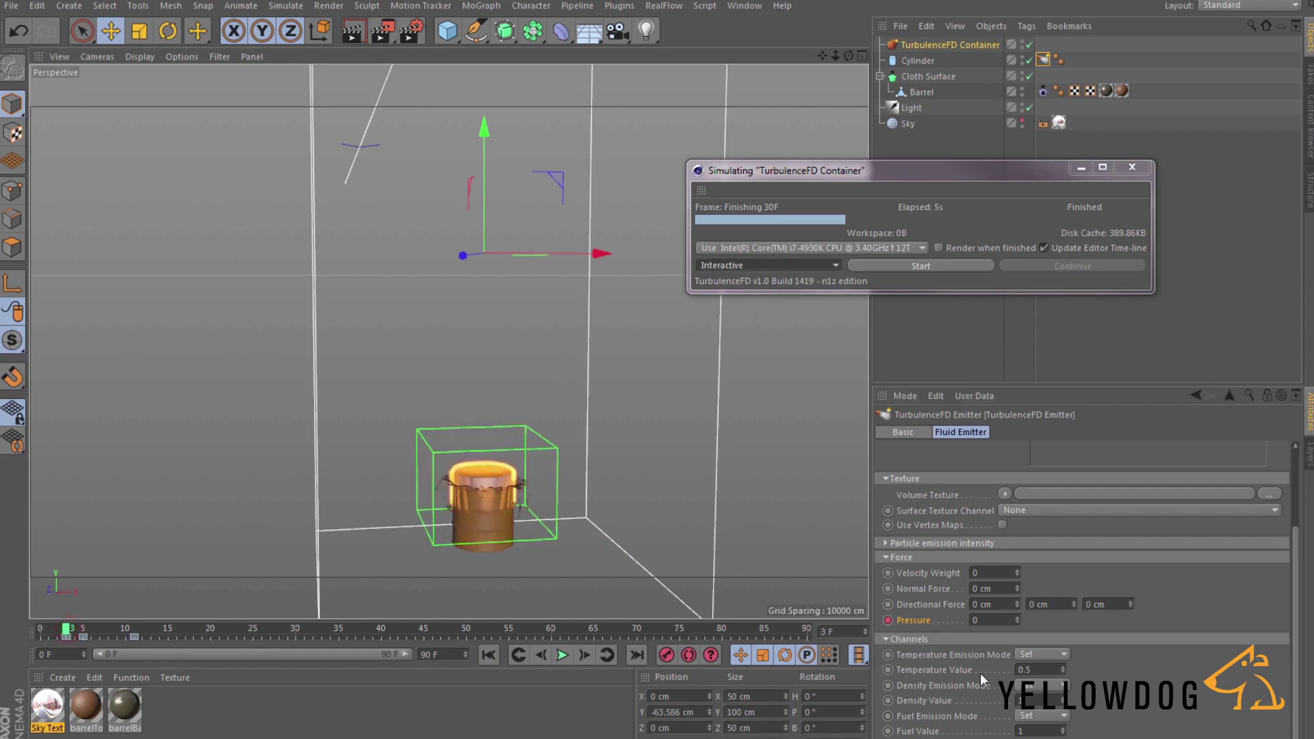
pyautogui.doubleClick(1041, 669)
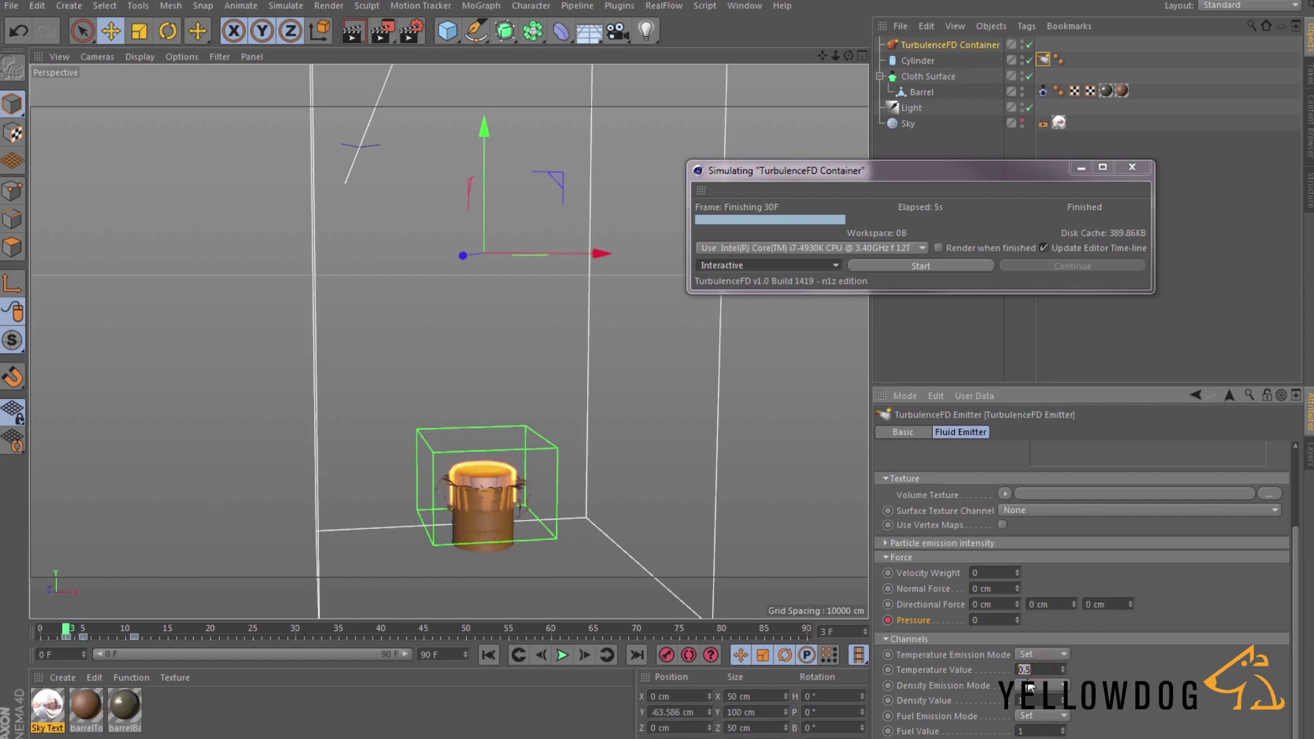
pyautogui.write('0')
pyautogui.click(75, 631)
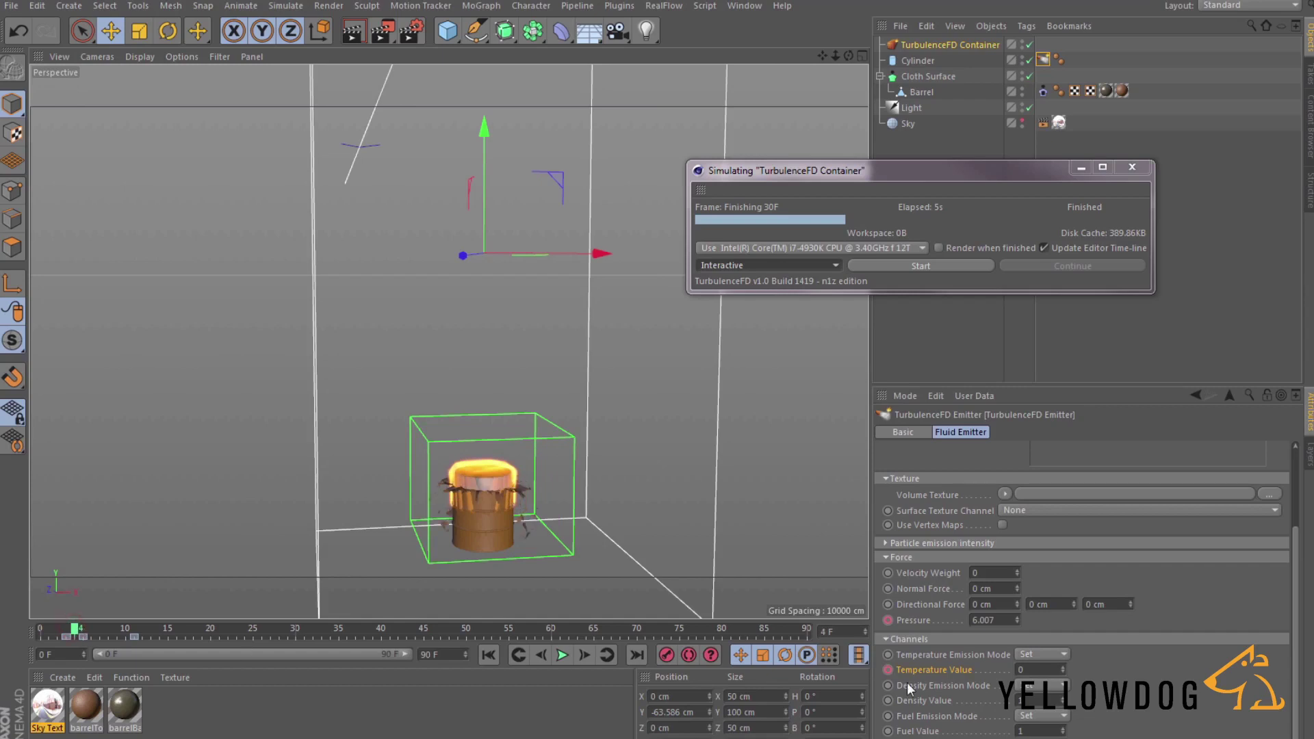
pyautogui.doubleClick(1030, 670)
pyautogui.write('2')
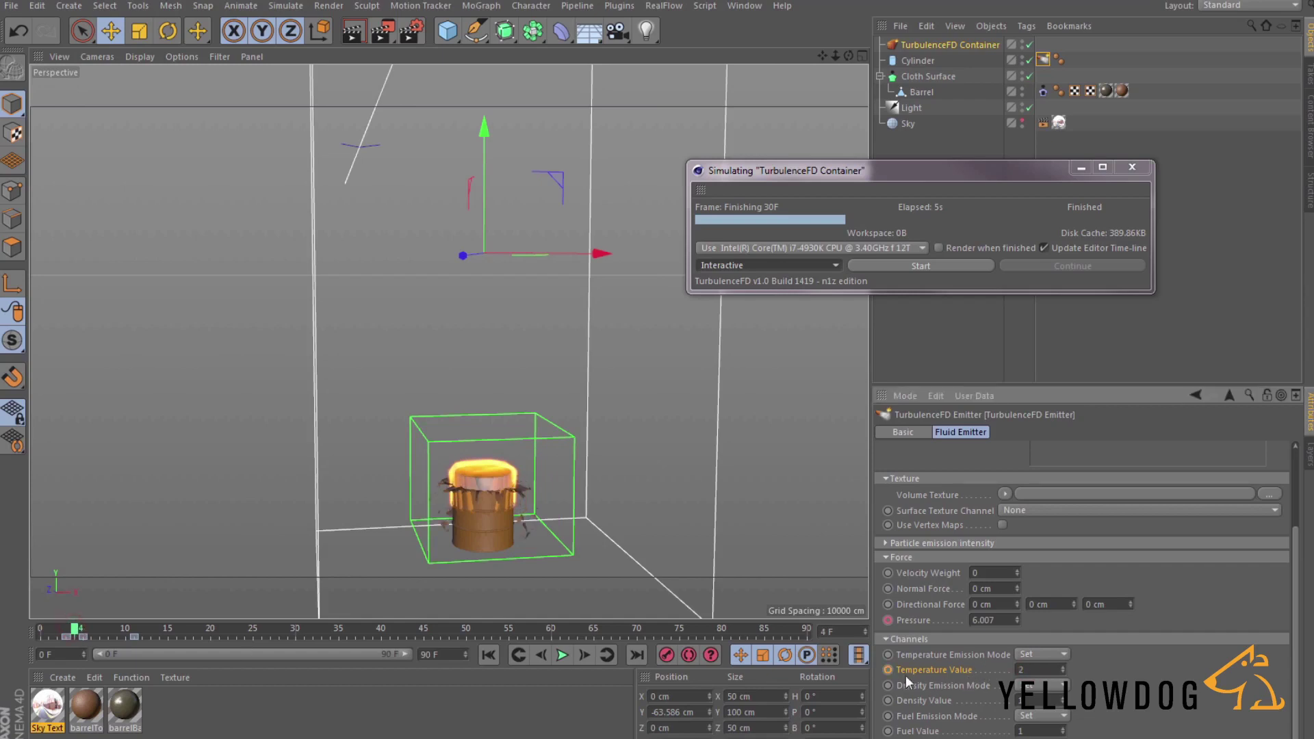
# Move the Pressure key from frame 11 to frame 20 and keyframe the emitter's Temperature Value at 0.5 there.
pyautogui.click(135, 628)
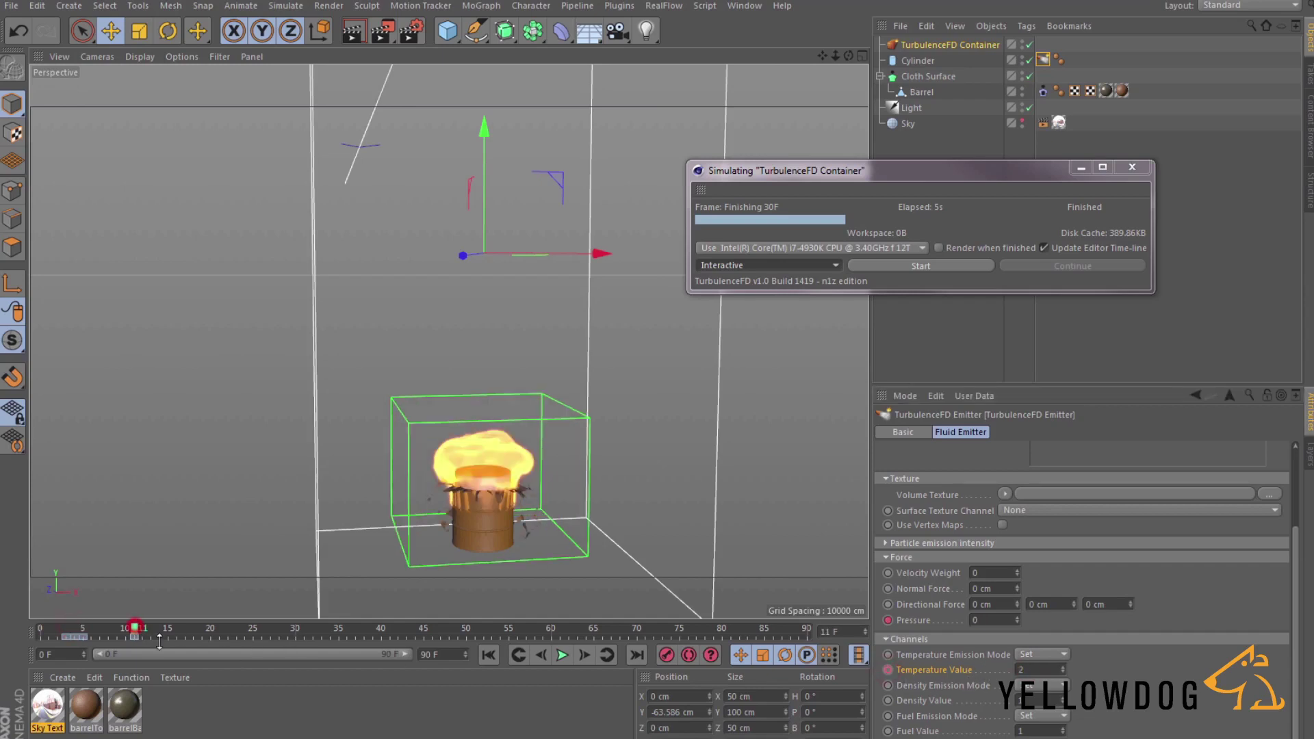
pyautogui.moveTo(133, 636); pyautogui.dragTo(212, 633)
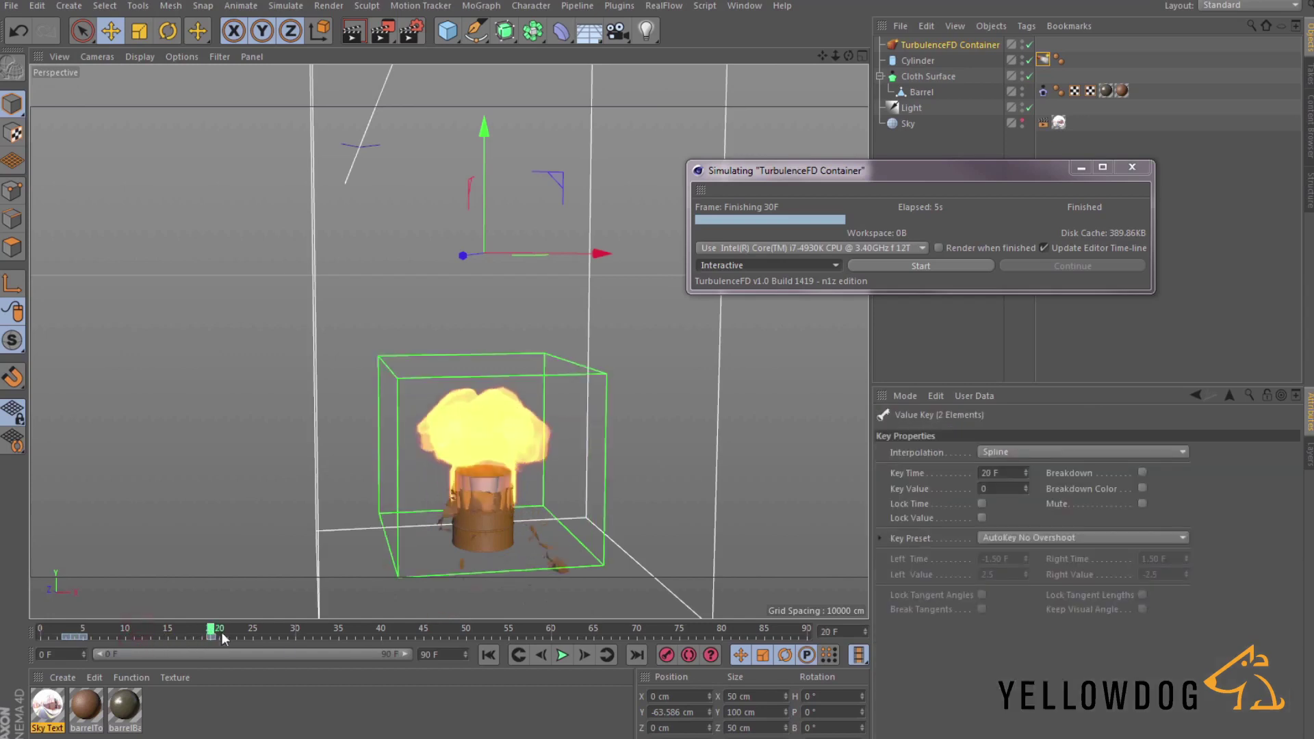
pyautogui.click(1042, 59)
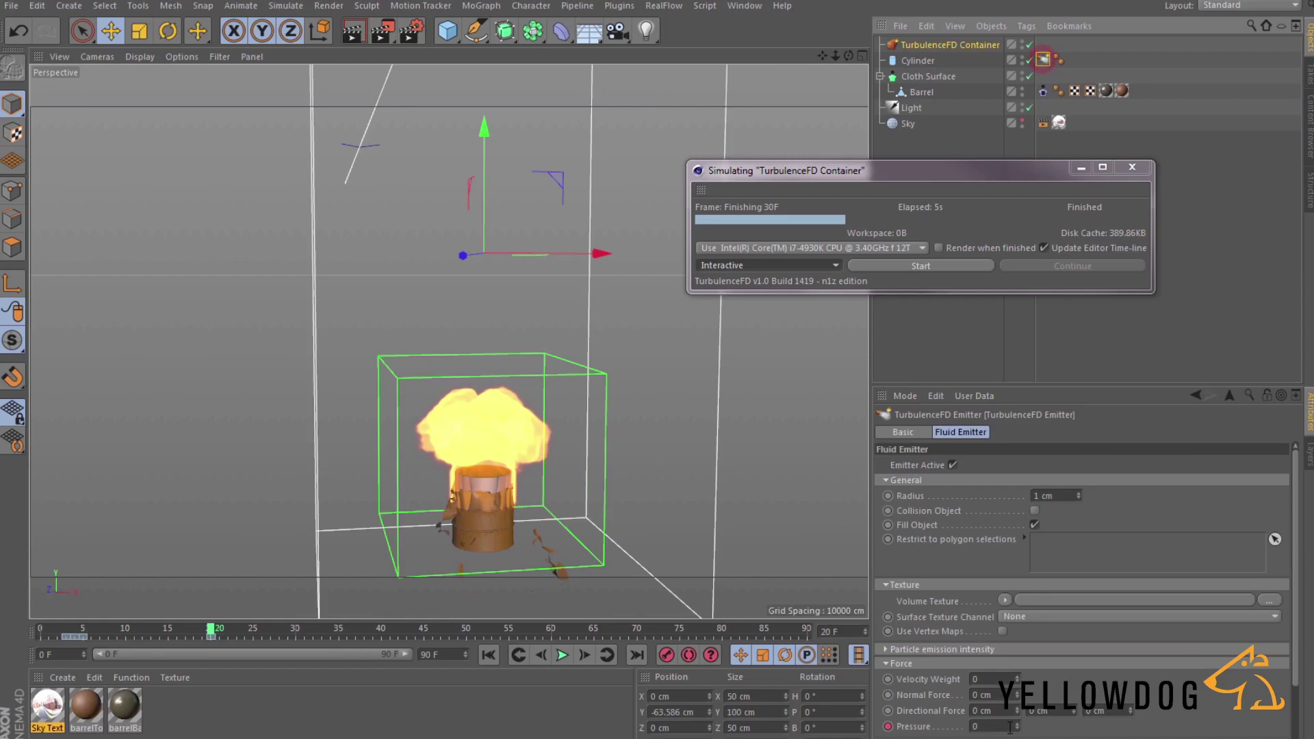
pyautogui.scroll(-3, 1090, 733)
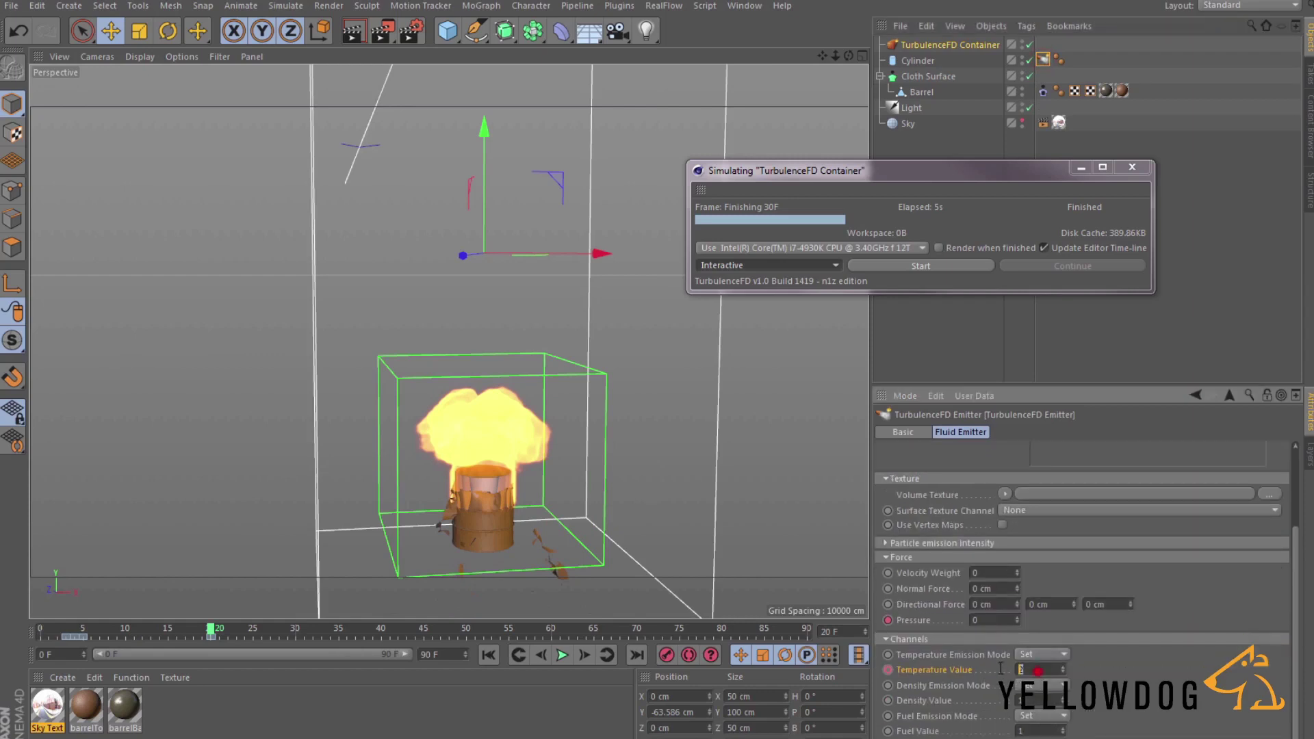
pyautogui.write('0.5')
pyautogui.keyDown('ctrl'); pyautogui.click(888, 669); pyautogui.keyUp('ctrl')
# Test the interactive simulation briefly, and set the emitter's Pressure on frame 5 to 25.
pyautogui.click(929, 266)
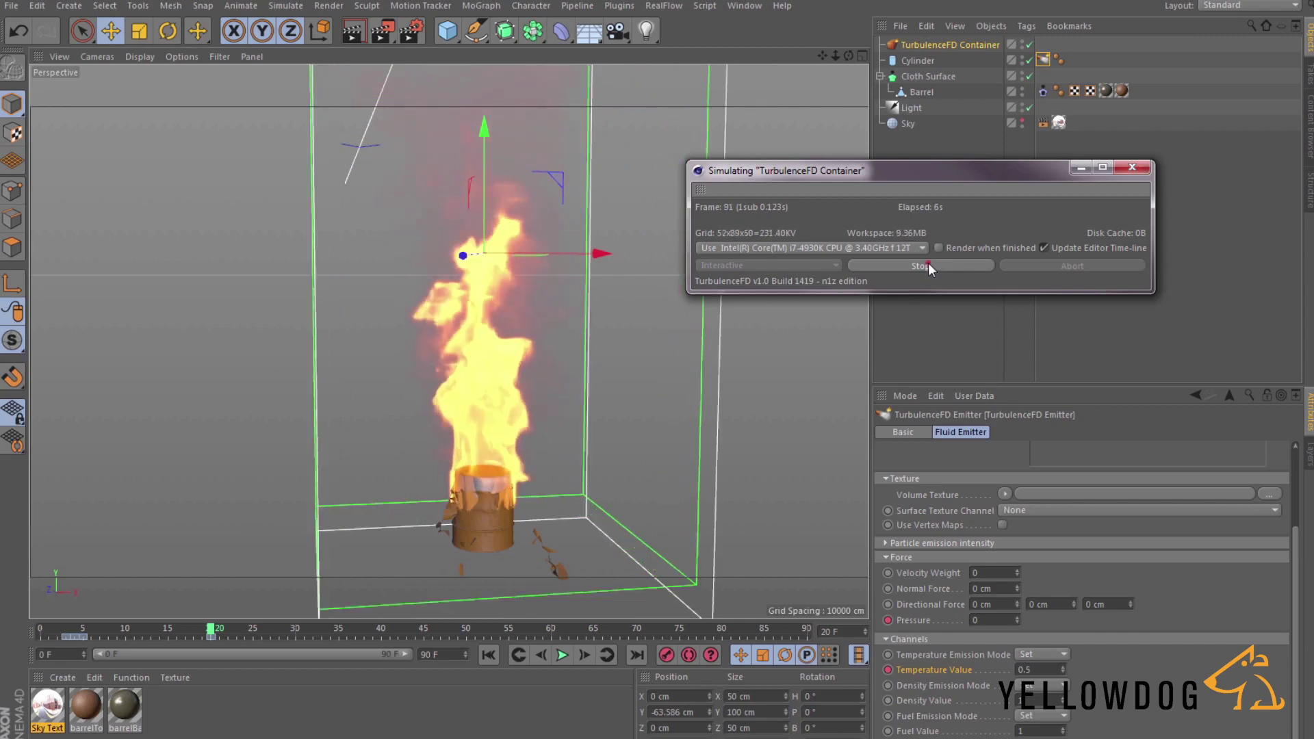
pyautogui.click(930, 265)
pyautogui.click(86, 634)
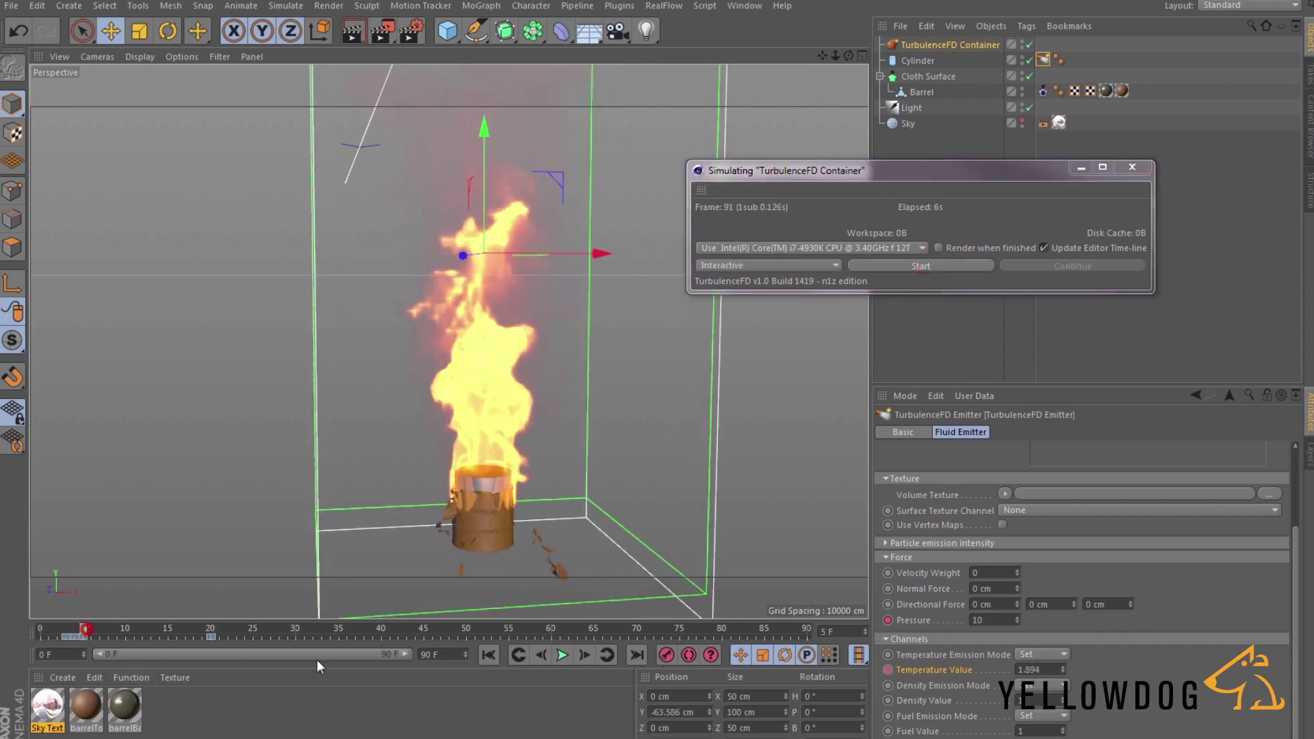
pyautogui.click(986, 620)
pyautogui.write('25')
pyautogui.press('Return')
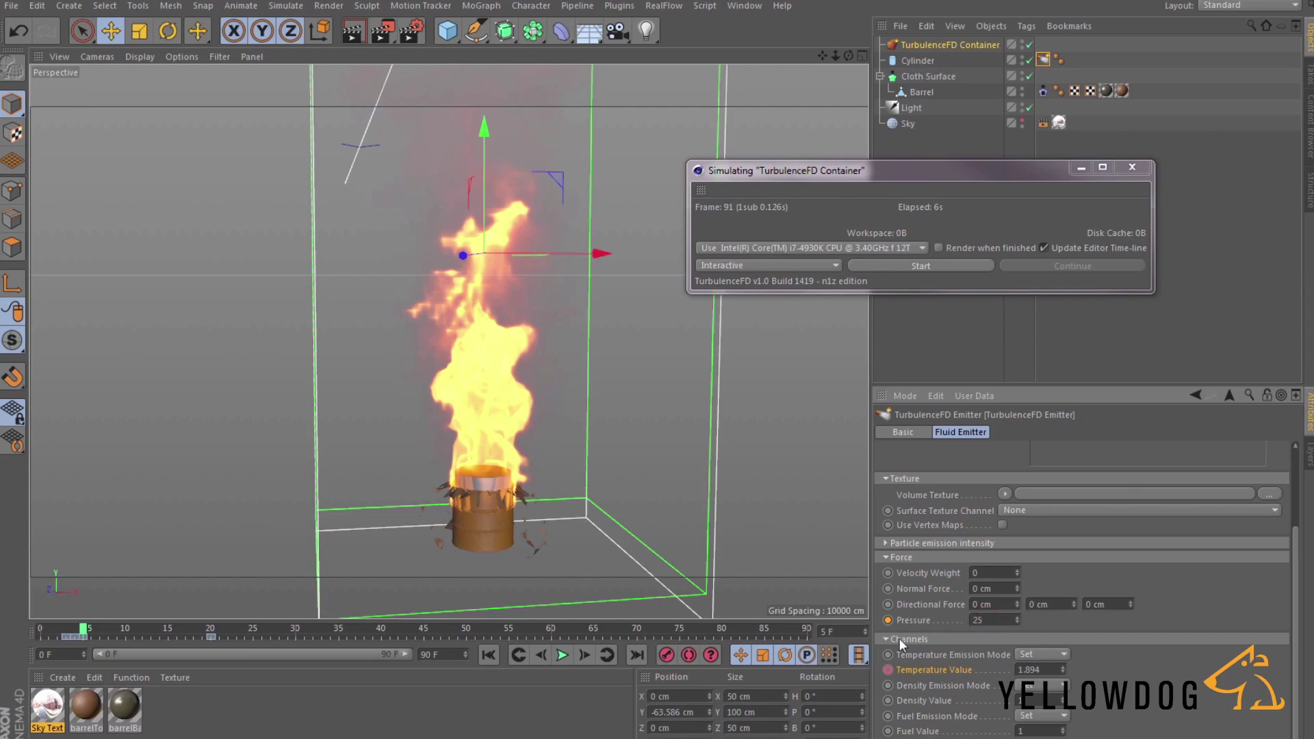
# Move the emitter keys from frame 20 to frame 14 and test the timing with interactive simulations.
pyautogui.click(910, 267)
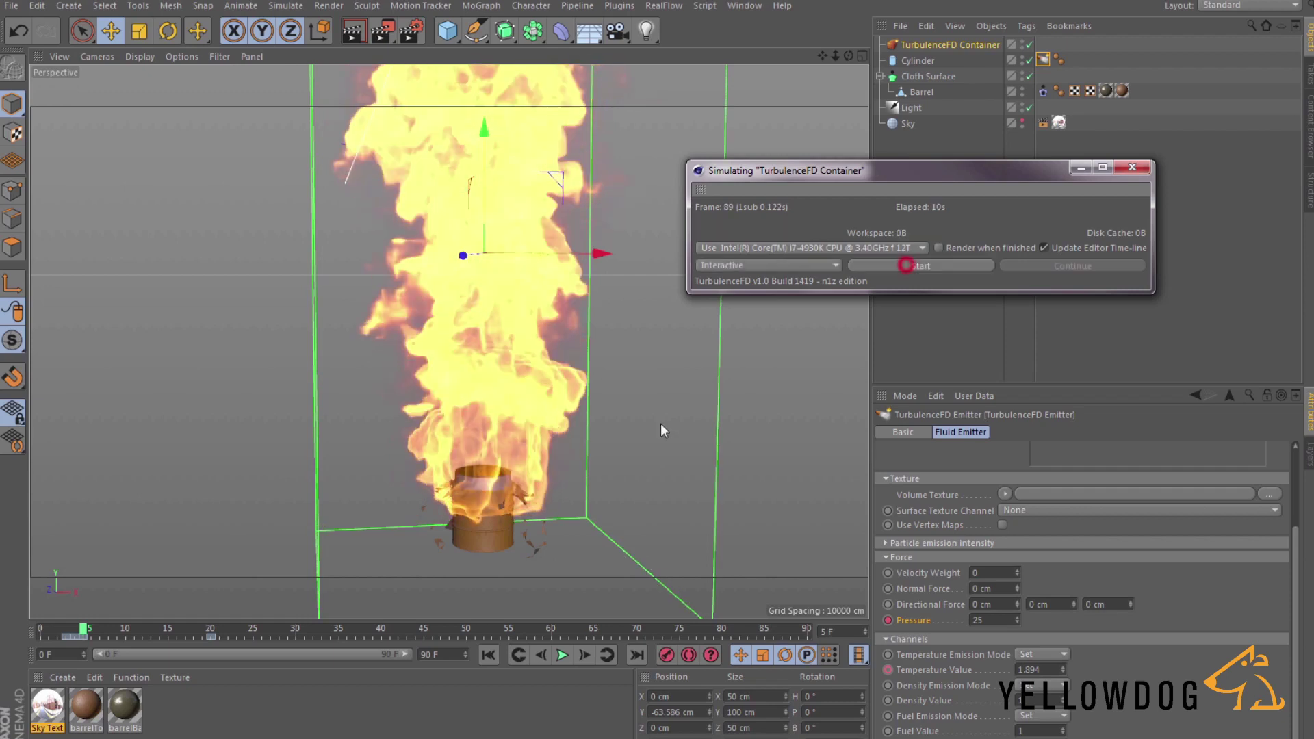
pyautogui.click(209, 636)
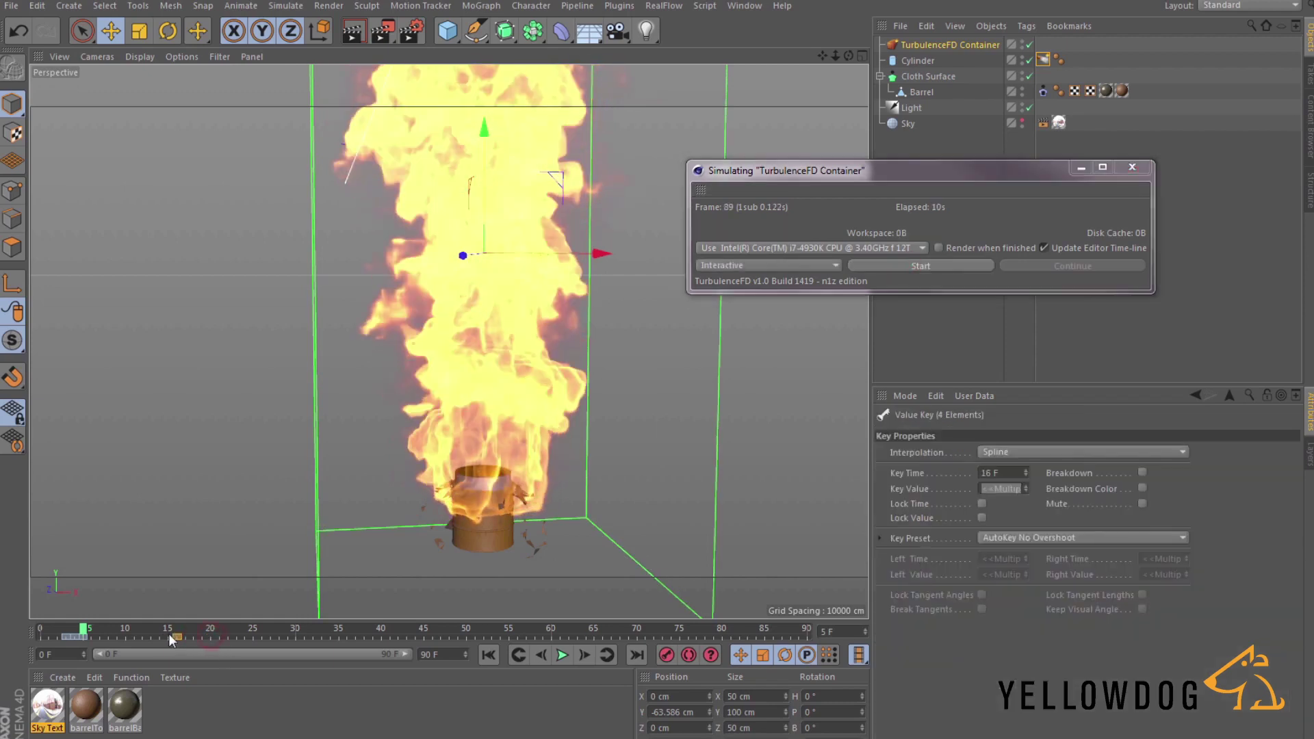
pyautogui.click(890, 268)
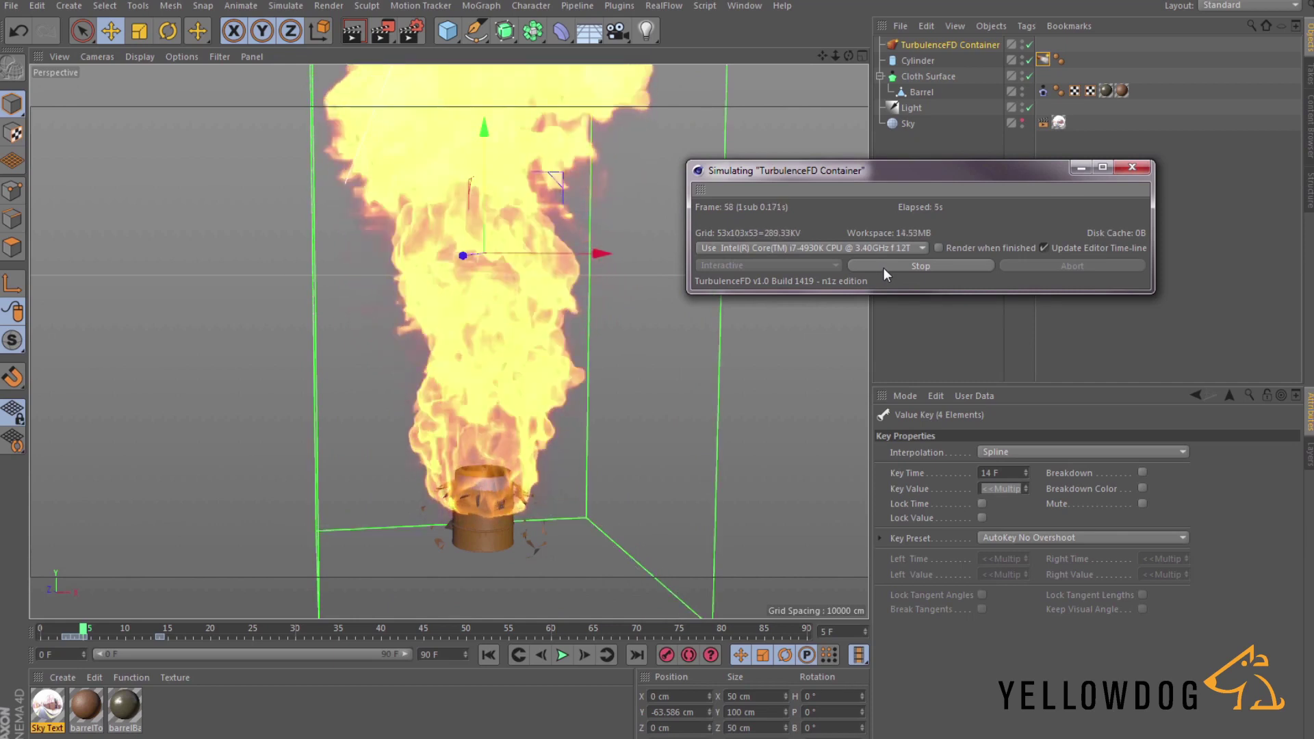
pyautogui.click(883, 268)
pyautogui.click(882, 269)
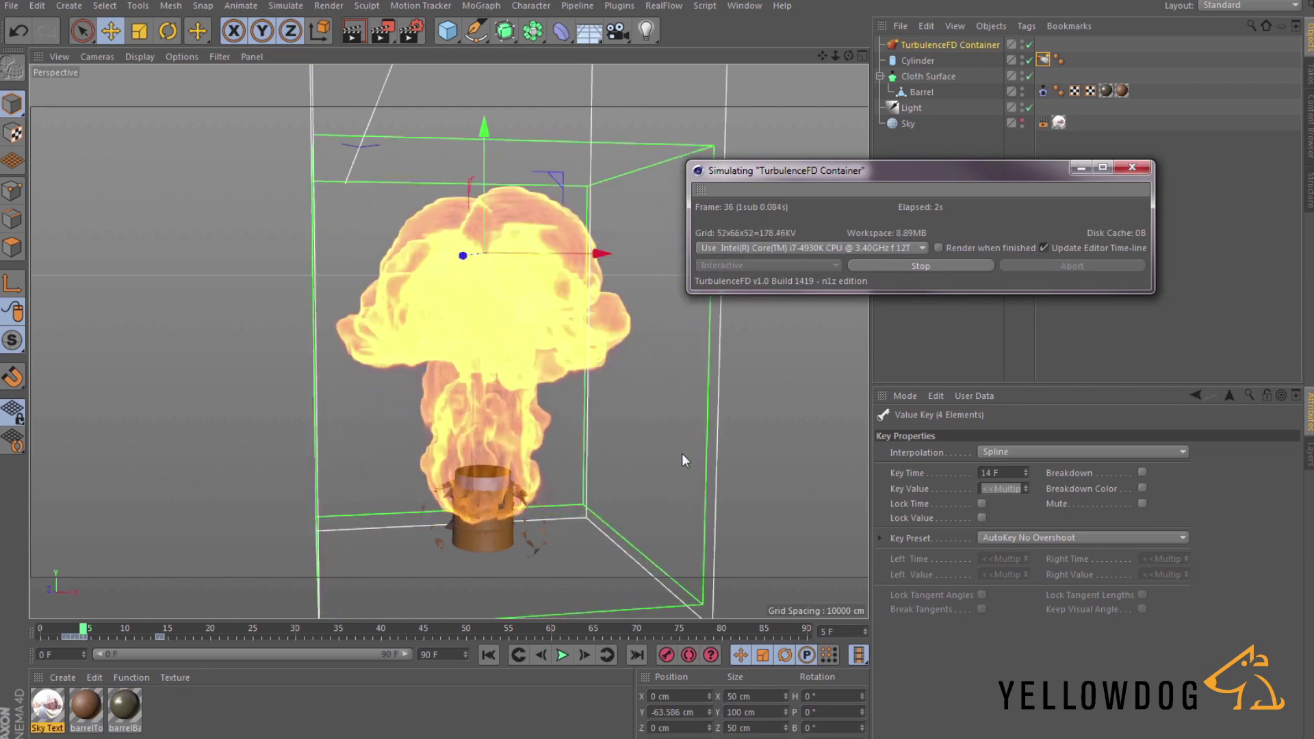
pyautogui.keyDown('alt'); pyautogui.moveTo(644, 441); pyautogui.dragTo(574, 431); pyautogui.keyUp('alt')
pyautogui.scroll(5, 535, 478)
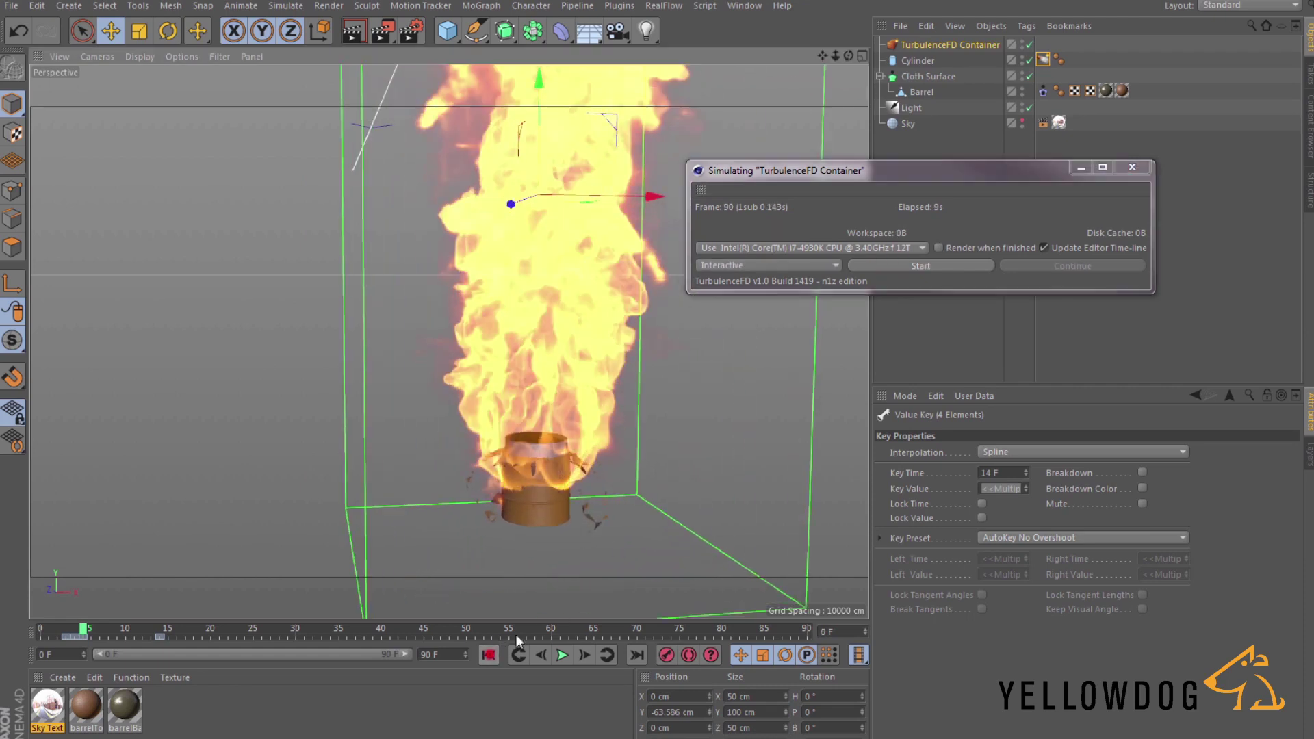
# Simulate from the first frame in Cache mode, overwriting the existing cache, stop at frame 68, and review the burst at frame 7.
pyautogui.click(798, 265)
pyautogui.click(775, 293)
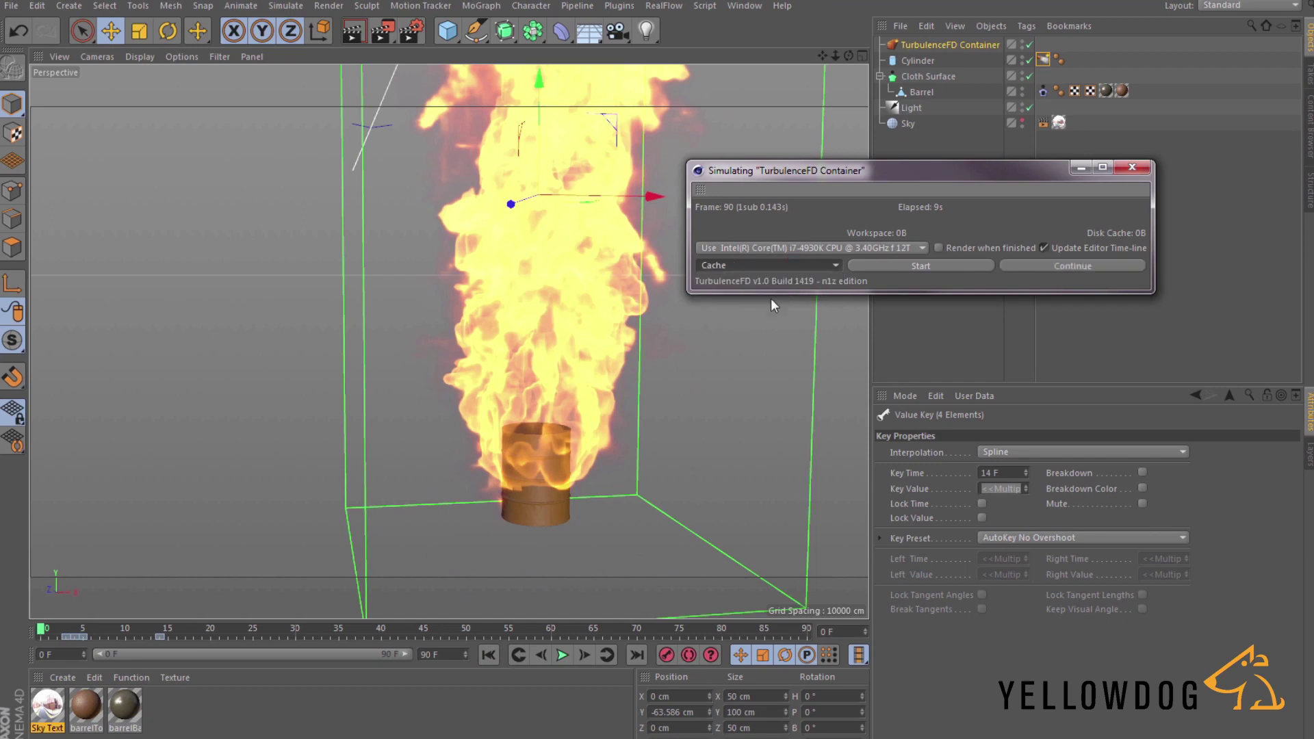
pyautogui.click(890, 265)
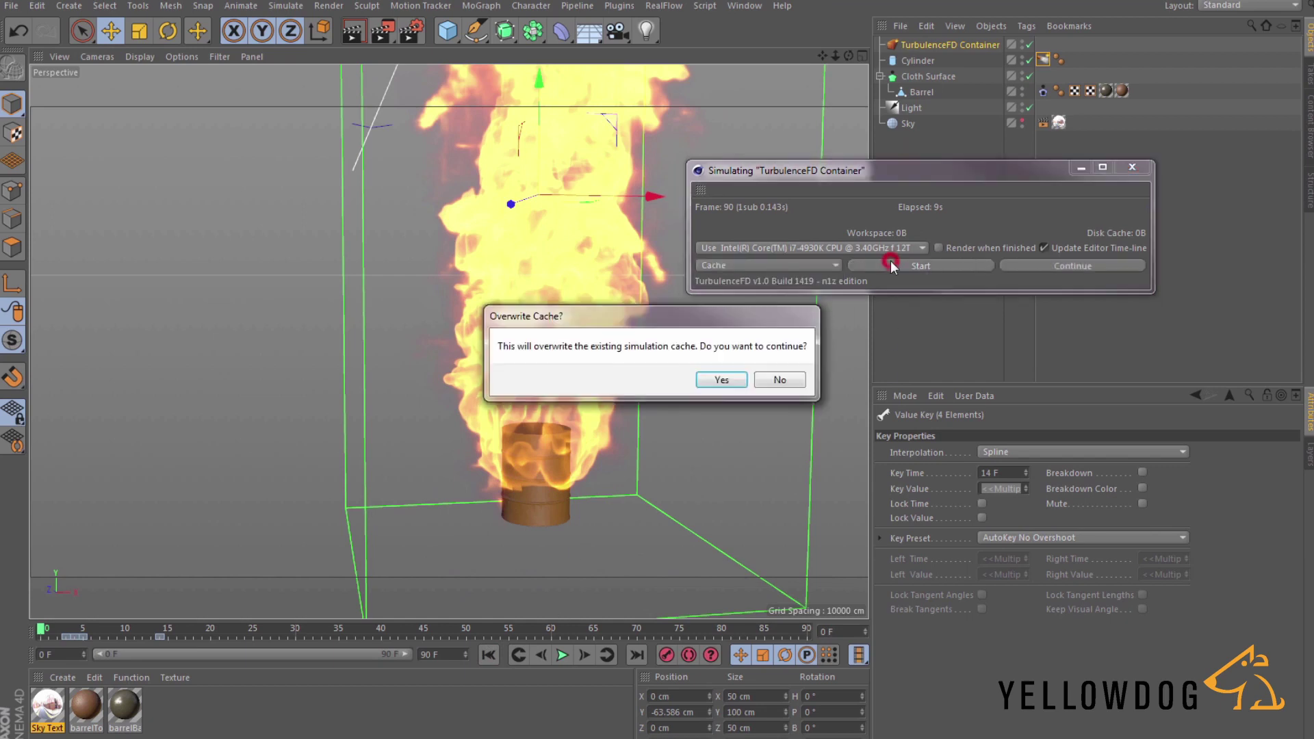
pyautogui.click(721, 381)
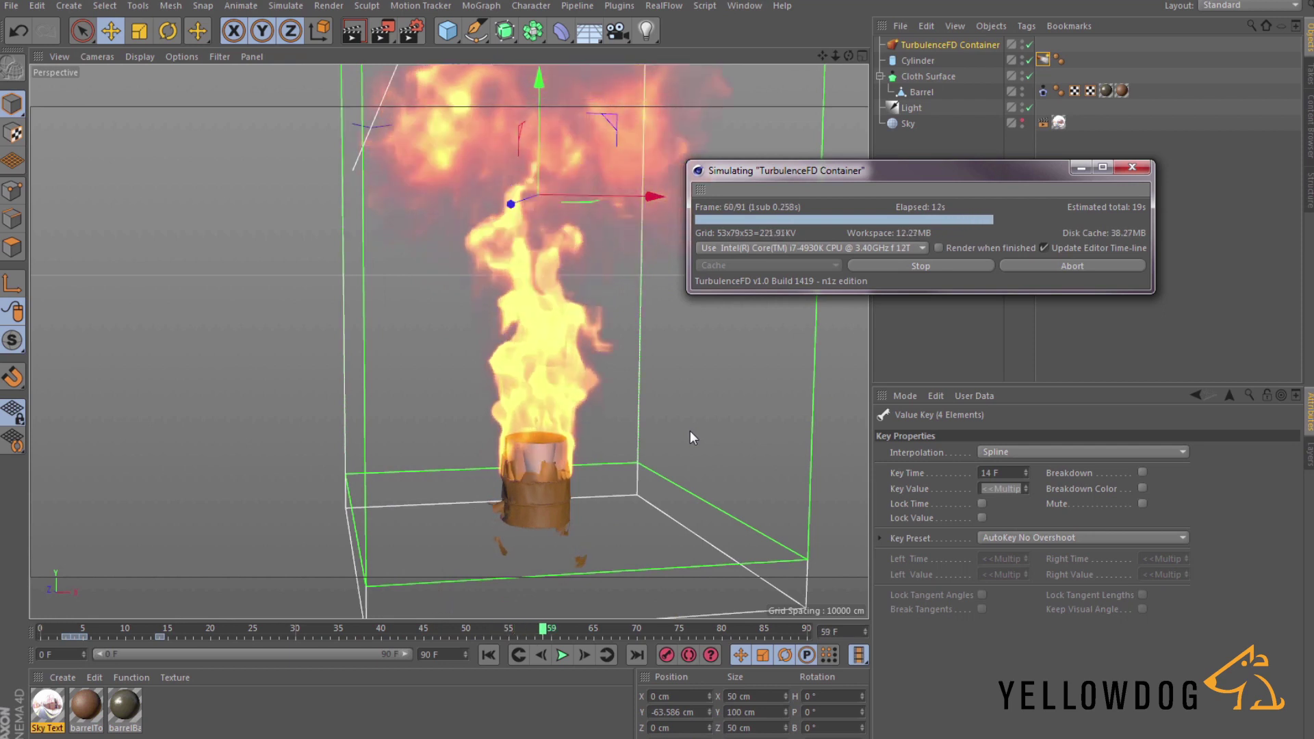
pyautogui.click(902, 265)
pyautogui.moveTo(78, 633)
pyautogui.mouseDown()
pyautogui.moveTo(56, 634)
pyautogui.moveTo(100, 634)
pyautogui.mouseUp()
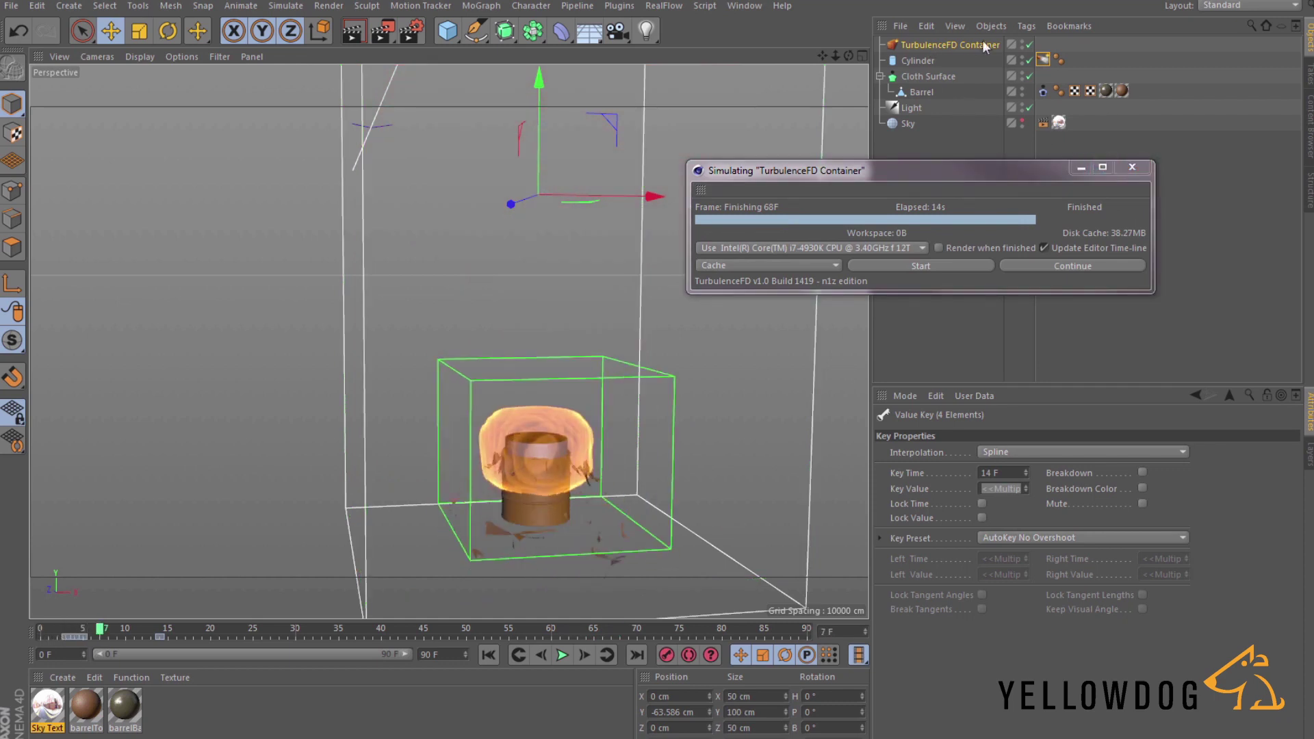
# Shift the emitter's early group of keyframes to begin at frame 0 and test it with a new Cache simulation stopped at frame 61.
pyautogui.click(1043, 59)
pyautogui.click(92, 634)
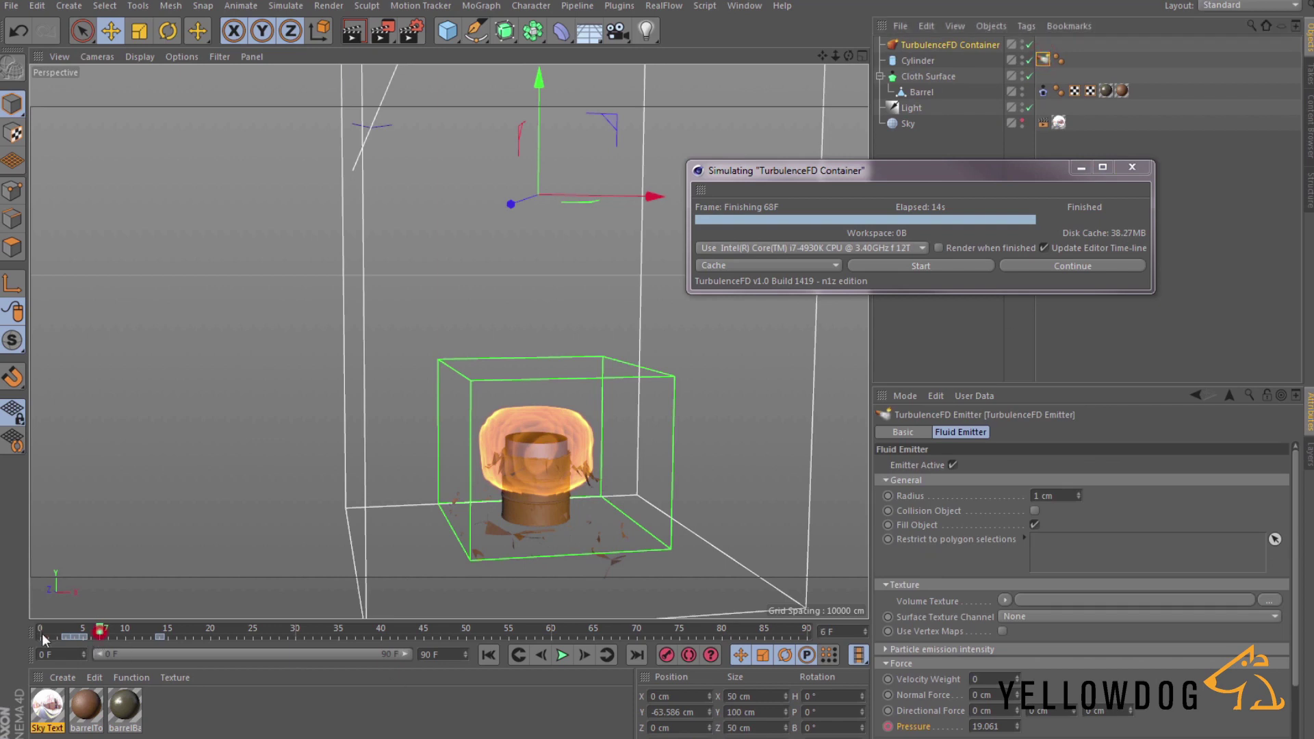
pyautogui.click(42, 633)
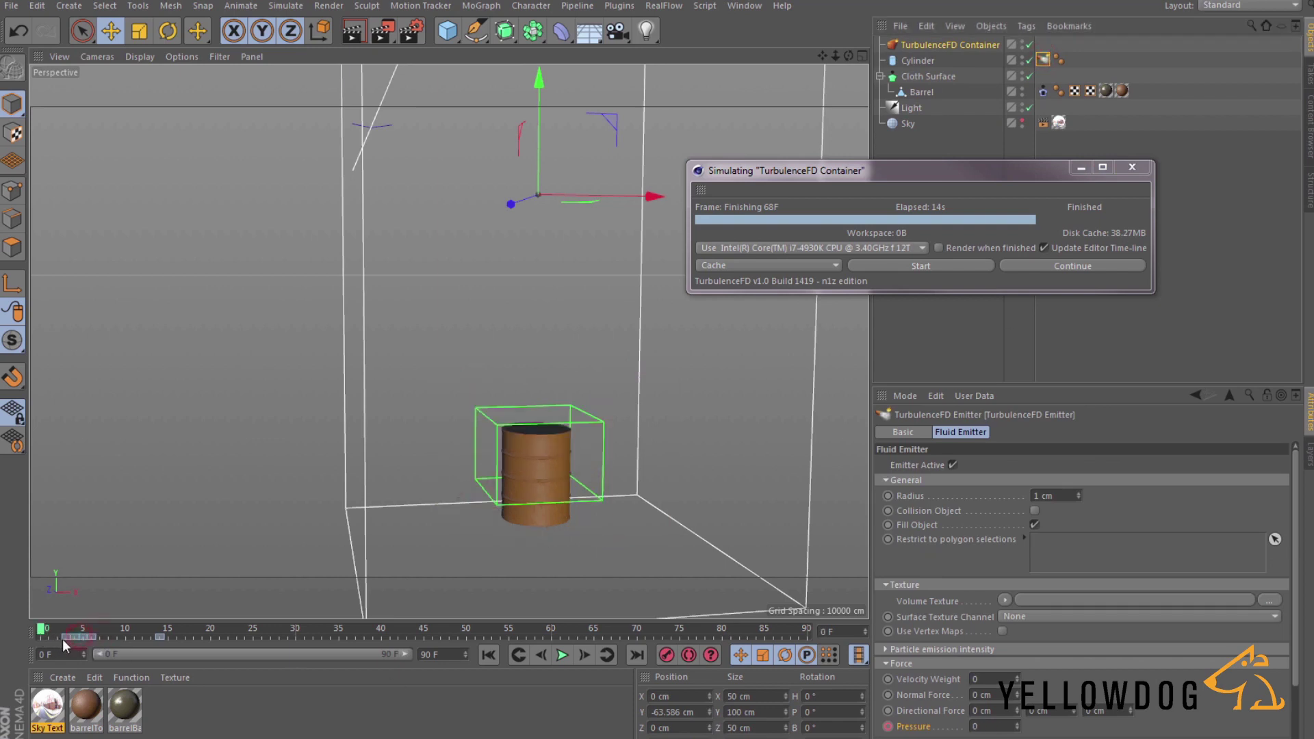
pyautogui.moveTo(43, 635); pyautogui.dragTo(81, 635)
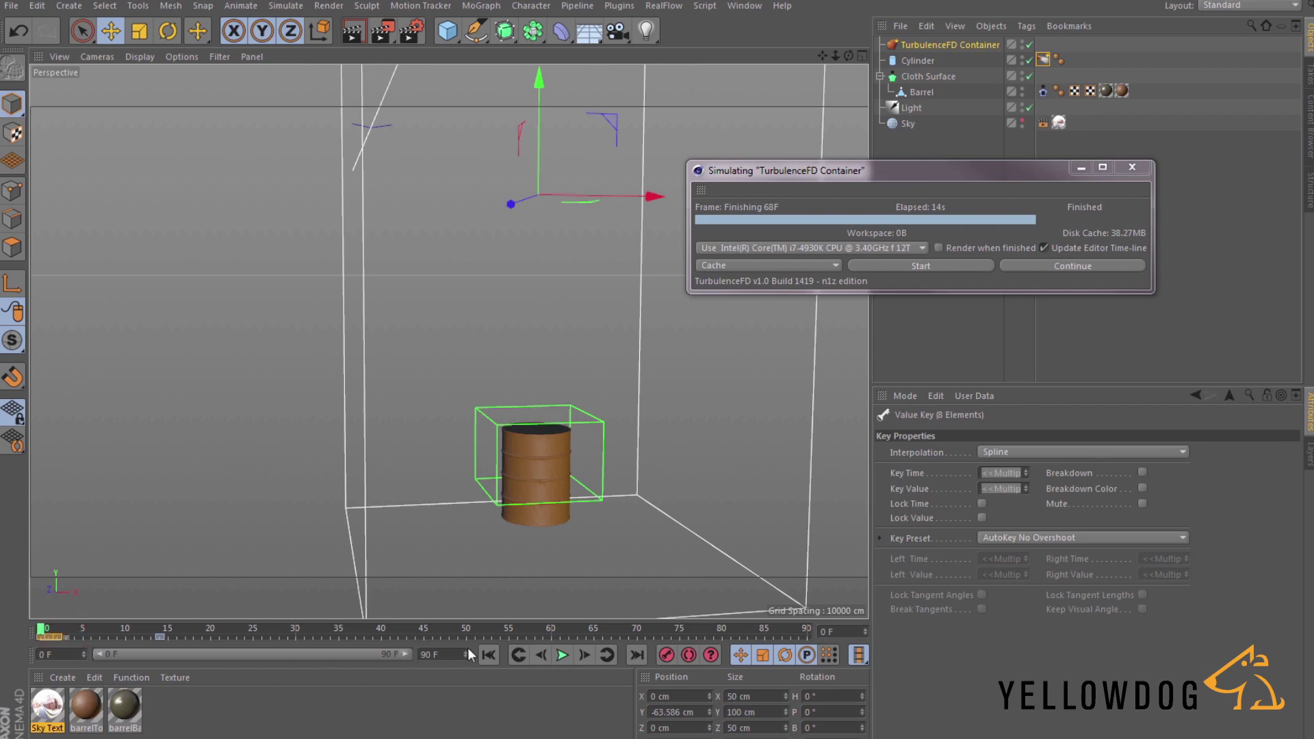
pyautogui.click(905, 264)
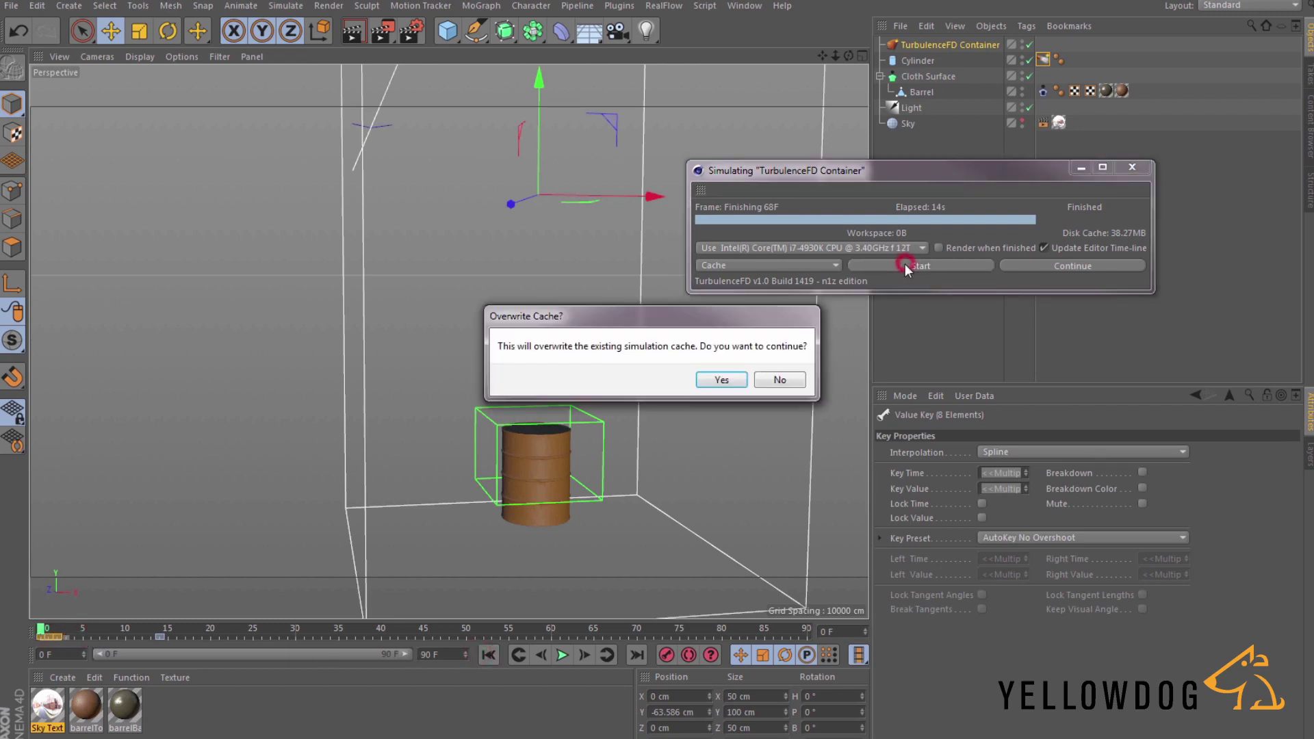
pyautogui.click(713, 379)
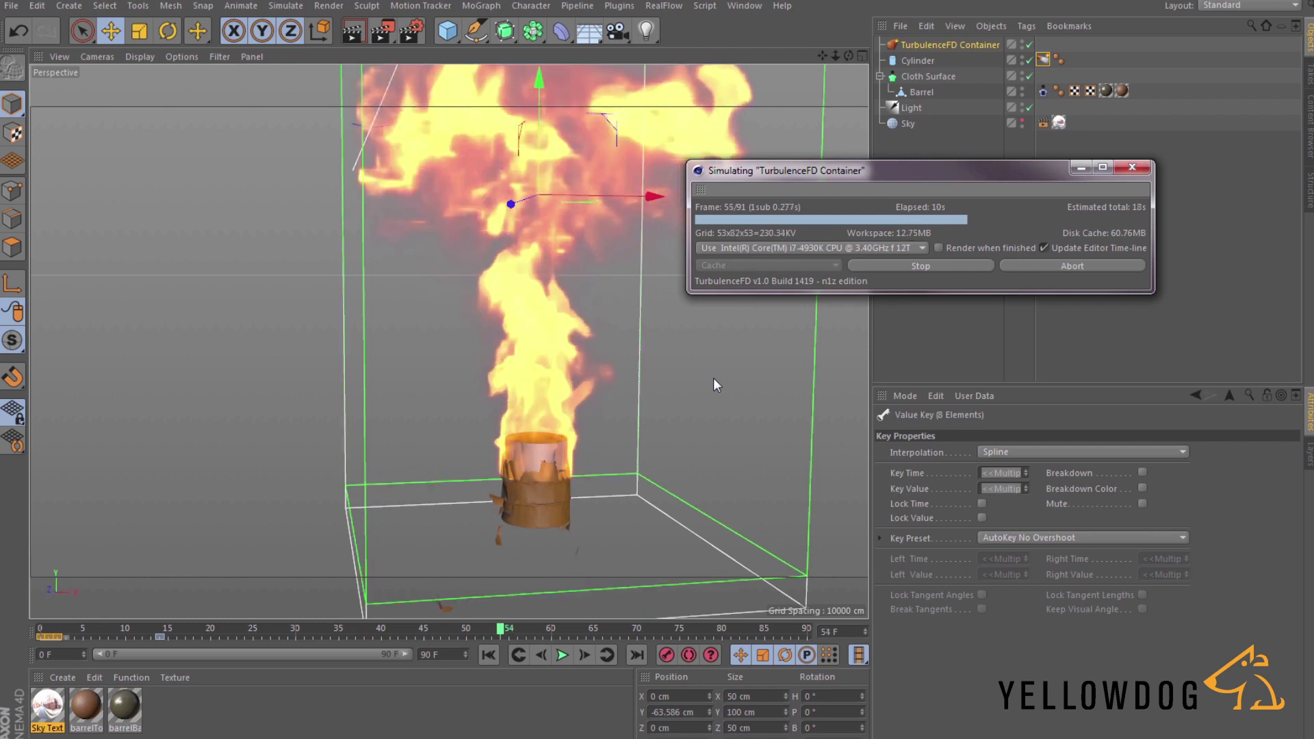
pyautogui.click(910, 265)
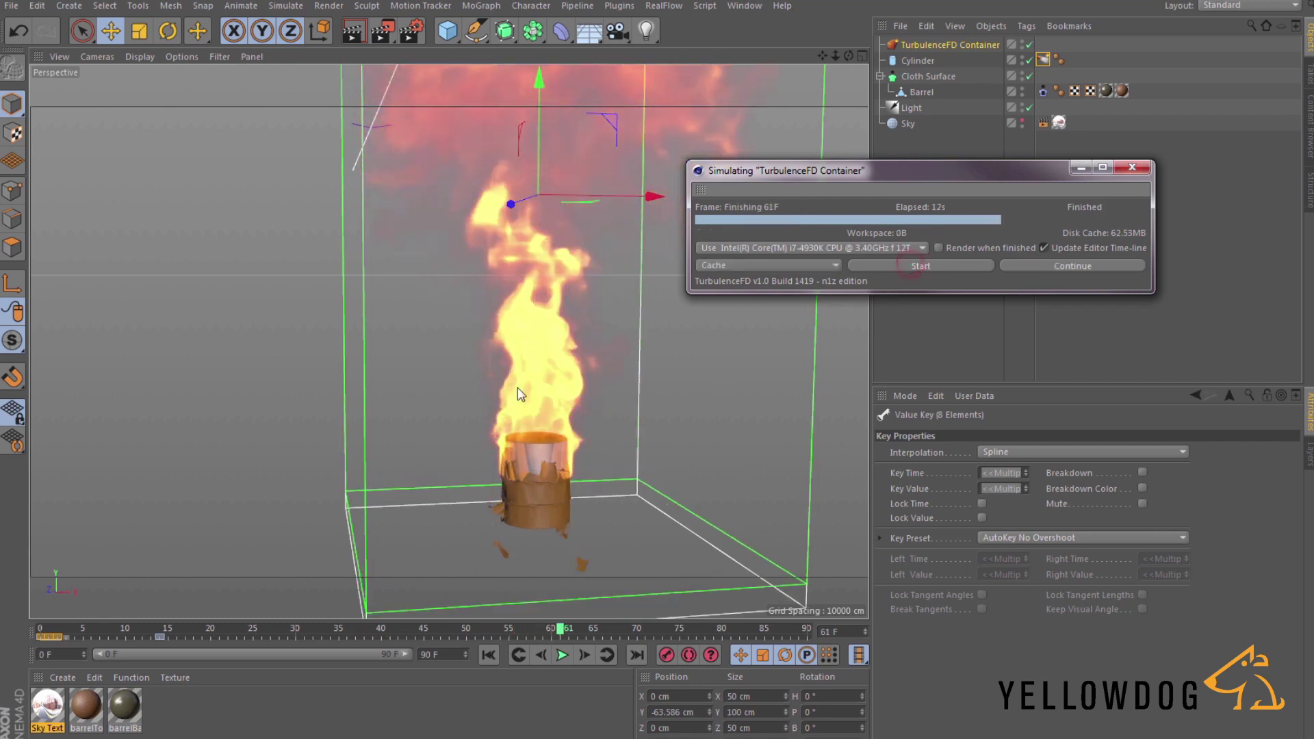
# Bring up the emitter's Force and Channels settings and extend the timeline and preview range to 150 frames.
pyautogui.click(1042, 60)
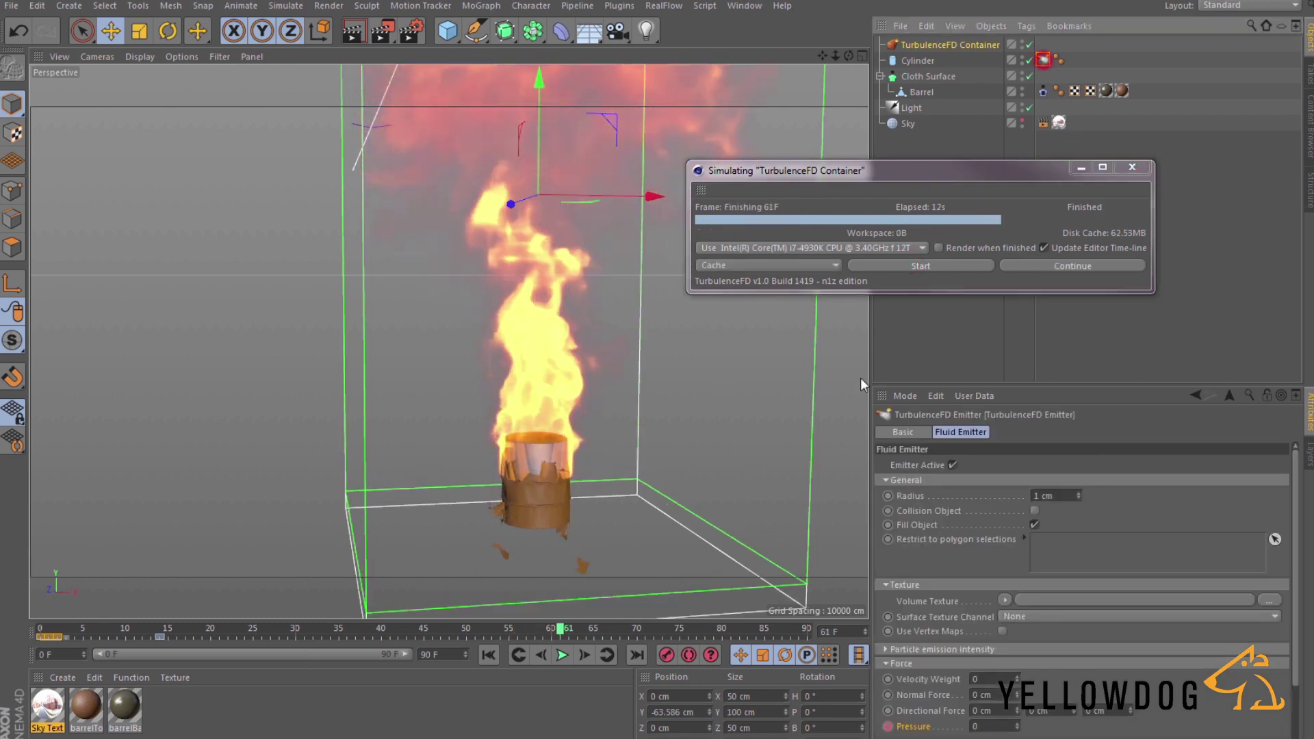
pyautogui.scroll(-3, 1218, 715)
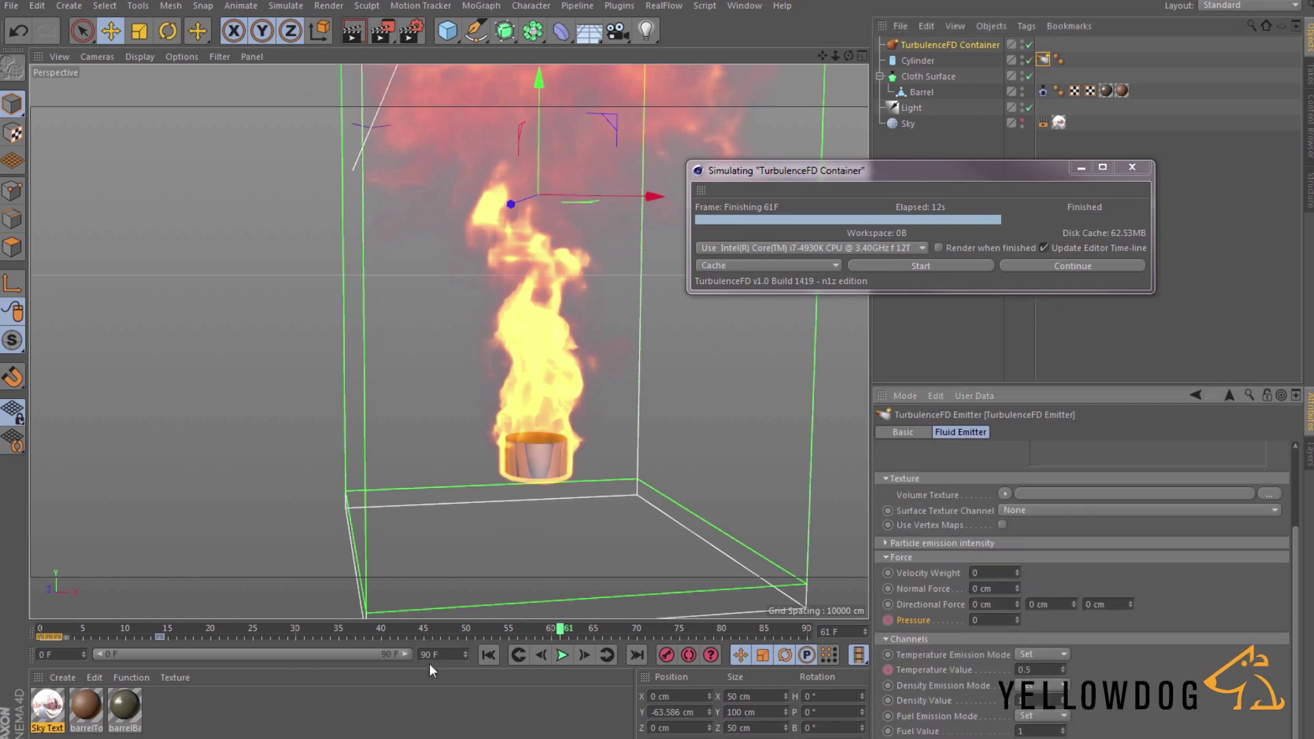
pyautogui.moveTo(560, 629); pyautogui.dragTo(576, 628)
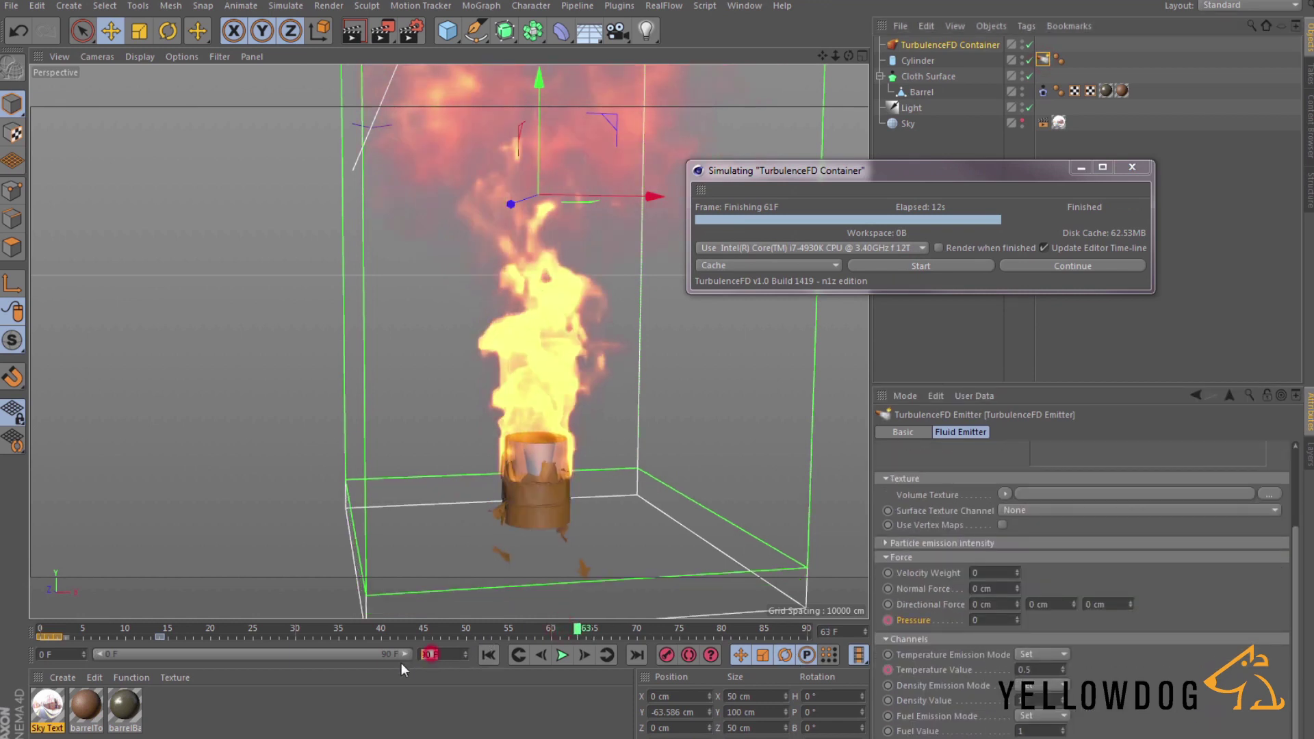
pyautogui.write('150')
pyautogui.press('Return')
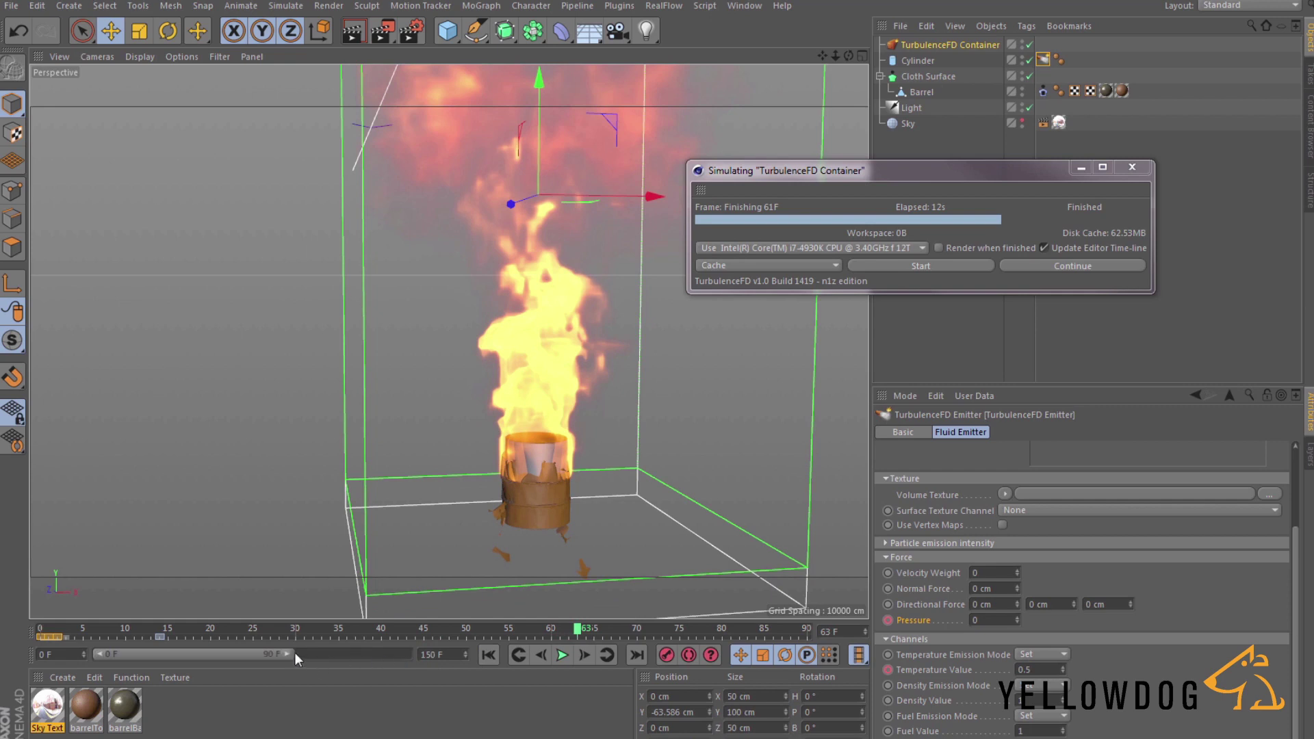
# Keyframe the emitter's Temperature Value at 0.5 on frame 89 and at 0 around frame 95.
pyautogui.click(498, 629)
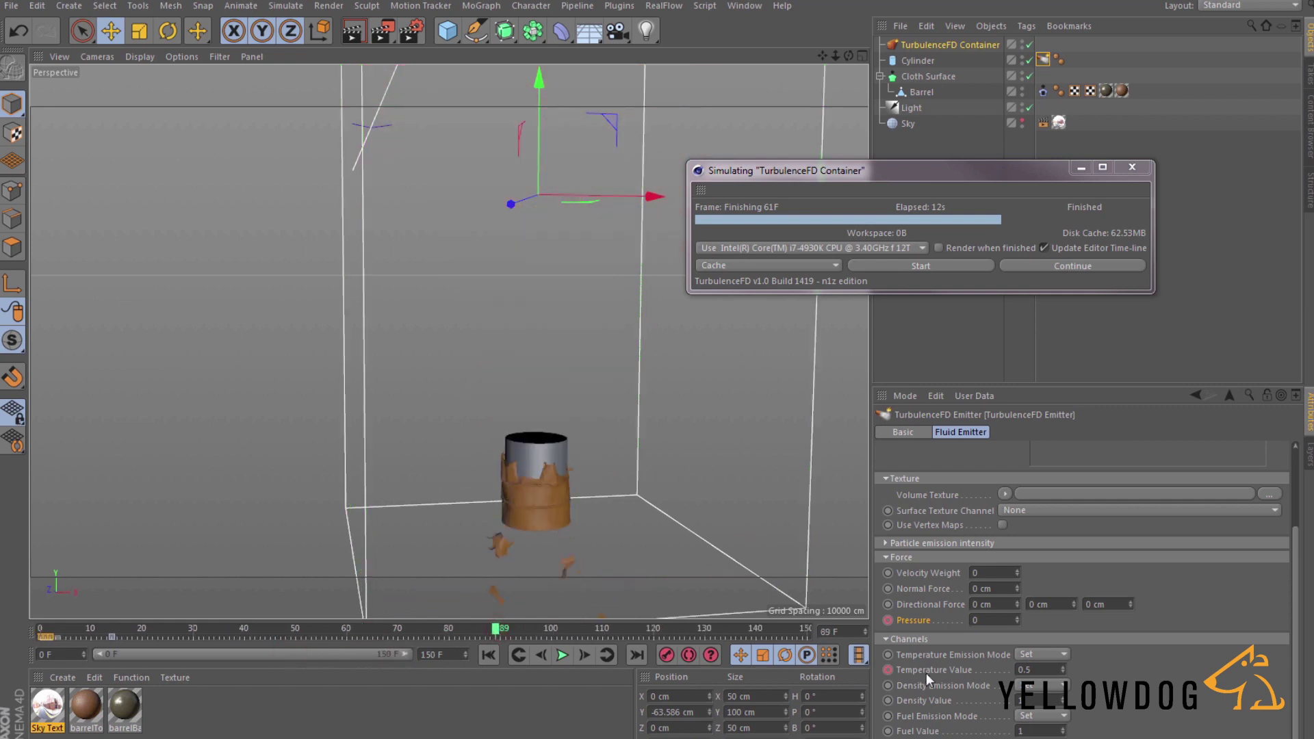
pyautogui.keyDown('ctrl'); pyautogui.click(888, 669); pyautogui.keyUp('ctrl')
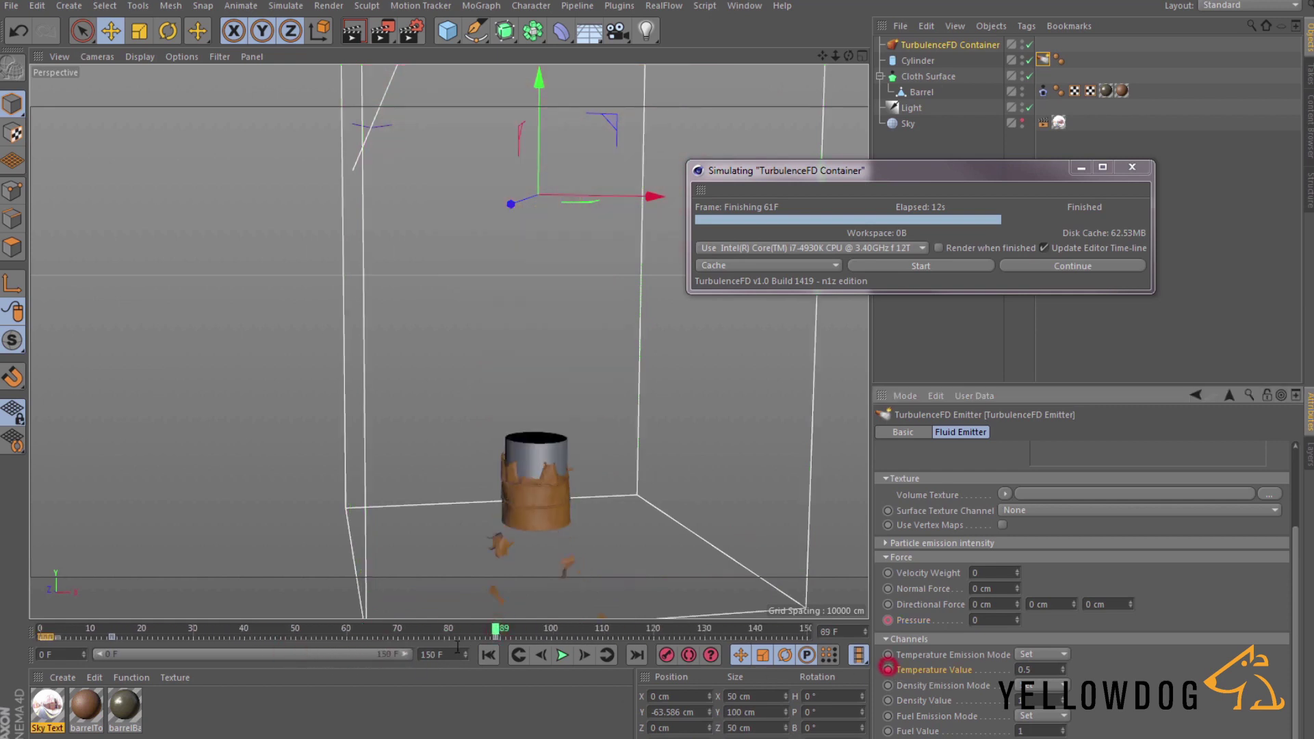
pyautogui.click(524, 629)
pyautogui.click(1034, 669)
pyautogui.press('Return')
# Recache the simulation from the first frame, overwriting the old cache, stop it at frame 123, and review frame 39.
pyautogui.click(488, 654)
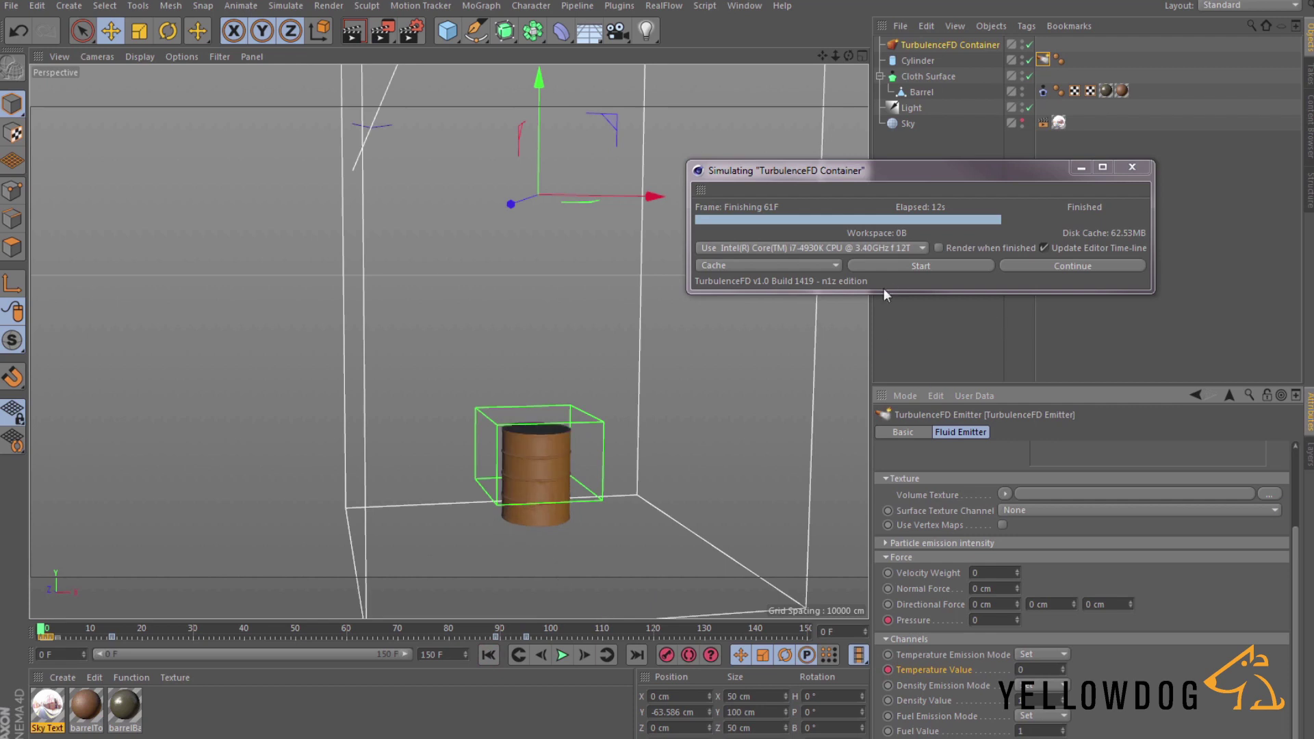
pyautogui.click(914, 265)
pyautogui.click(730, 379)
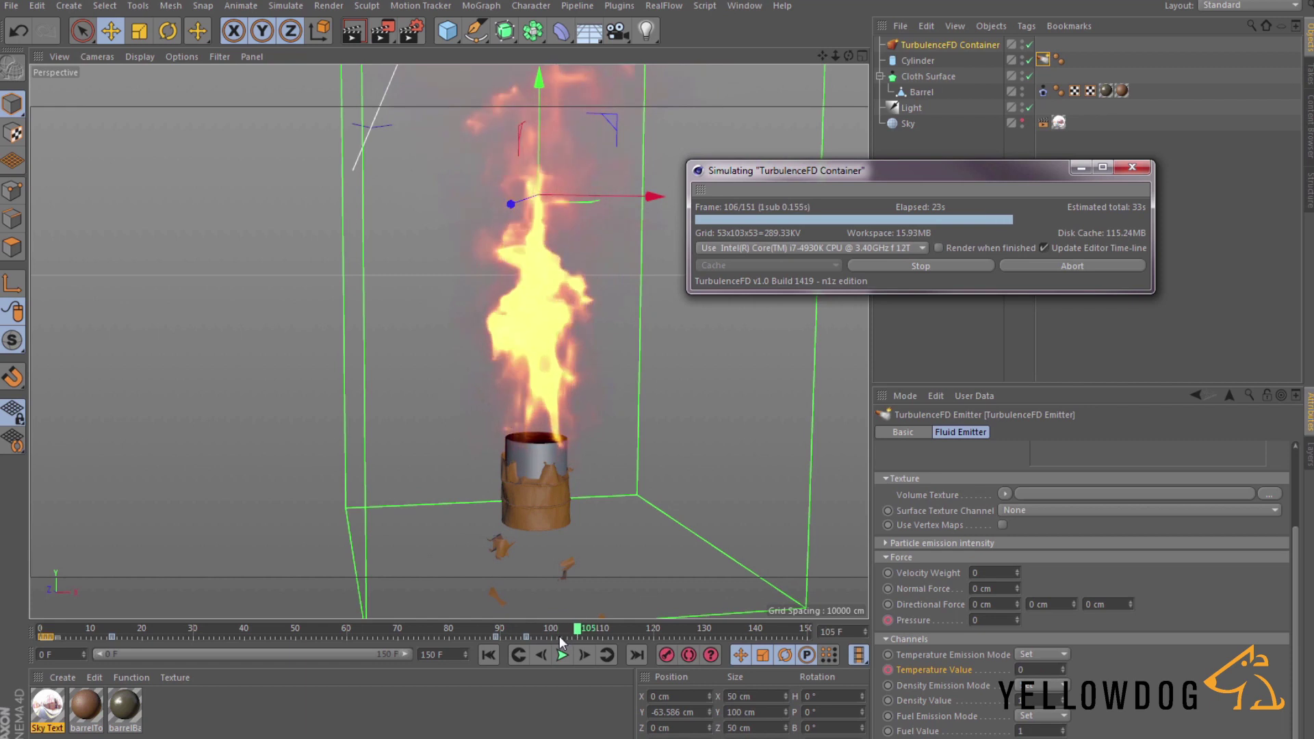
pyautogui.click(948, 266)
pyautogui.moveTo(487, 628)
pyautogui.mouseDown()
pyautogui.moveTo(26, 643)
pyautogui.moveTo(240, 646)
pyautogui.mouseUp()
# Set the TurbulenceFD Container's Smoke Shader mapping Channel to Density and render the view.
pyautogui.click(933, 44)
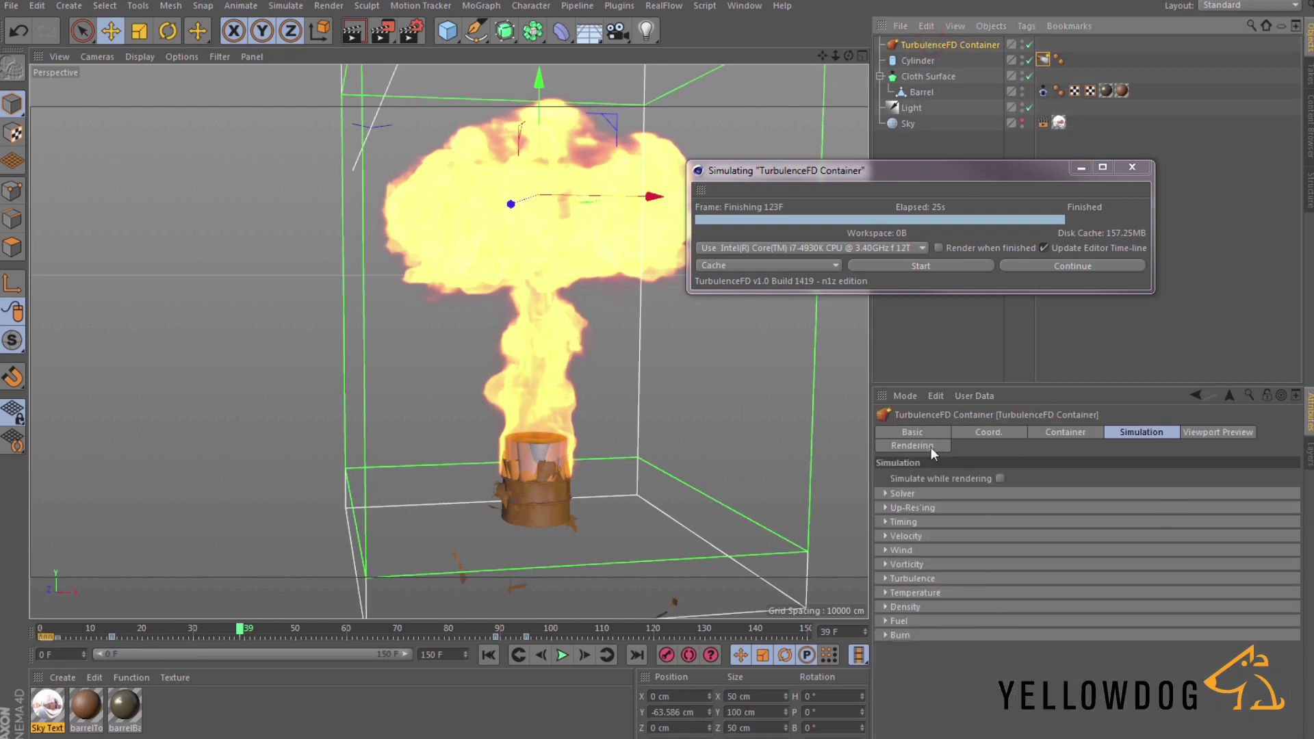
pyautogui.click(921, 446)
pyautogui.click(896, 477)
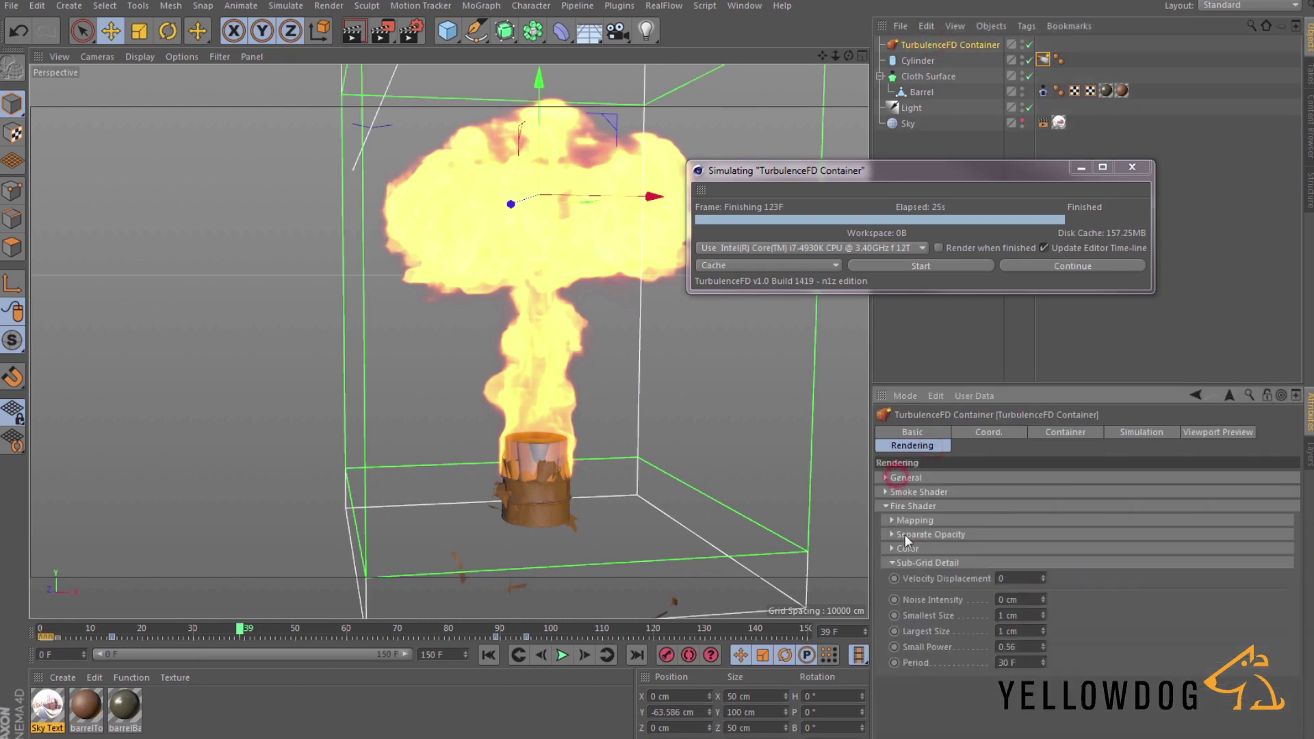
pyautogui.click(904, 492)
pyautogui.click(902, 506)
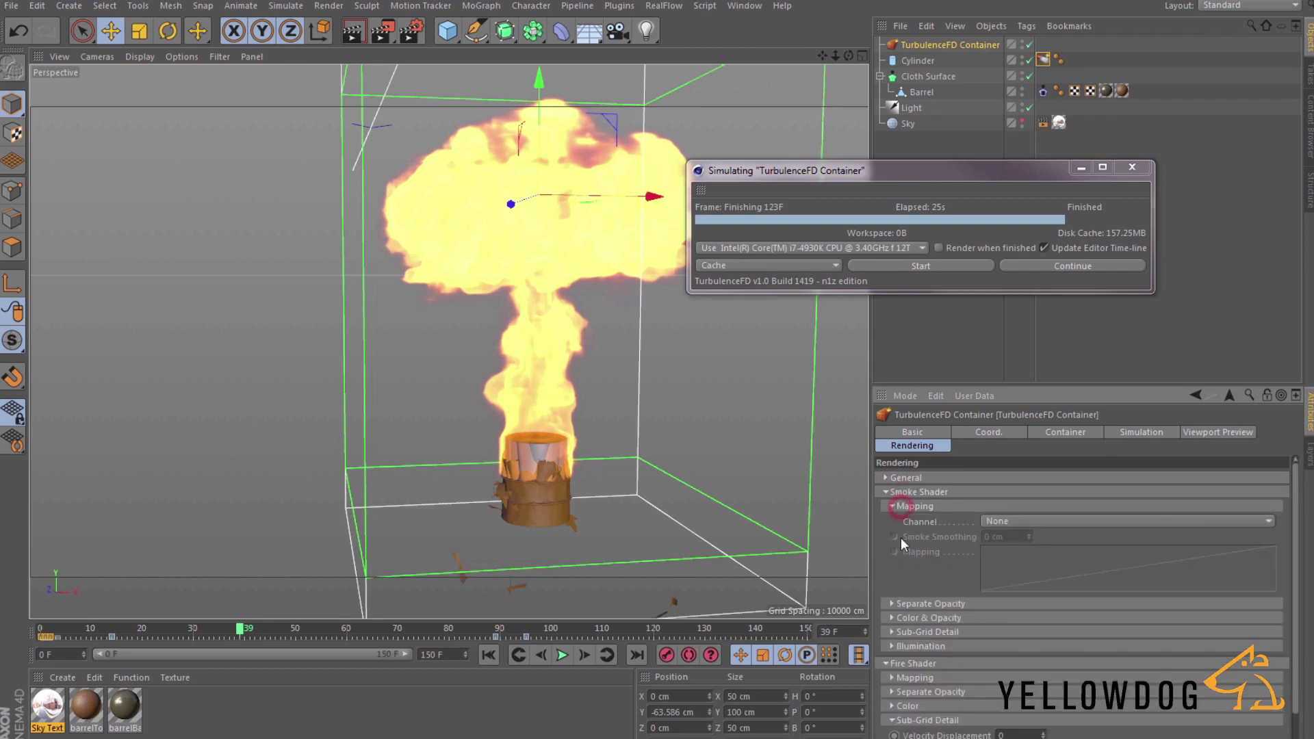
pyautogui.click(999, 522)
pyautogui.click(1002, 553)
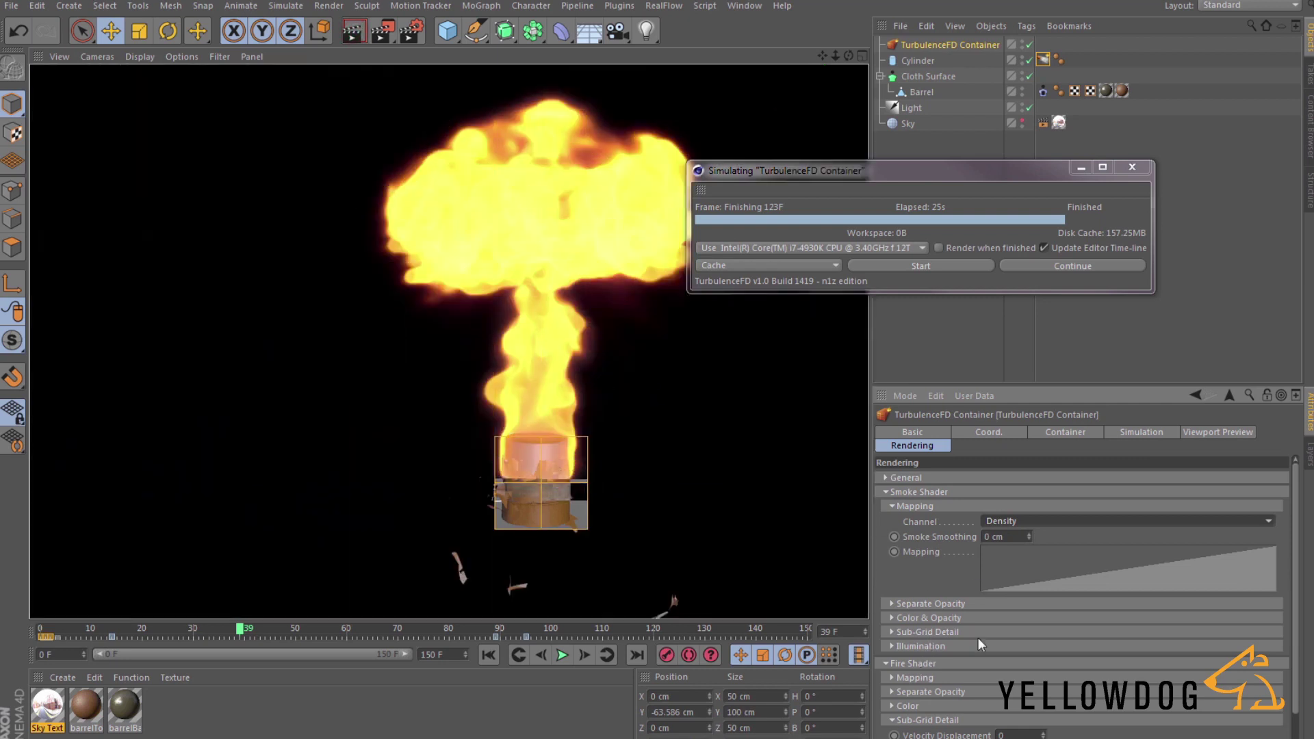
# Set the smoke's Thickness to 100 and its Smoke Color to black, and render the view.
pyautogui.click(905, 617)
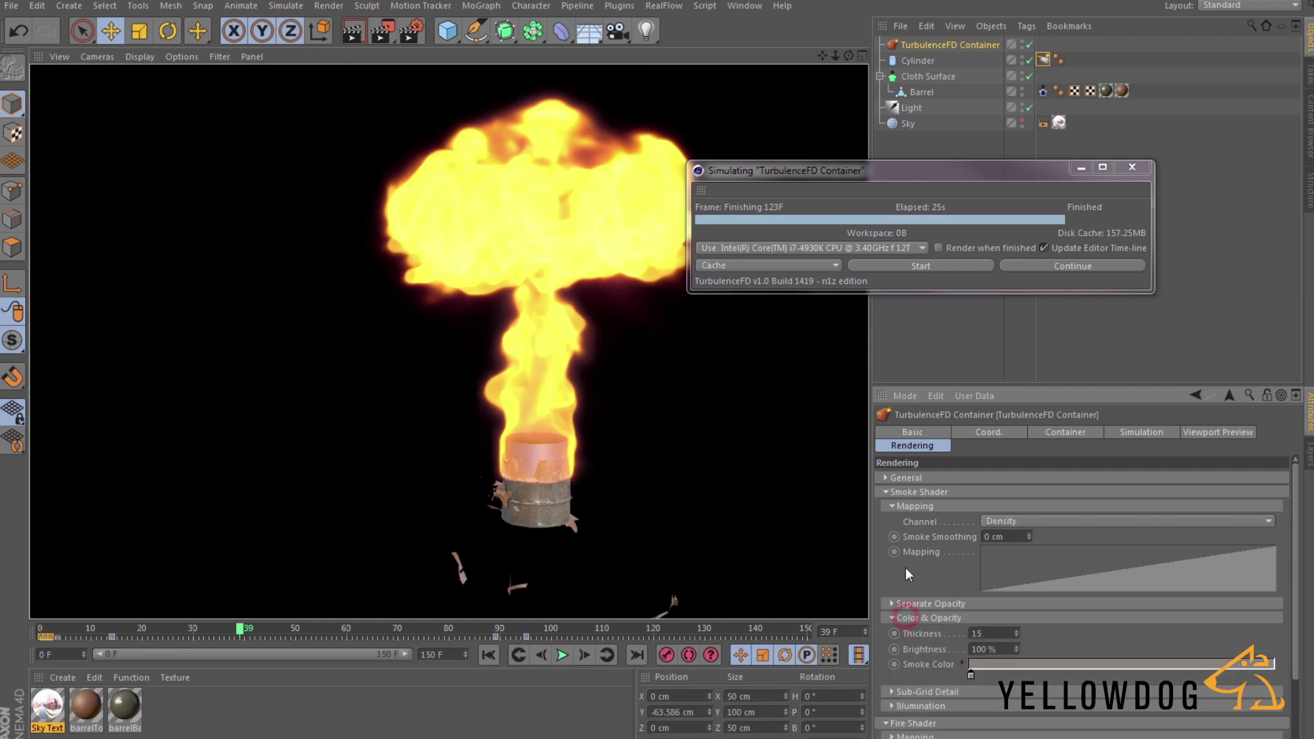
pyautogui.scroll(-3, 917, 574)
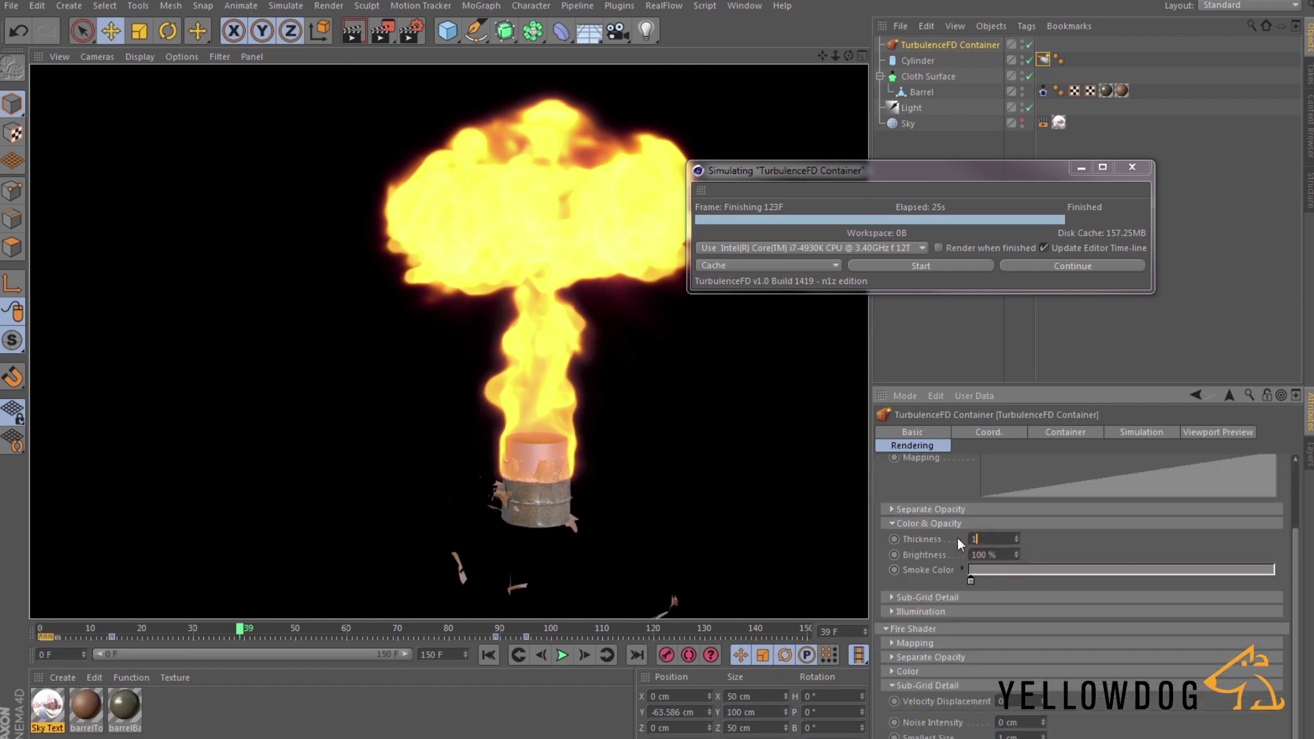
pyautogui.doubleClick(971, 580)
pyautogui.moveTo(969, 613); pyautogui.dragTo(912, 613)
pyautogui.click(955, 639)
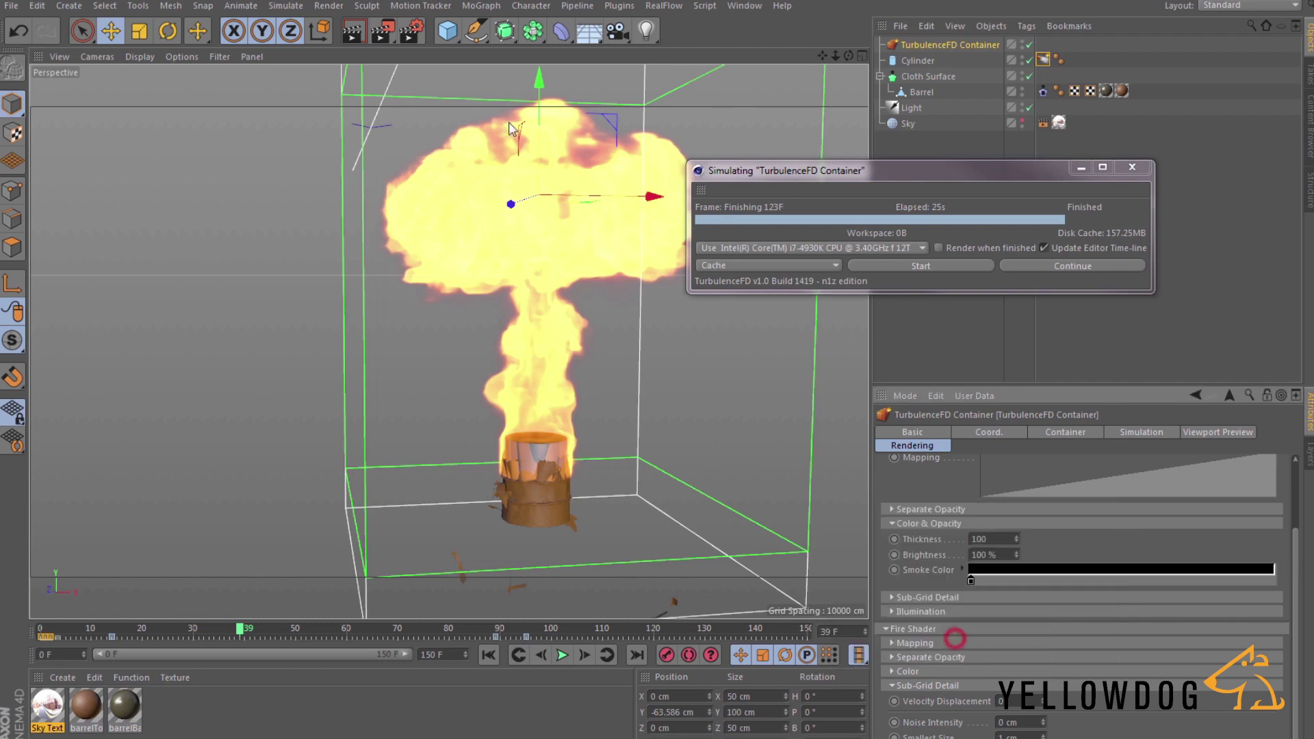
pyautogui.click(353, 34)
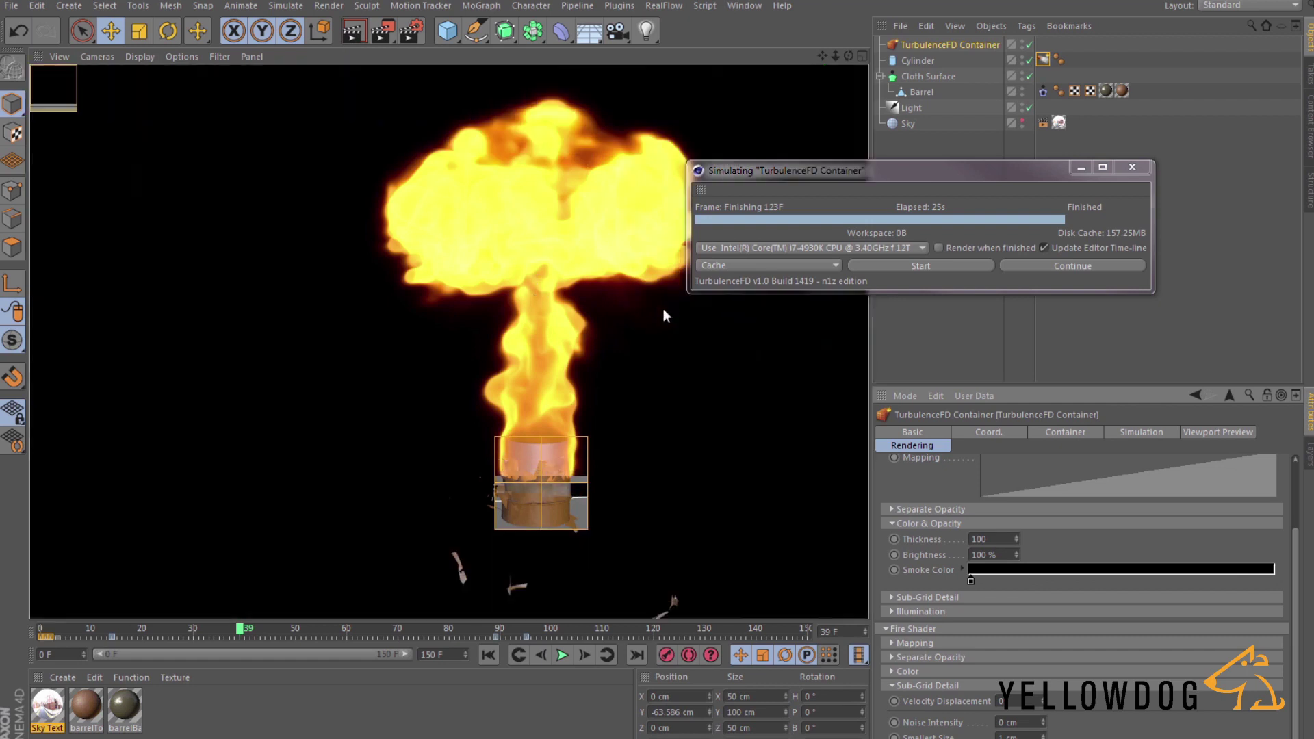
# Set both Velocity Advection and Channel Advection to 2nd Order in the TurbulenceFD Container's simulation solver.
pyautogui.click(897, 520)
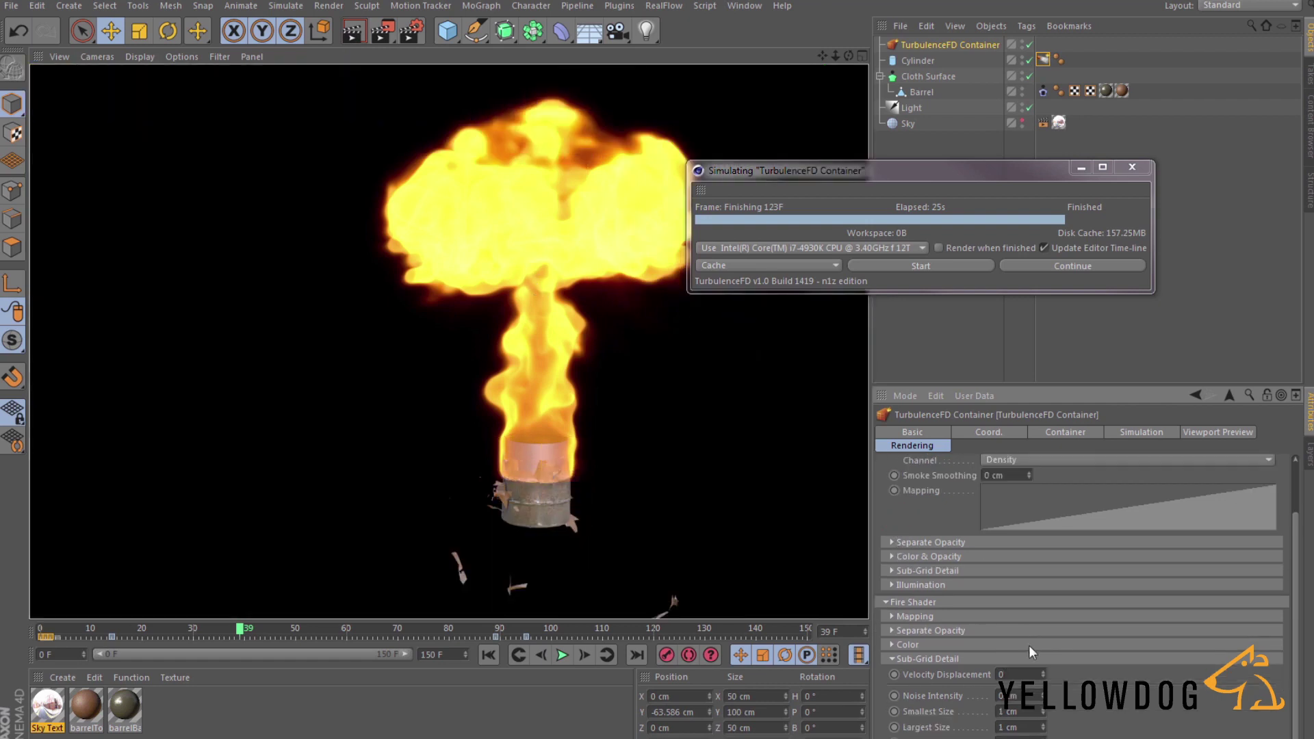
pyautogui.click(888, 602)
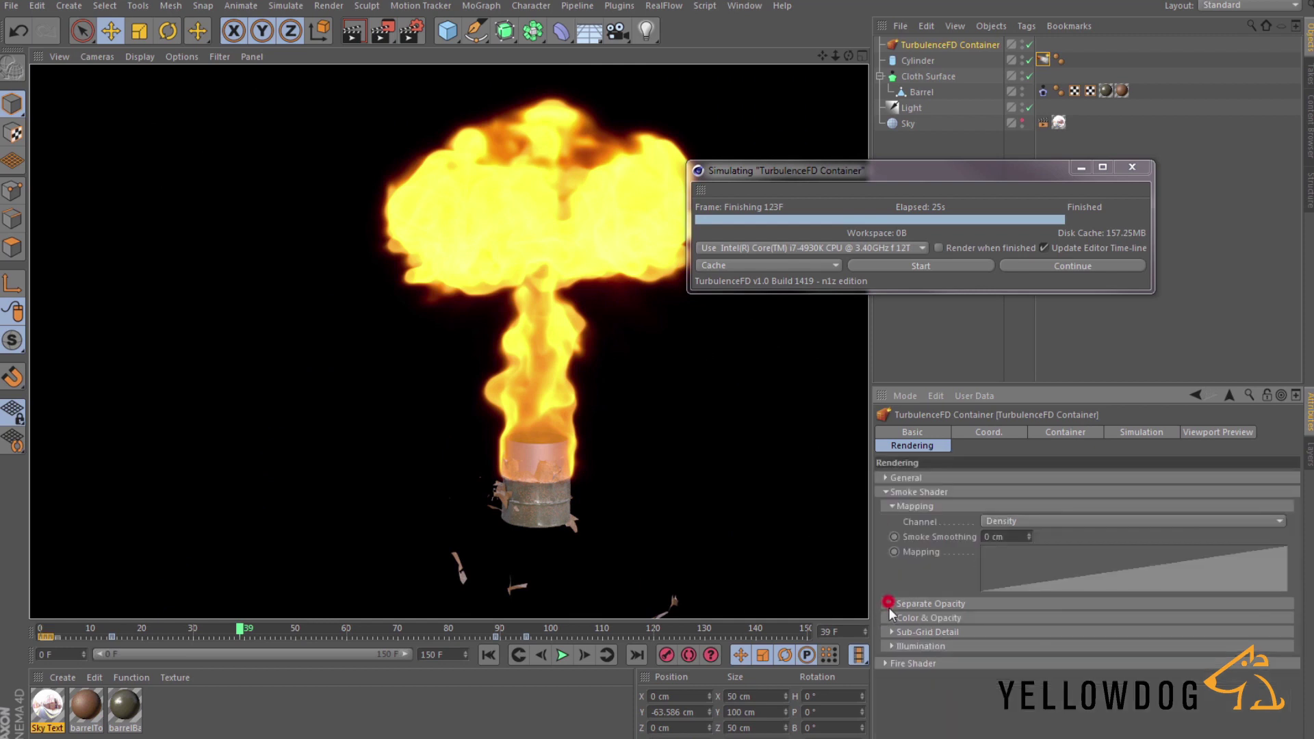
pyautogui.click(897, 513)
pyautogui.click(886, 492)
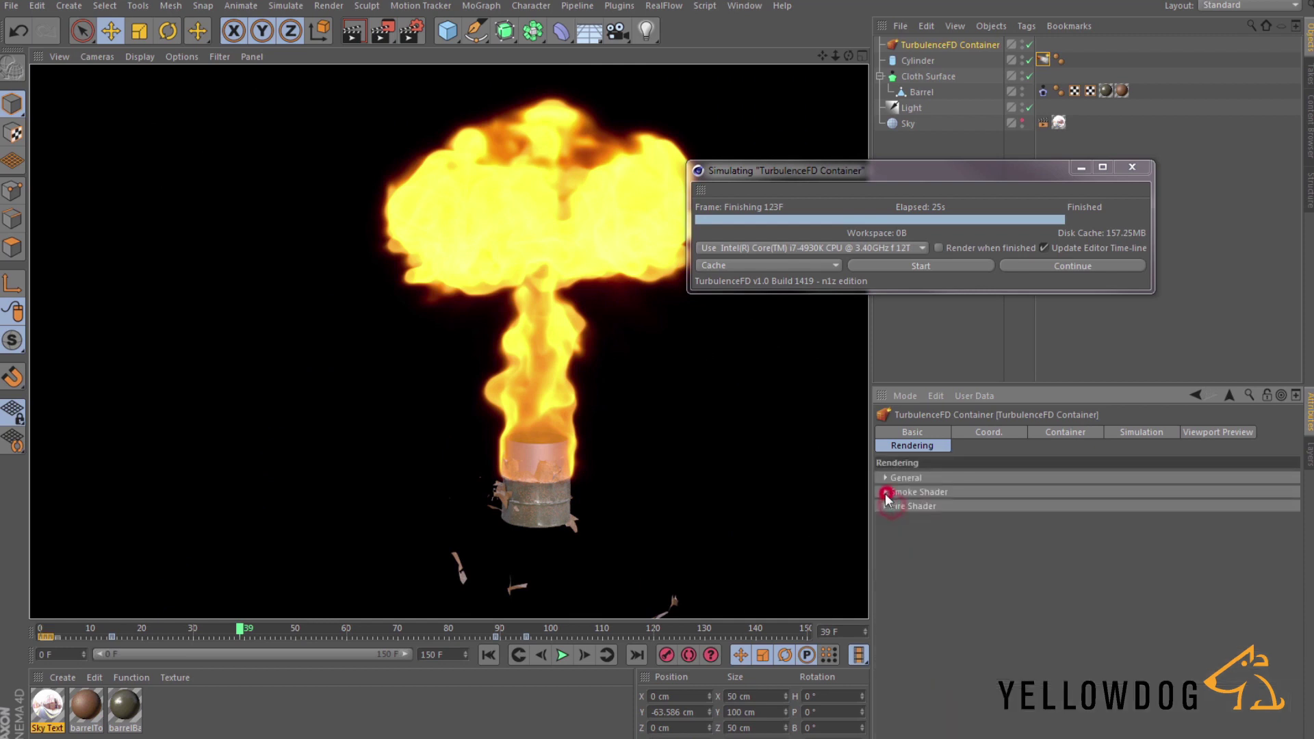
pyautogui.click(1057, 434)
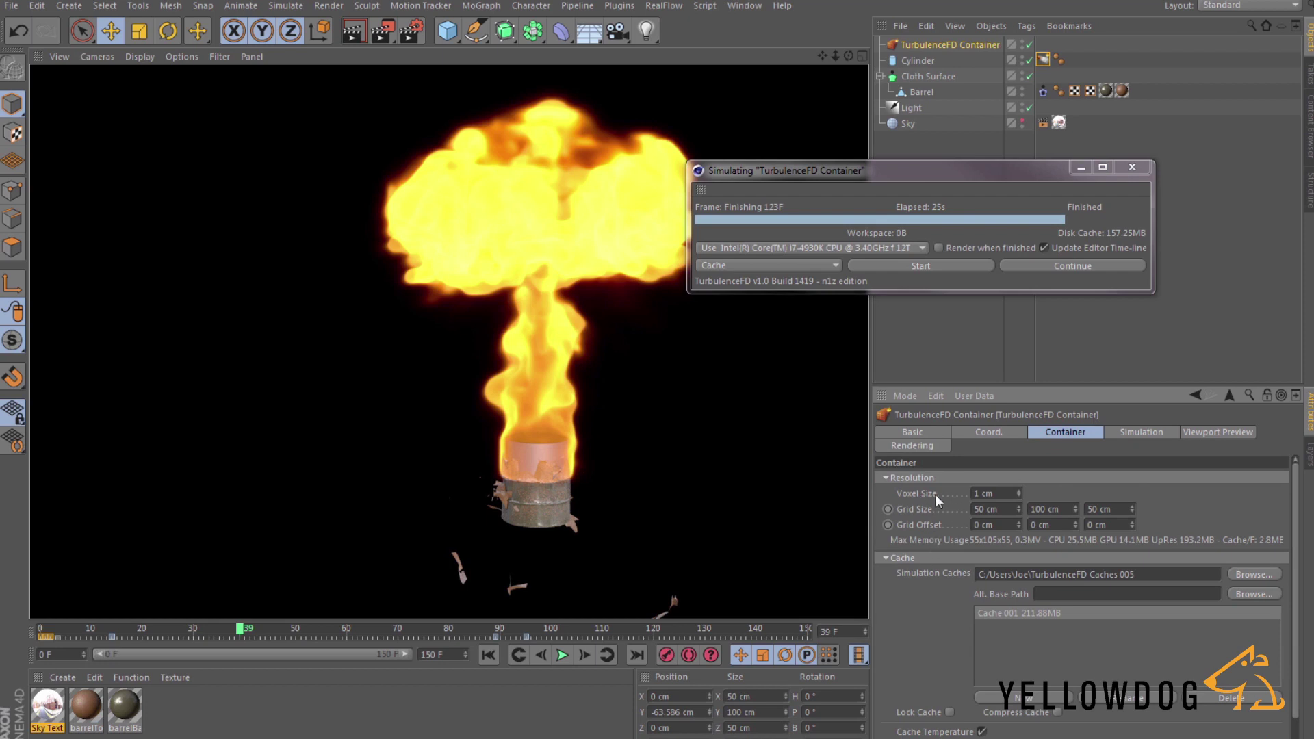
pyautogui.click(1126, 433)
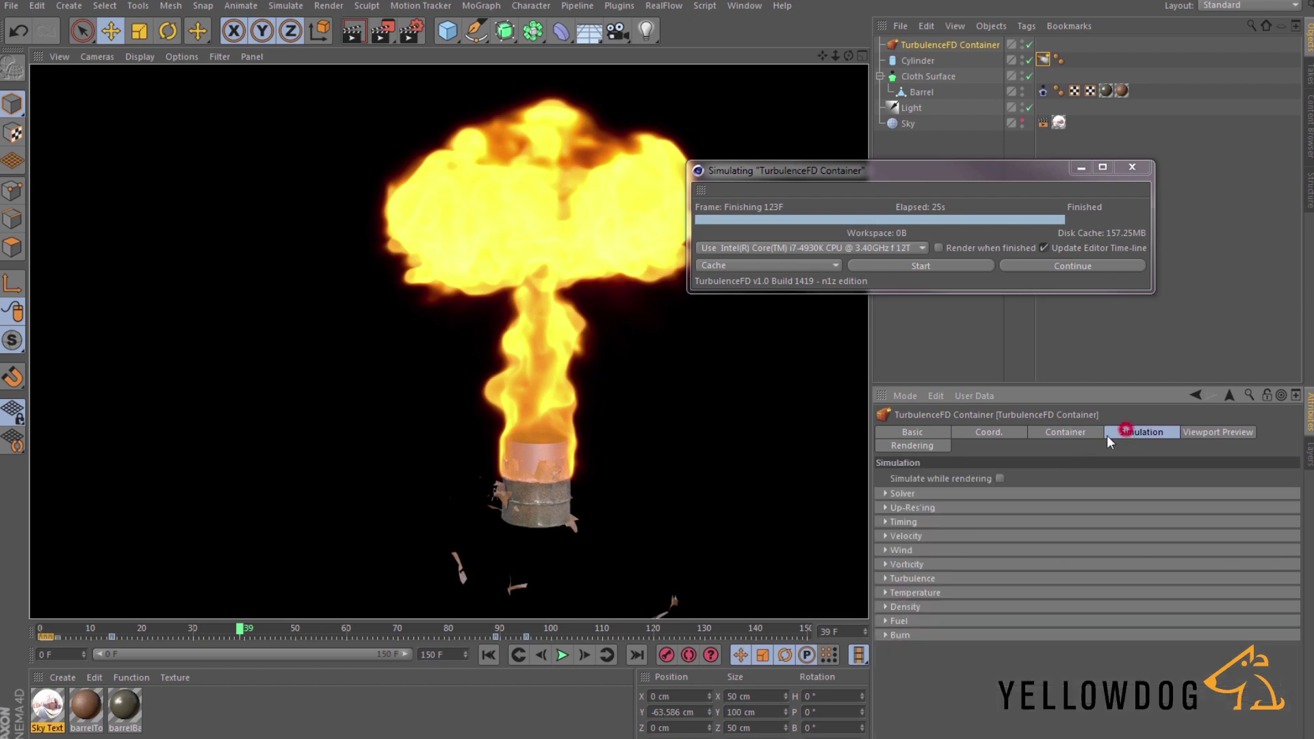
pyautogui.click(895, 493)
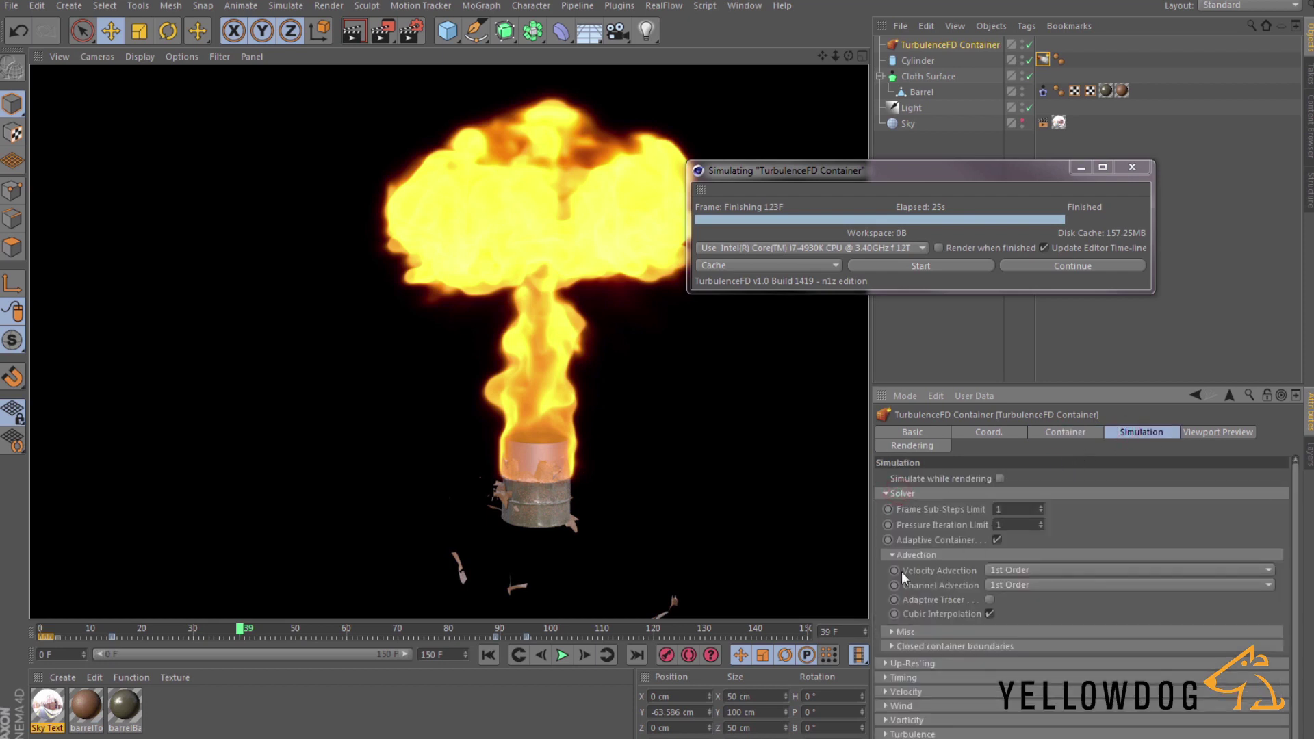
pyautogui.click(1006, 568)
pyautogui.click(1004, 590)
pyautogui.click(1010, 583)
pyautogui.click(1013, 603)
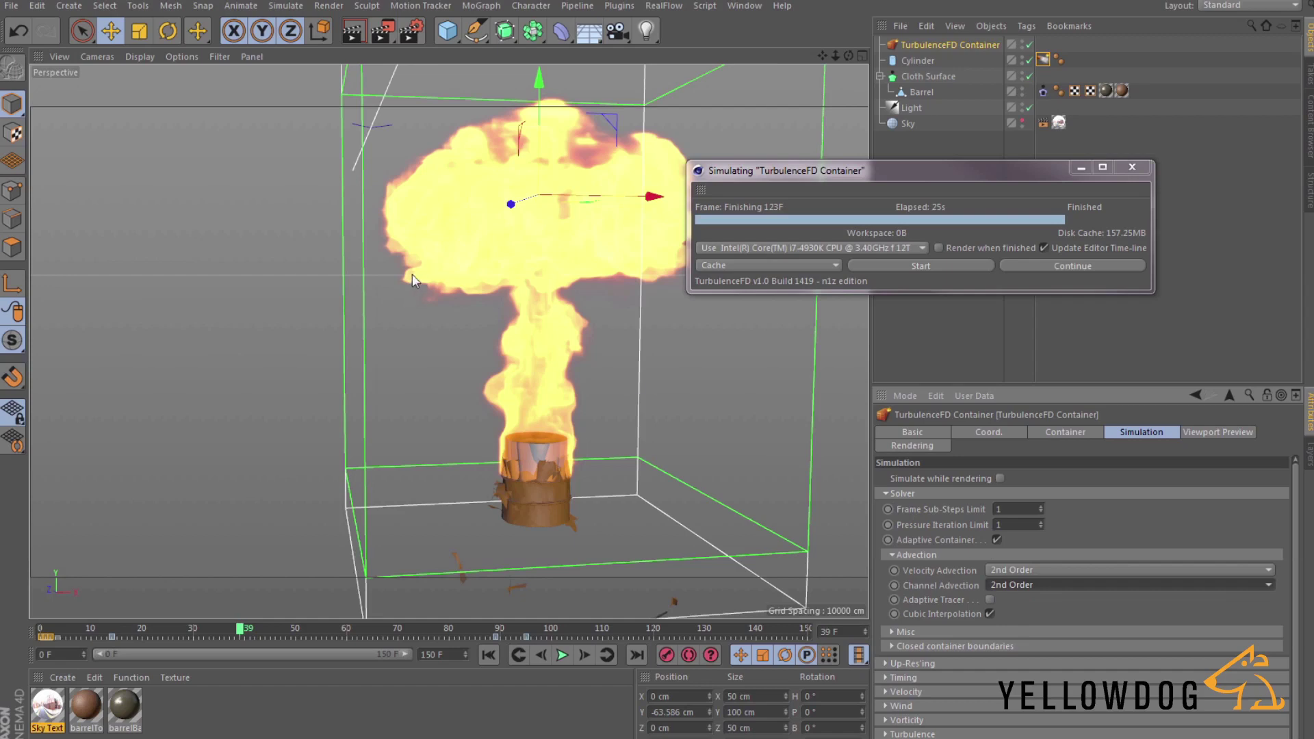
# Set the container's Voxel Size to 0.1 cm and recache the simulation from the start.
pyautogui.click(1079, 434)
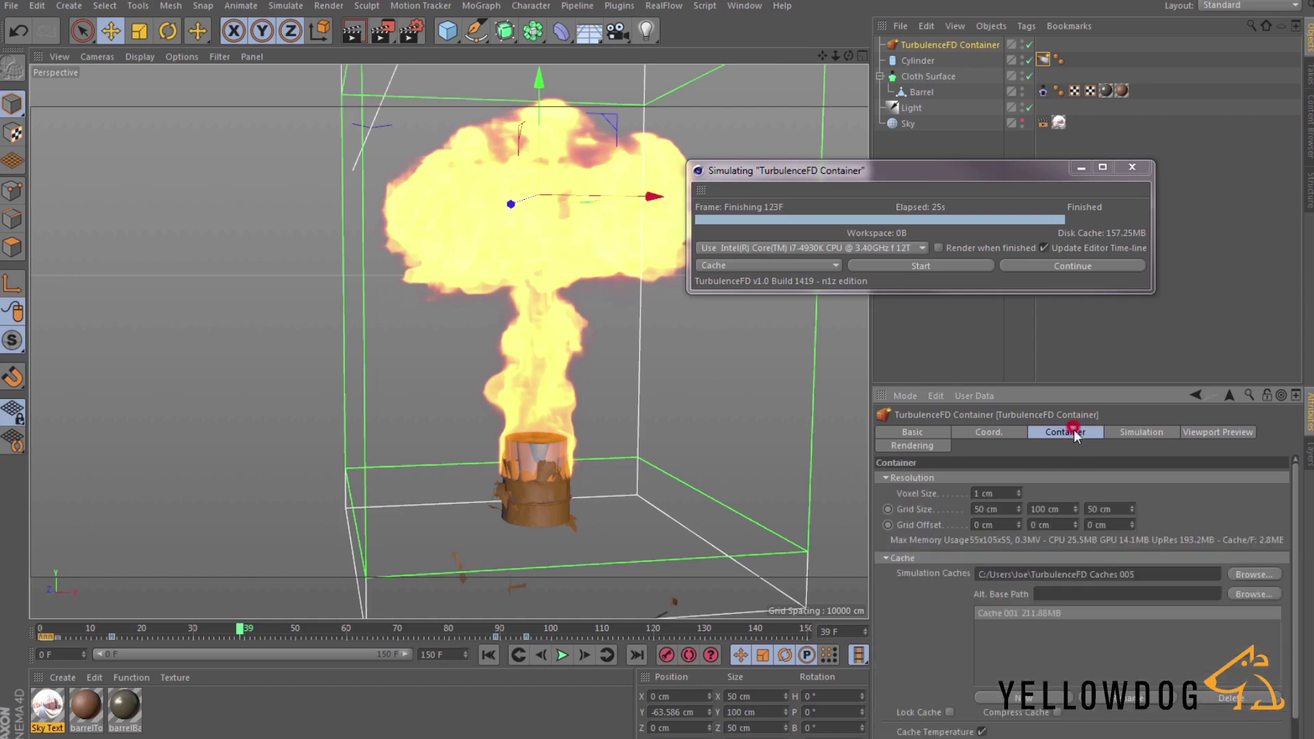
pyautogui.click(975, 490)
pyautogui.write('0.1')
pyautogui.press('Return')
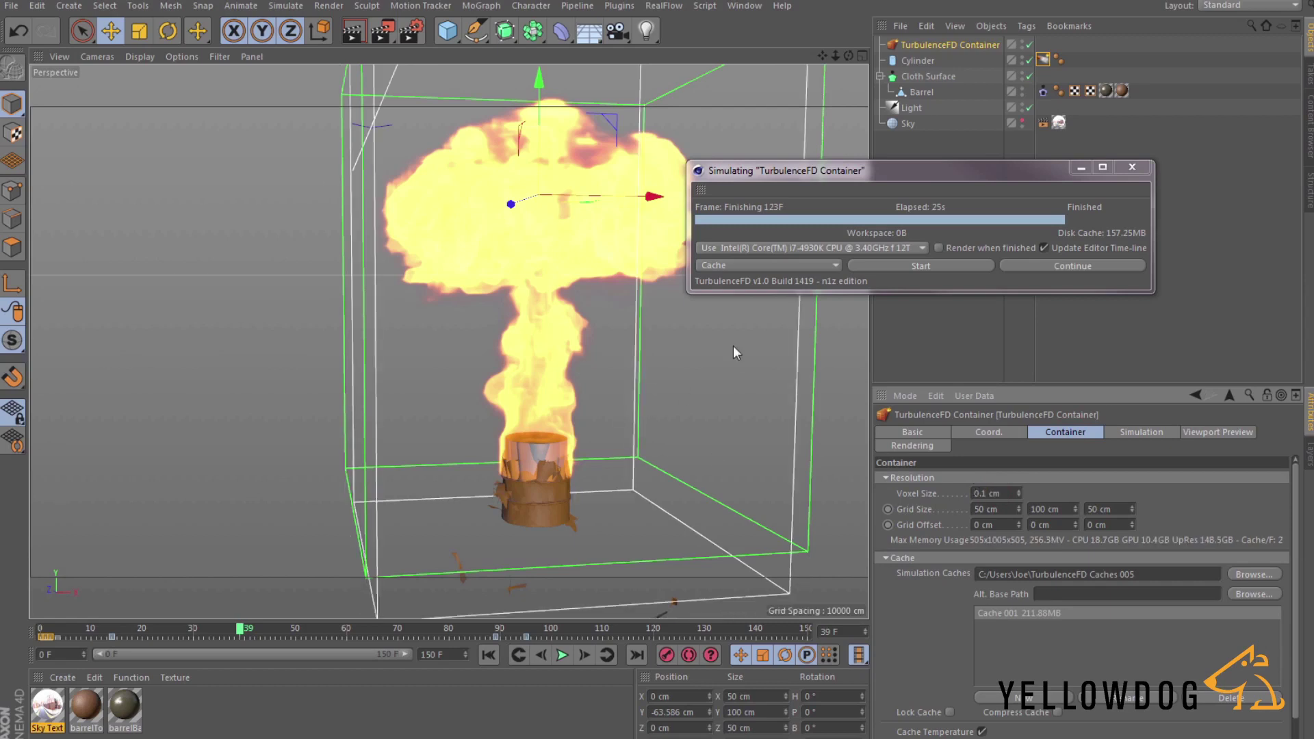
pyautogui.click(911, 265)
pyautogui.click(712, 382)
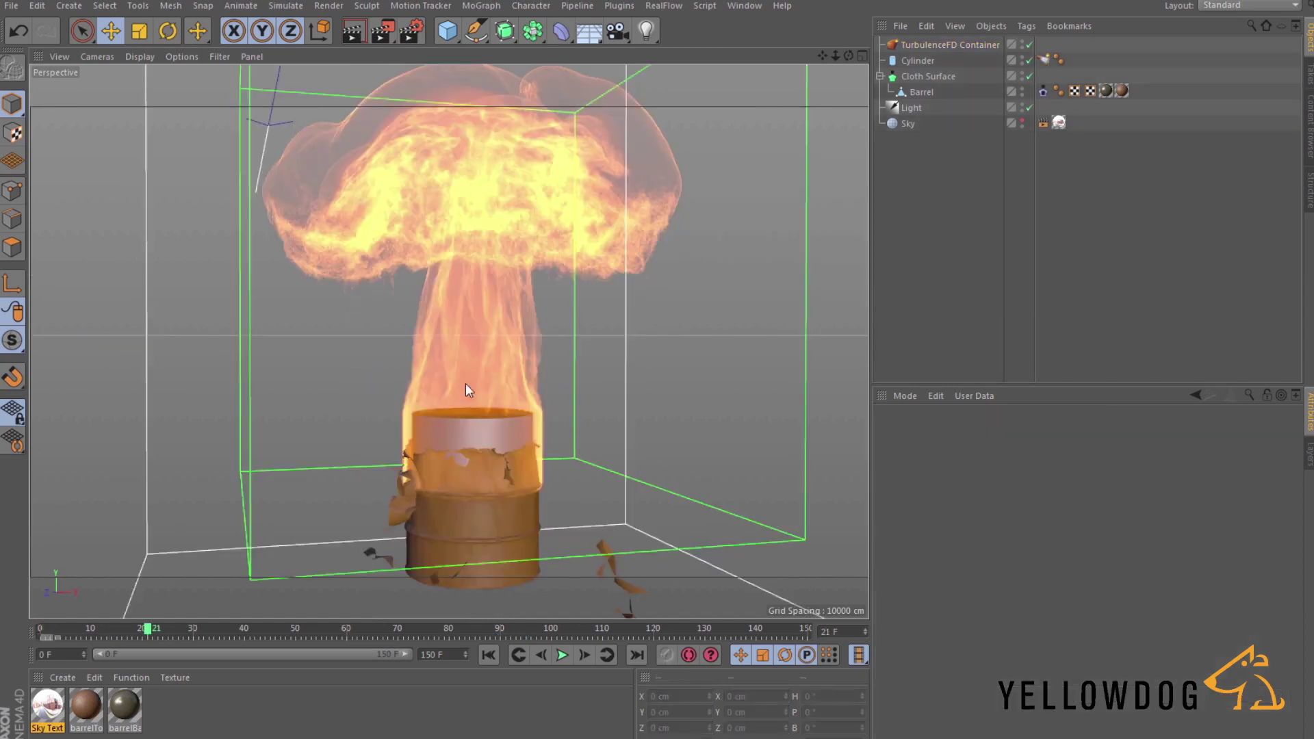
# Inspect the recached fire above the torn barrel at frames 21 and 25 from different angles.
pyautogui.keyDown('alt'); pyautogui.moveTo(465, 383); pyautogui.dragTo(421, 254); pyautogui.keyUp('alt')
pyautogui.scroll(3, 482, 253)
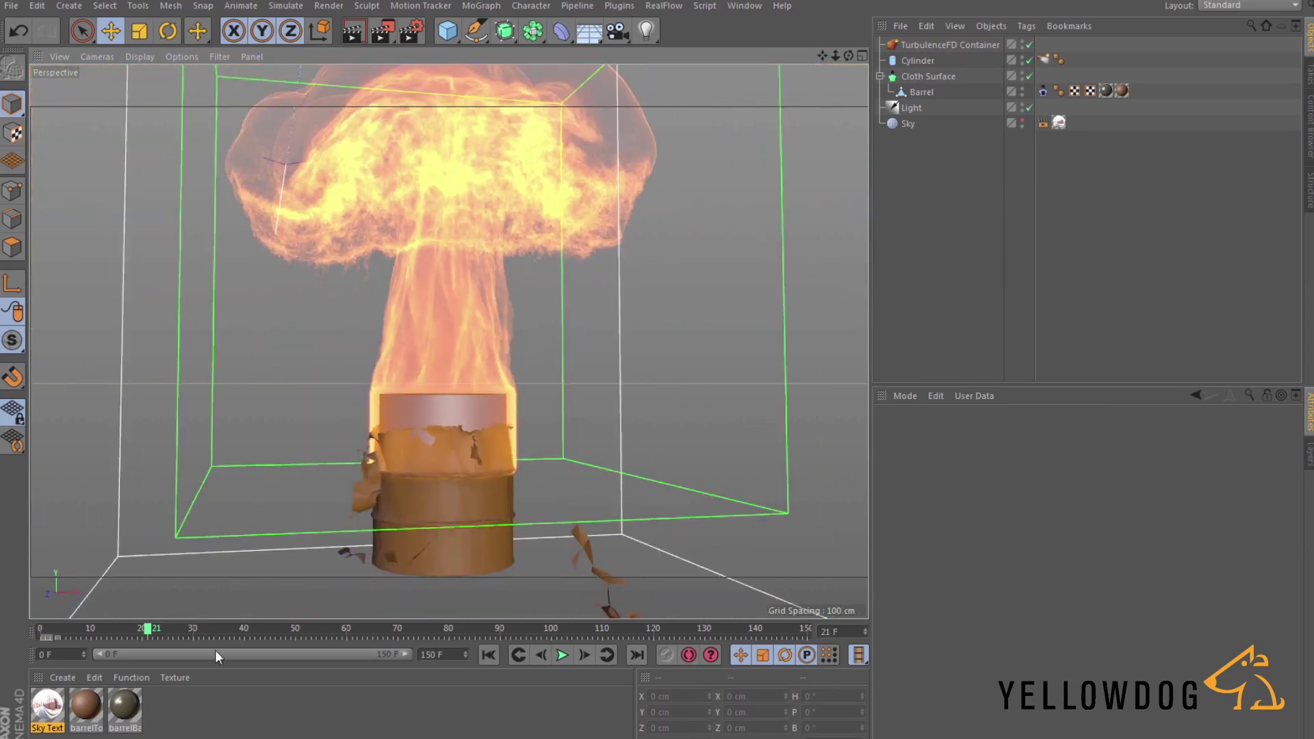
pyautogui.click(170, 626)
pyautogui.moveTo(439, 434)
pyautogui.keyDown('alt'); pyautogui.mouseDown()
pyautogui.moveTo(486, 450)
pyautogui.moveTo(466, 431)
pyautogui.moveTo(459, 445)
pyautogui.mouseUp(); pyautogui.keyUp('alt')
pyautogui.scroll(-3, 458, 429)
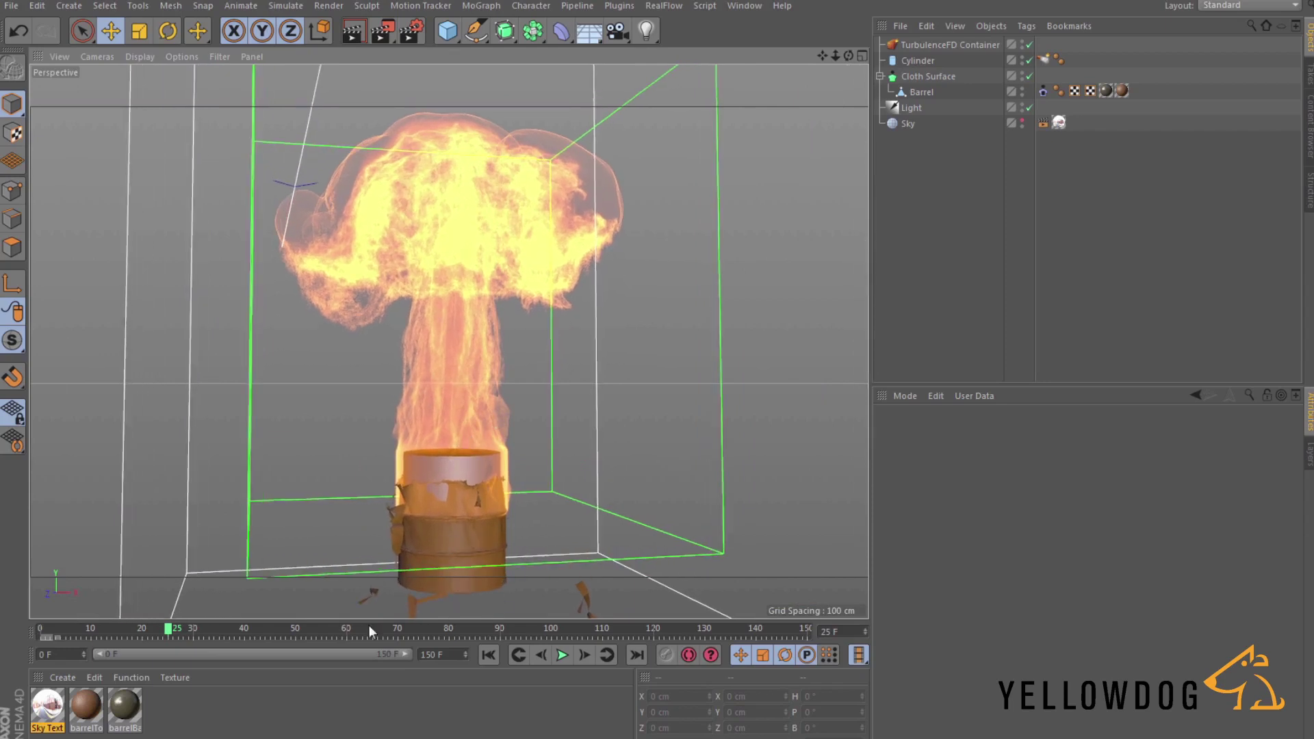
# Return to frame 0, add a TurbulenceFD Emitter tag to the Barrel and enable its Collision Object option.
pyautogui.click(488, 655)
pyautogui.click(911, 142)
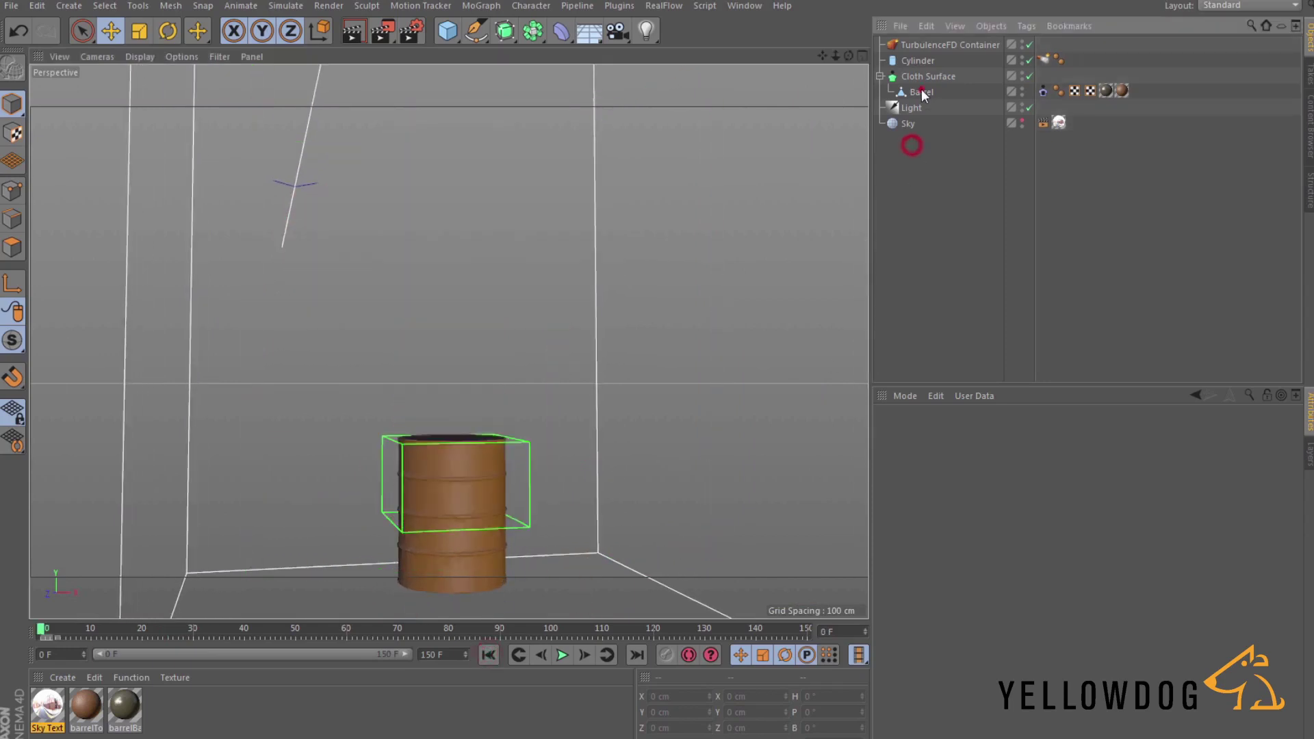
pyautogui.click(922, 92)
pyautogui.click(1026, 25)
pyautogui.moveTo(1049, 234)
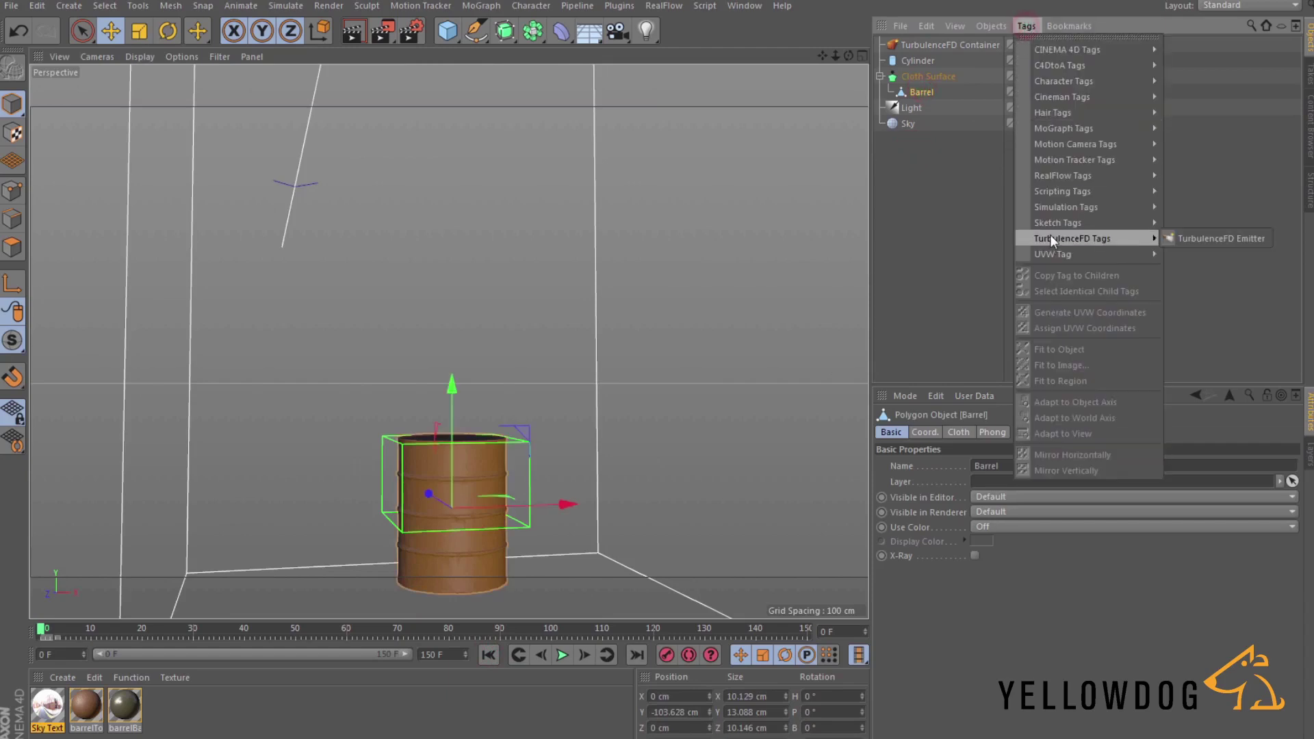
pyautogui.click(1220, 234)
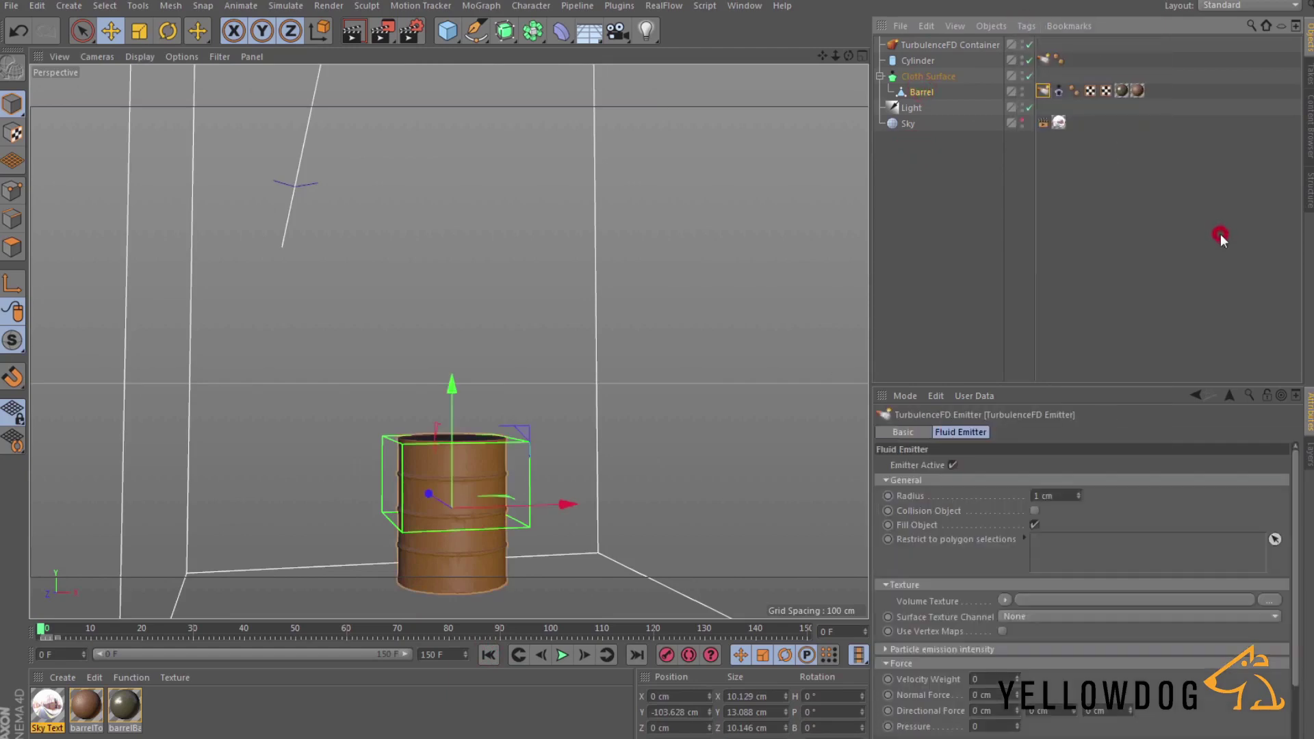
pyautogui.click(1034, 511)
pyautogui.scroll(5, 536, 498)
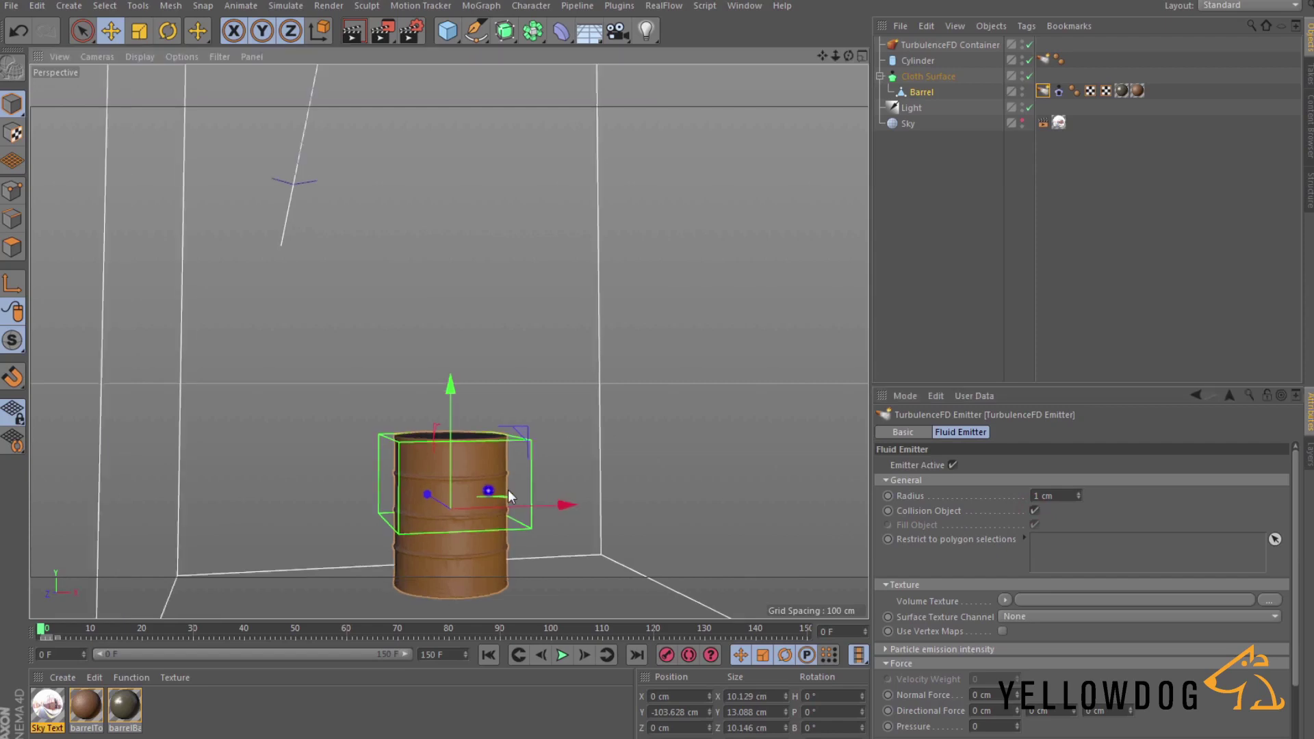
pyautogui.scroll(1, 469, 479)
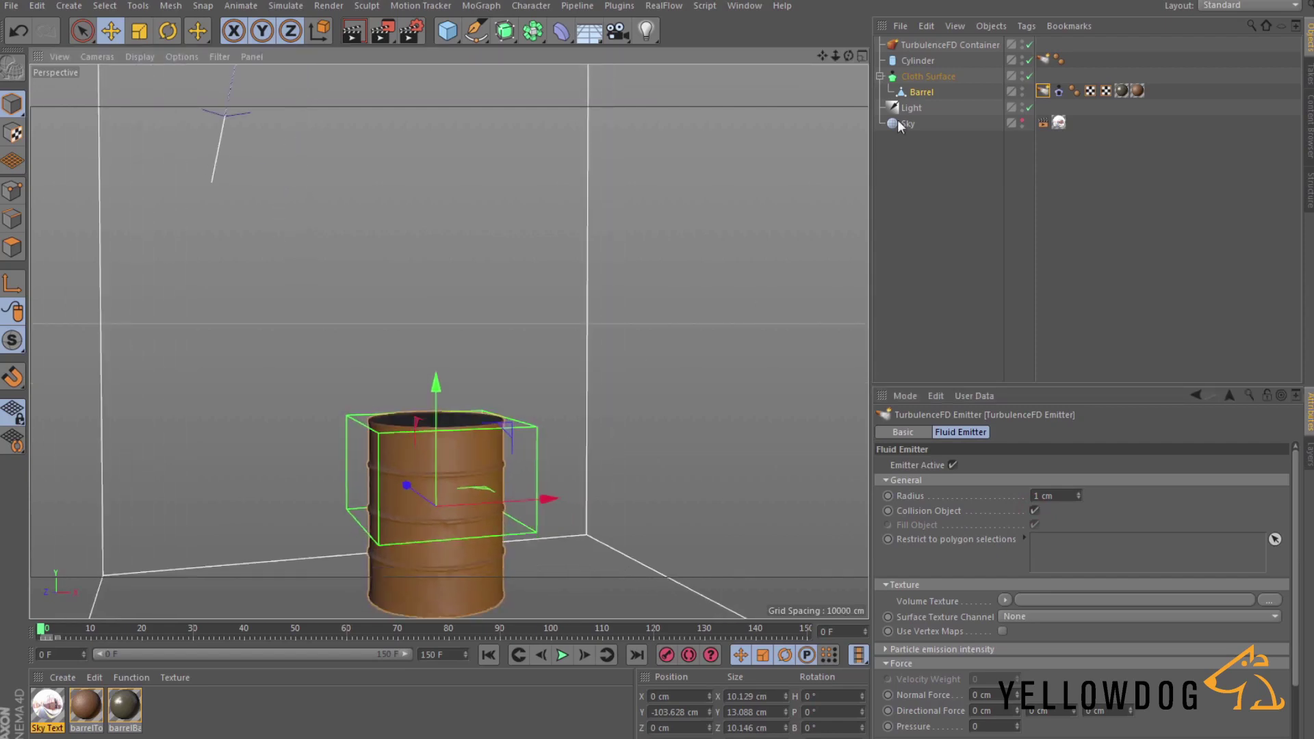
# Browse for the container's simulation cache location in the Turbulence_FD_Barell folder under D:\Projects\YellowDog_Blogs.
pyautogui.click(941, 47)
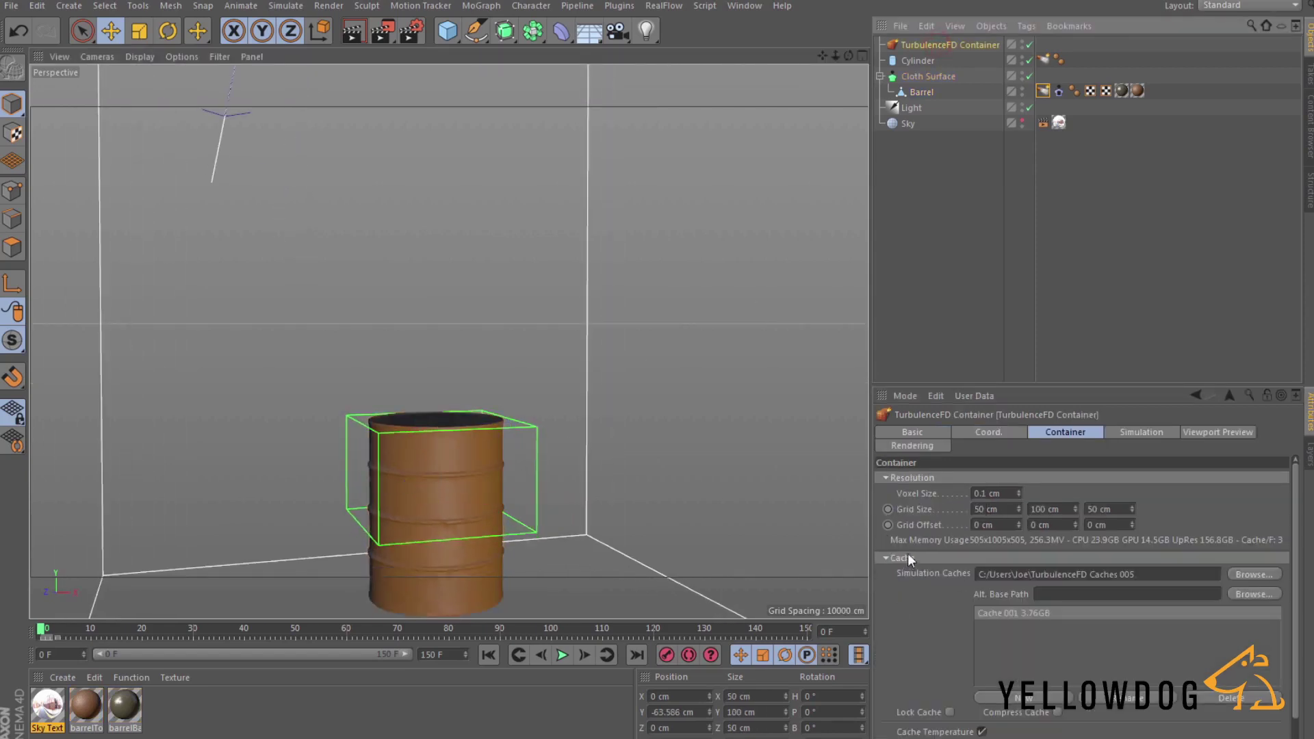
pyautogui.click(906, 478)
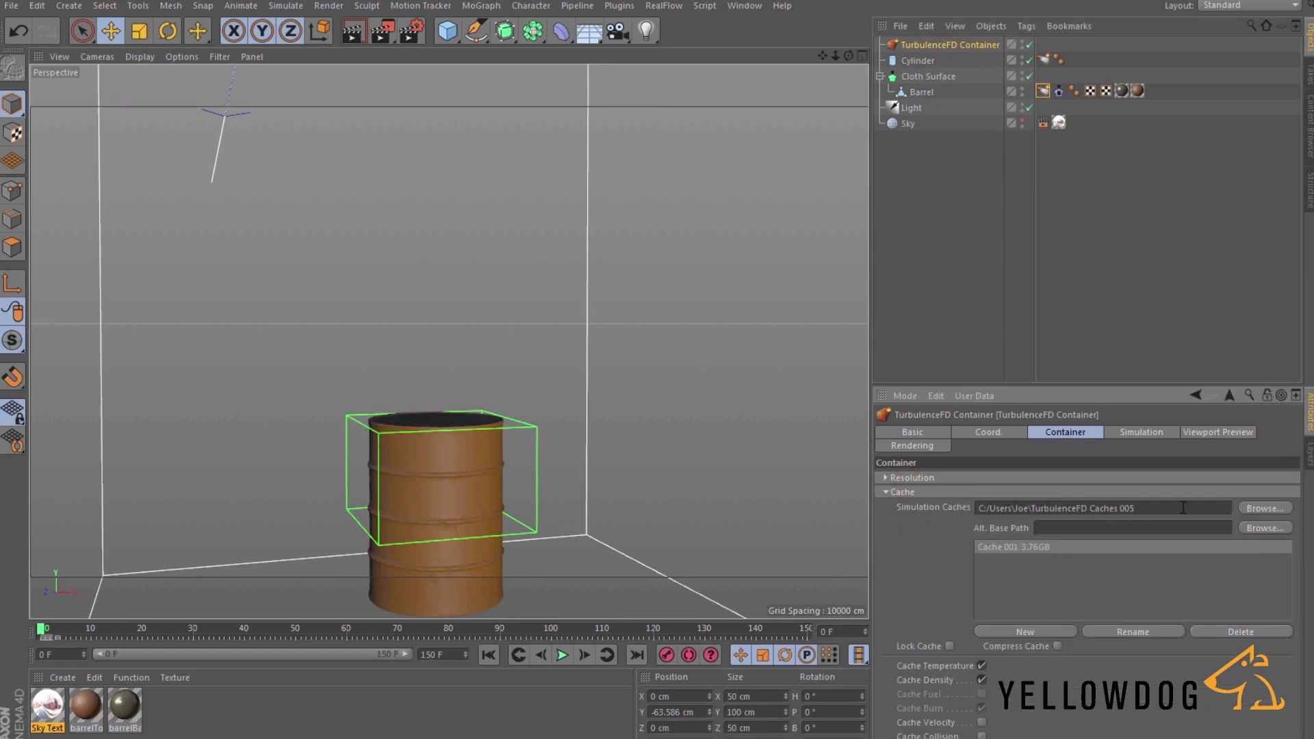
pyautogui.click(1255, 509)
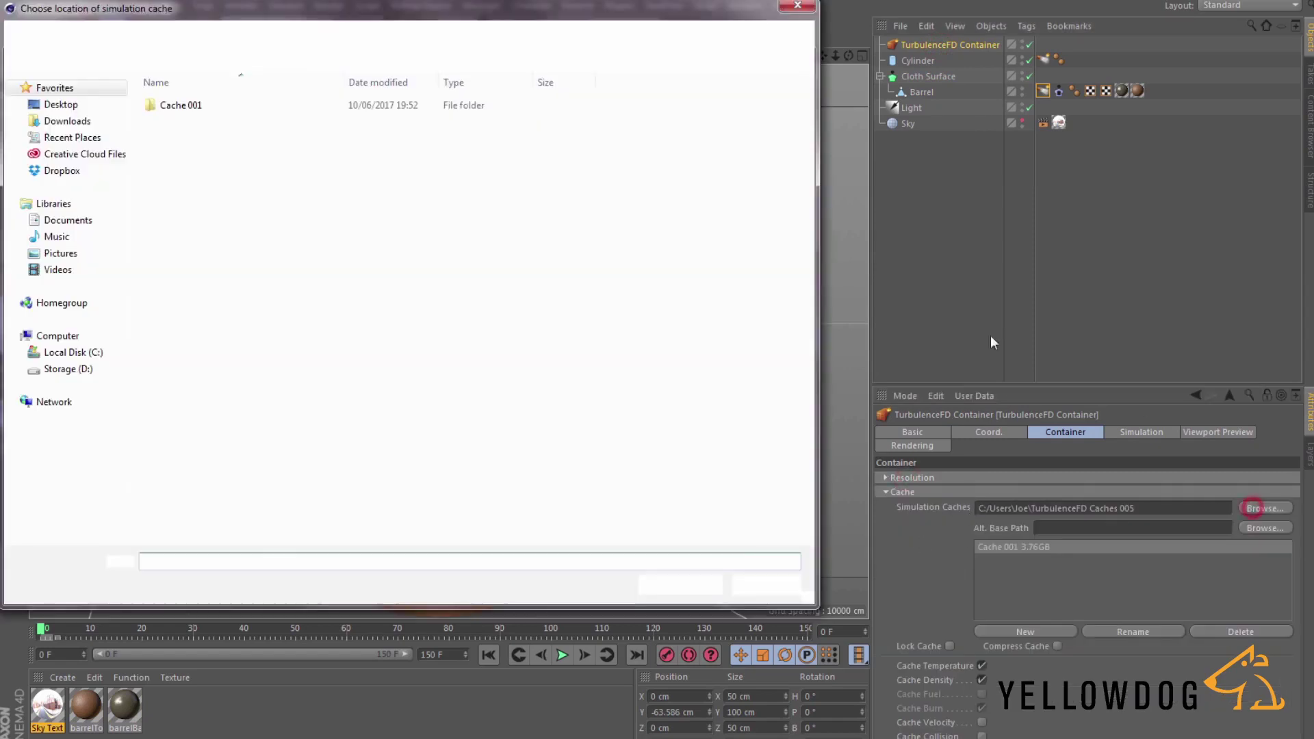
pyautogui.click(64, 369)
pyautogui.click(266, 438)
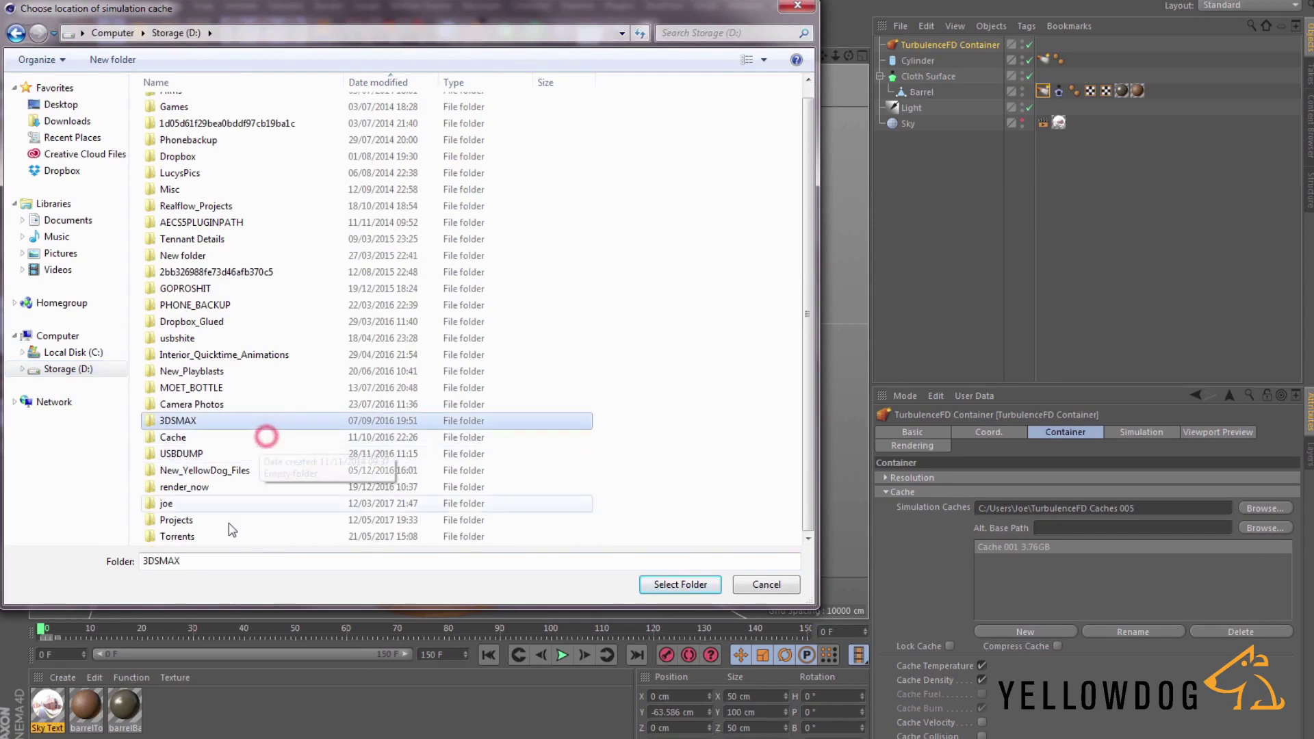
pyautogui.doubleClick(195, 531)
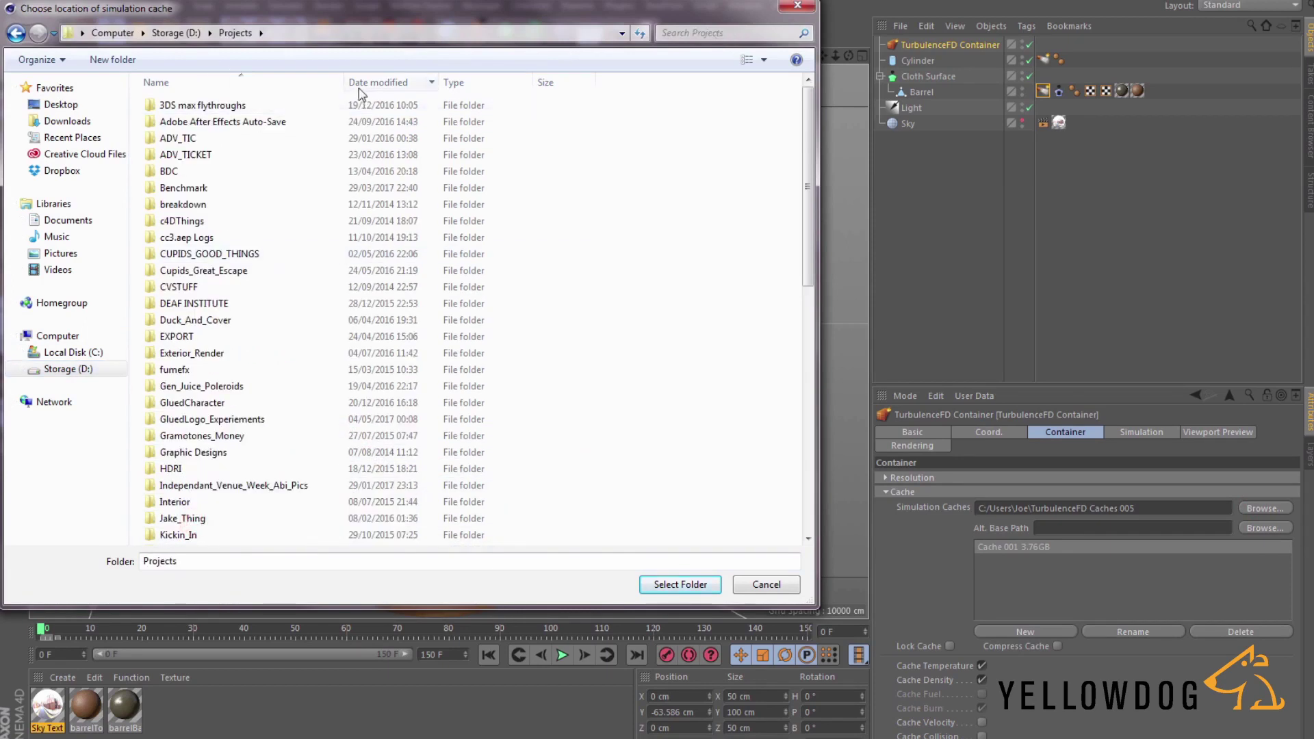
pyautogui.scroll(-12, 247, 531)
pyautogui.click(218, 522)
pyautogui.doubleClick(217, 522)
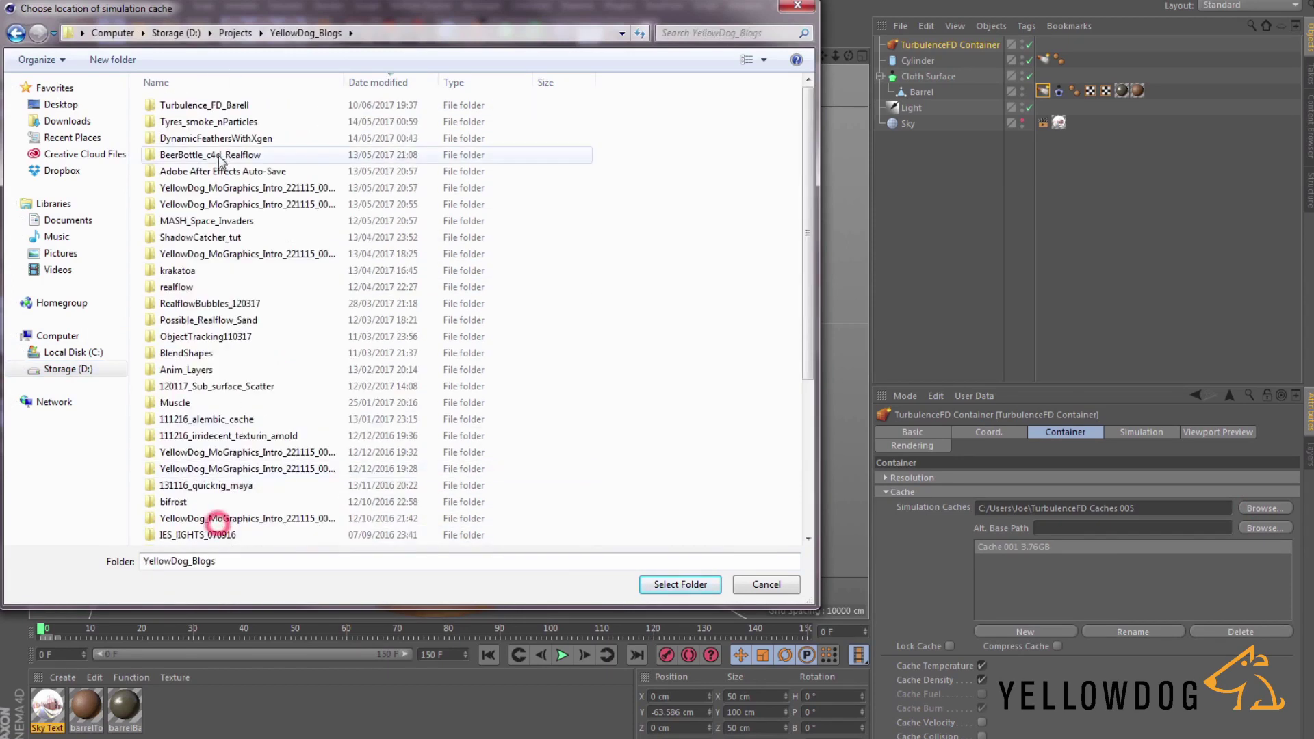
pyautogui.doubleClick(214, 105)
# Create a folder named Cache in Turbulence_FD_Barell and select it as the simulation cache location.
pyautogui.rightClick(234, 408)
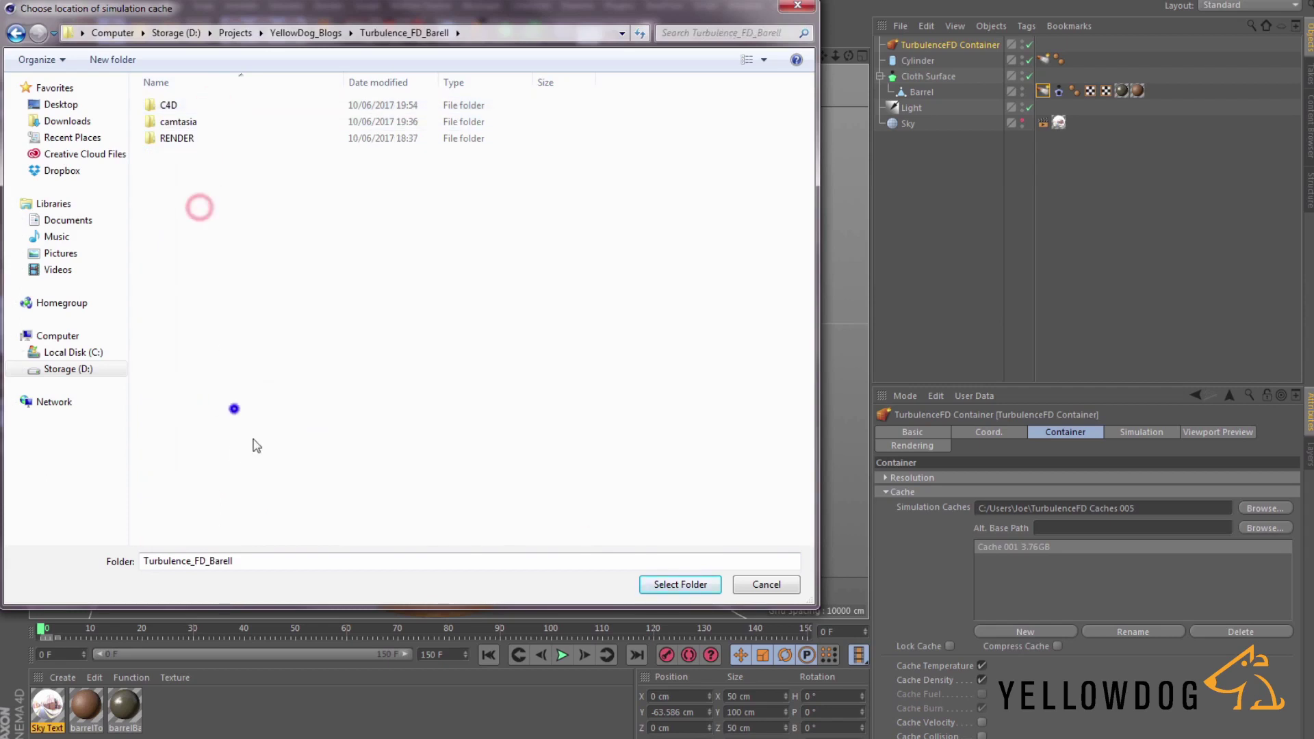
pyautogui.click(301, 574)
pyautogui.click(463, 572)
pyautogui.write('Ca')
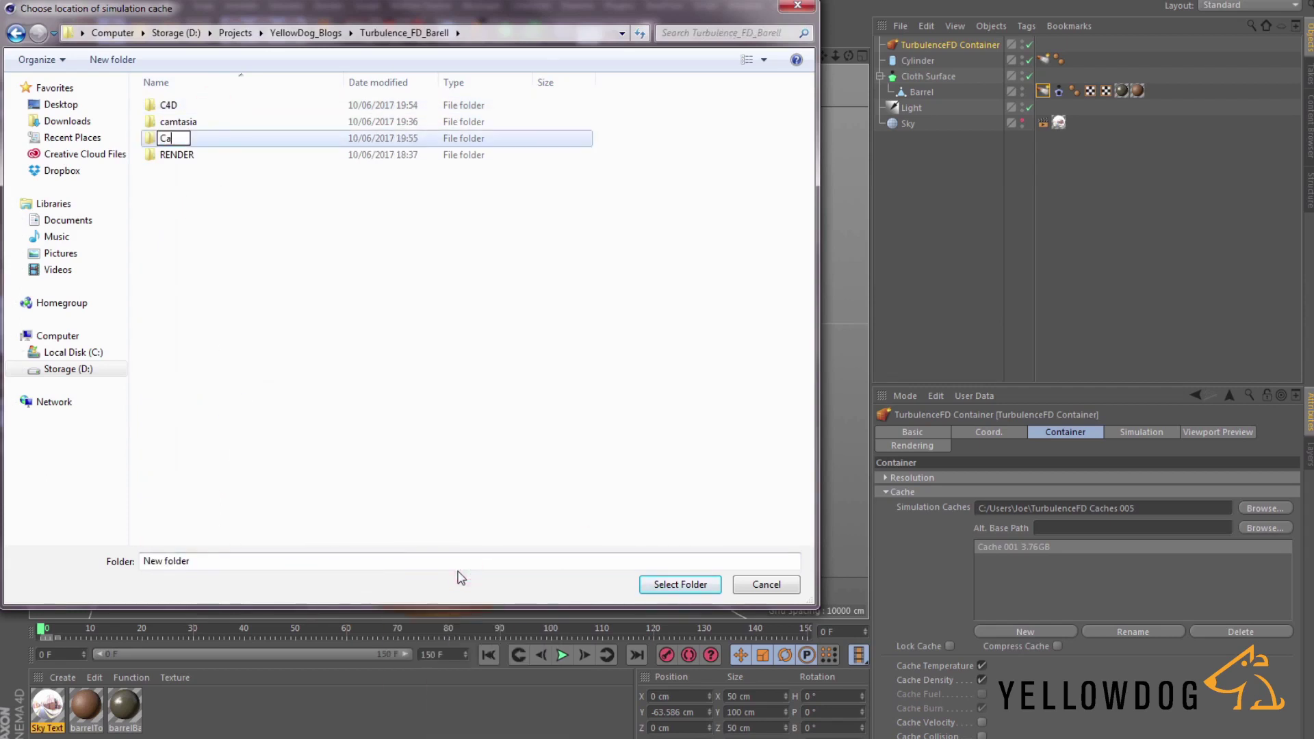
pyautogui.press('Return')
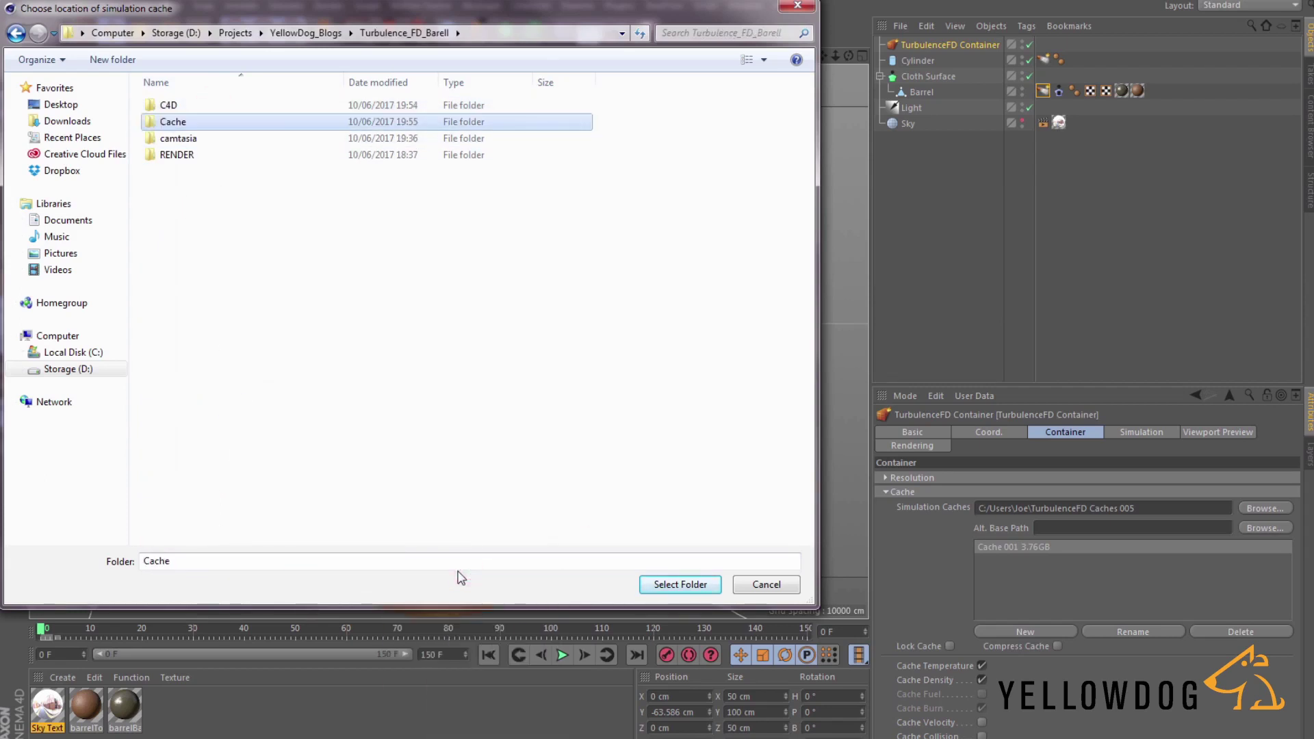
pyautogui.click(673, 588)
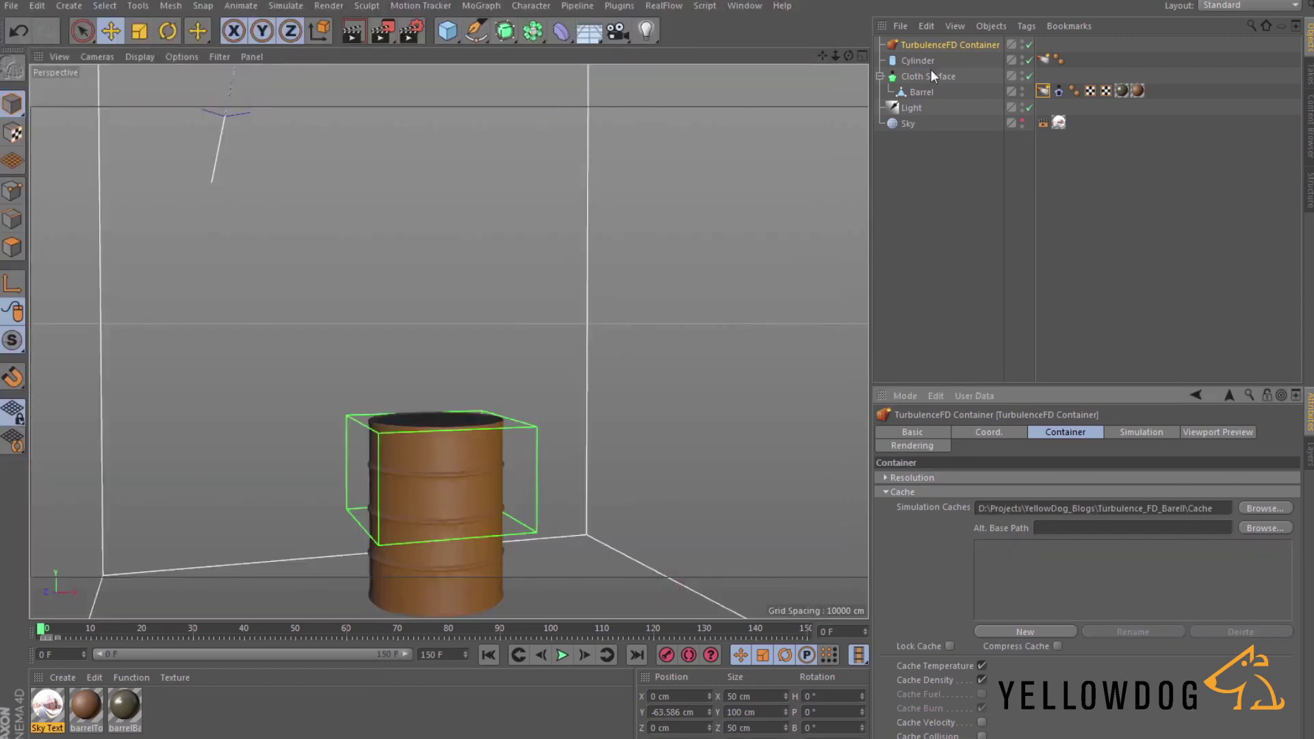
# Check the Barrel's emitter settings, then open the TurbulenceFD simulation window and start caching the simulation.
pyautogui.click(1042, 91)
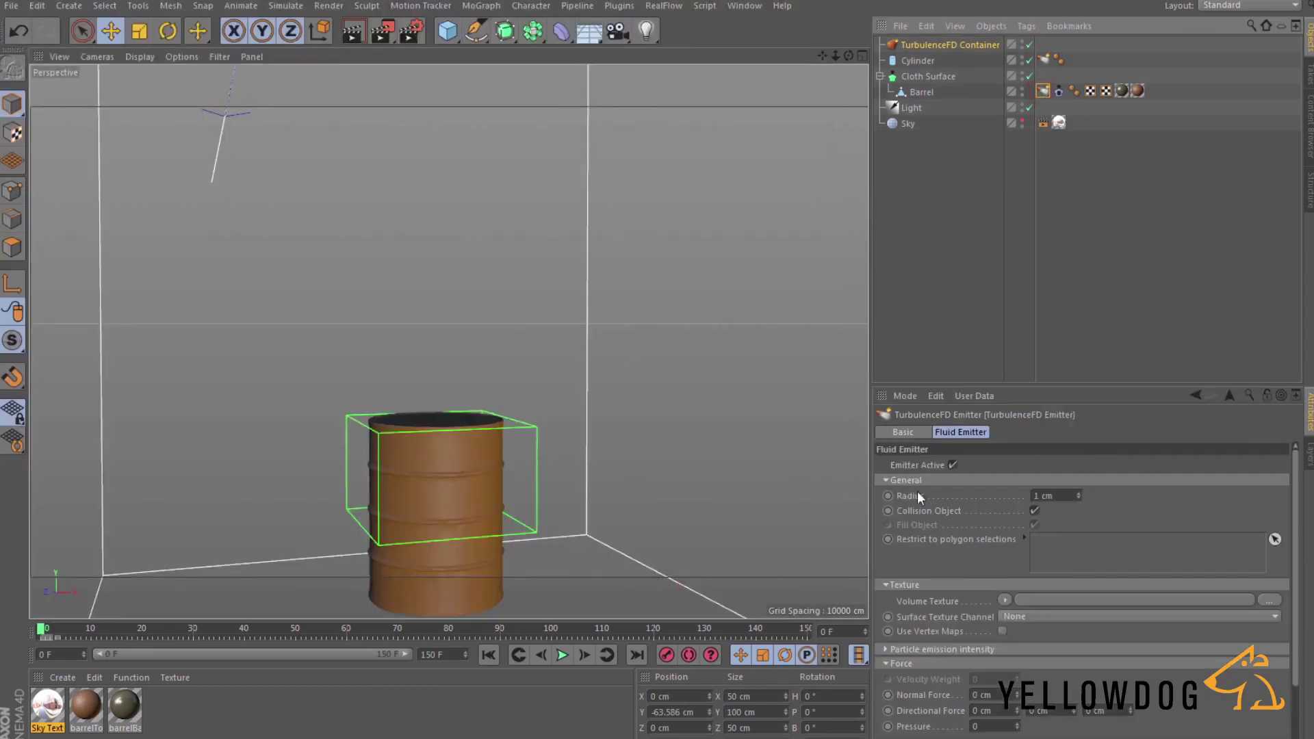
pyautogui.keyDown('alt'); pyautogui.moveTo(560, 500); pyautogui.dragTo(649, 177, button='middle'); pyautogui.keyUp('alt')
pyautogui.click(619, 6)
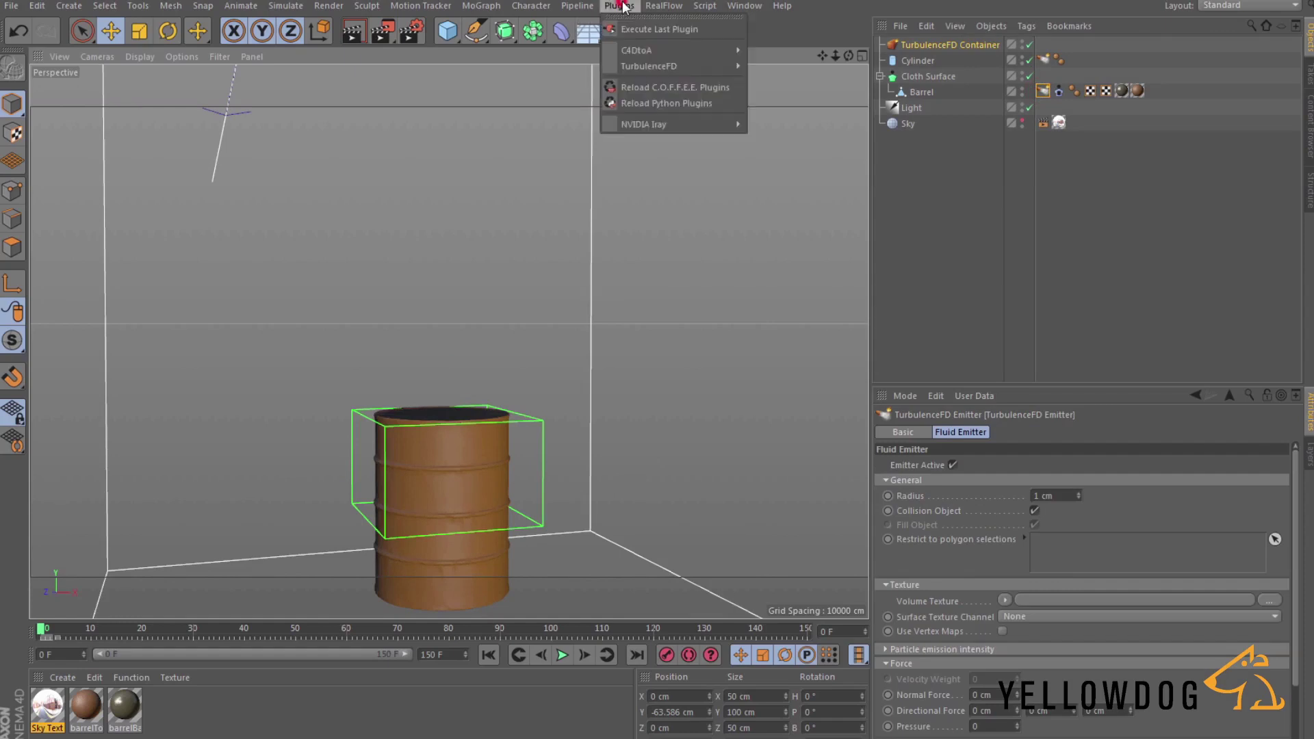
pyautogui.moveTo(684, 65)
pyautogui.click(805, 82)
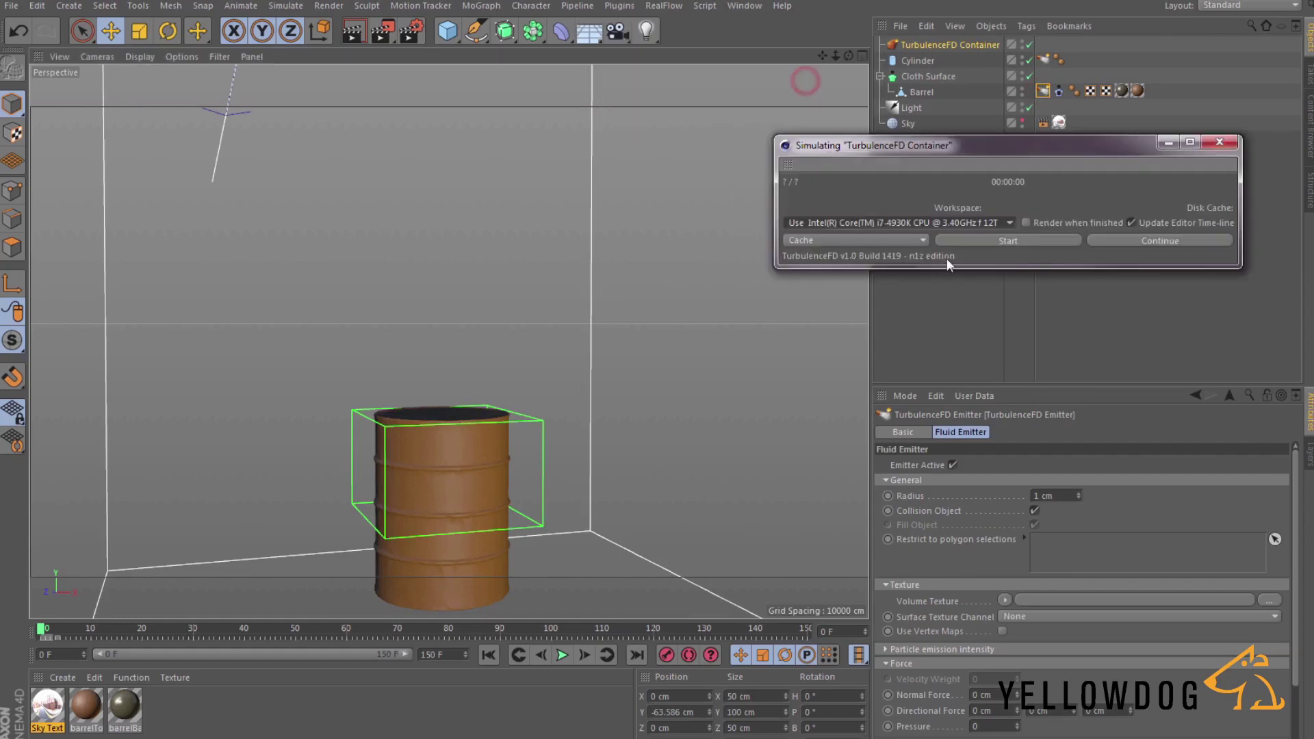
pyautogui.click(1011, 241)
pyautogui.click(720, 382)
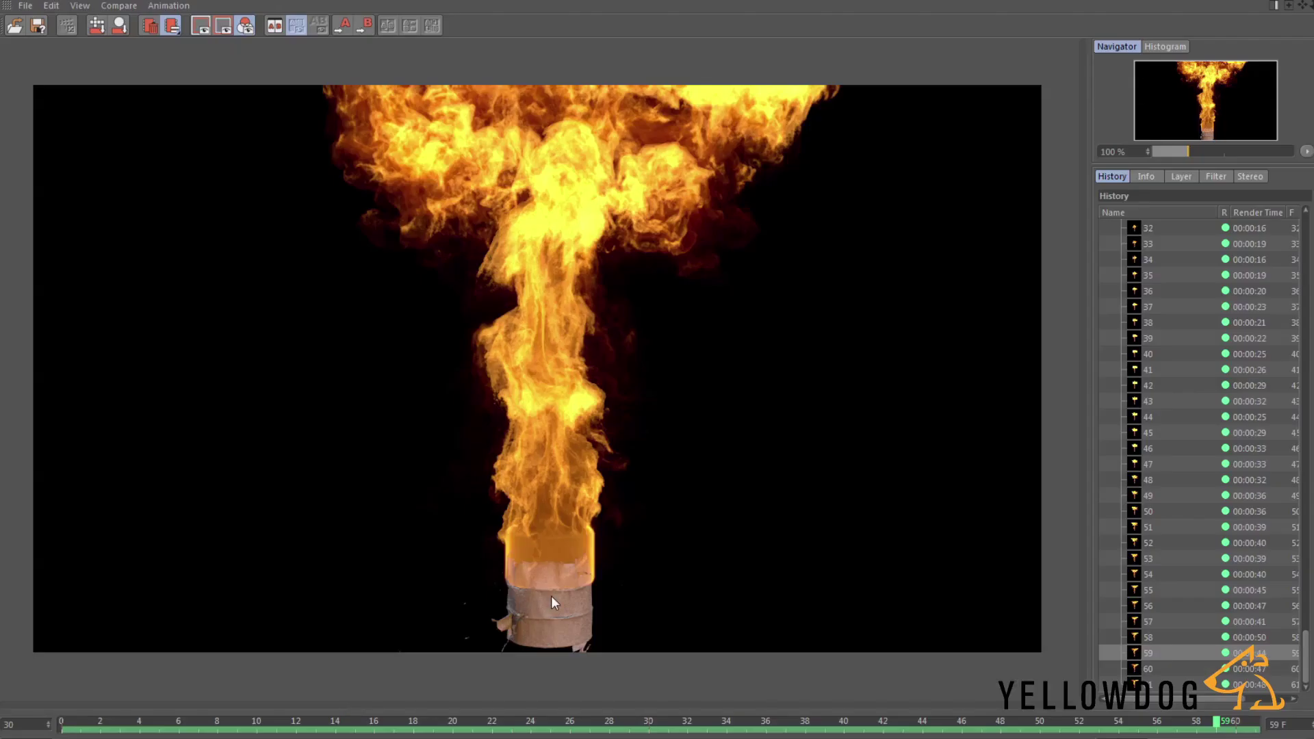
# Examine rendered frame 59 up close in the Picture Viewer and play back the rendered explosion sequence.
pyautogui.scroll(2, 556, 599)
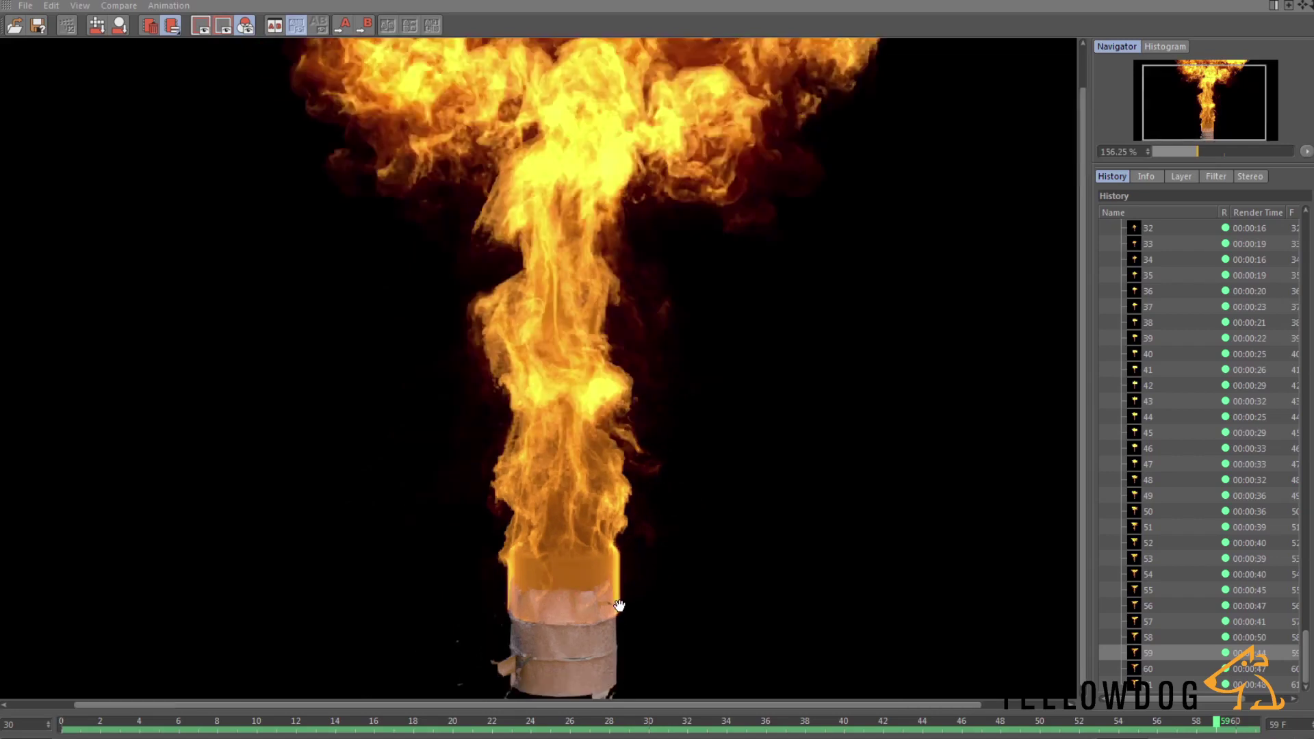
pyautogui.scroll(-3, 618, 605)
pyautogui.press('space')
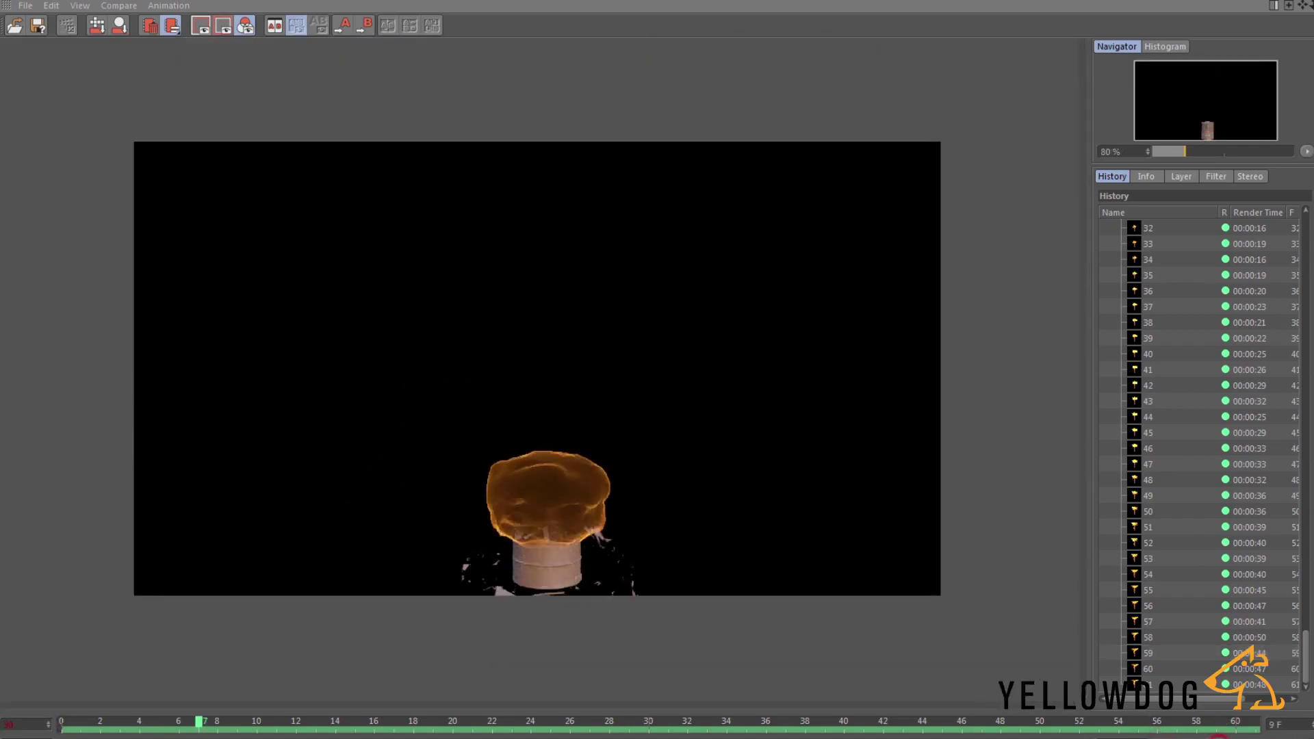